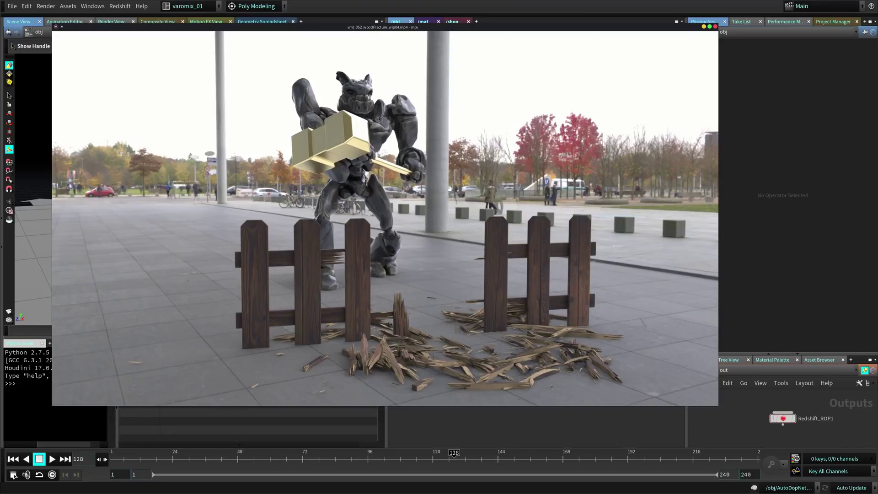
Close the wood fracture preview video and scrub the fence destruction scene to frame 82.
mouse_move(441, 255)
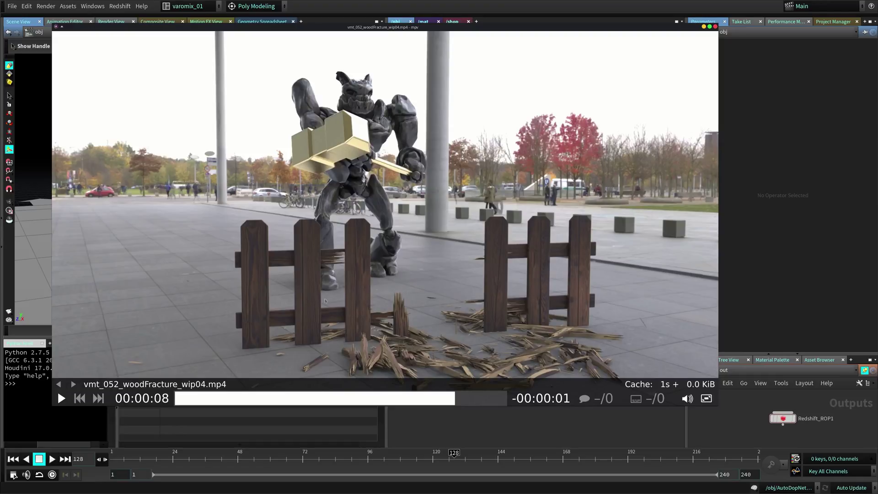
left_click(703, 27)
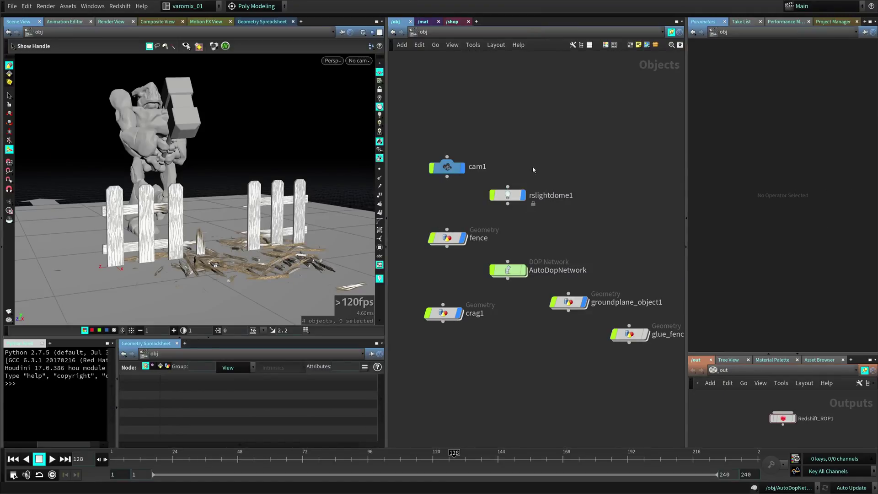
mouse_move(228, 456)
left_mouse_down()
mouse_move(128, 453)
mouse_move(360, 452)
mouse_move(330, 454)
left_mouse_up()
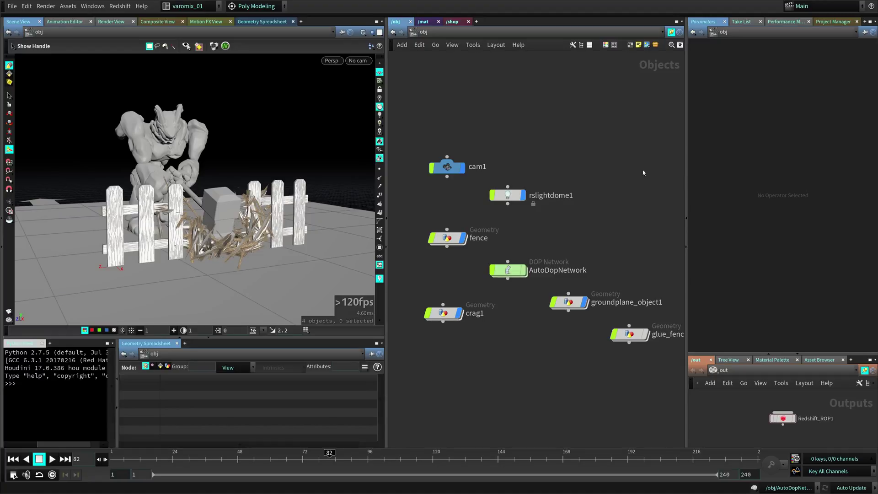
Create a new Geometry object in the object network and go inside it.
middle_click_drag(581, 108, 537, 163)
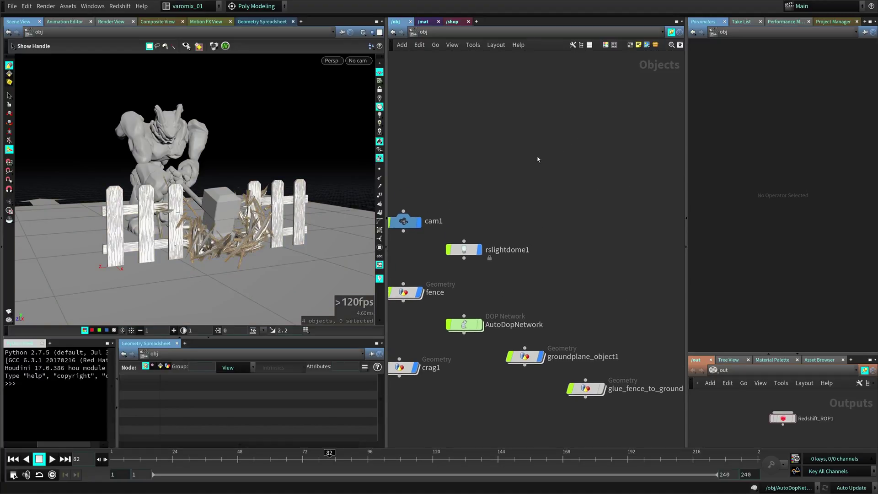
key("Tab")
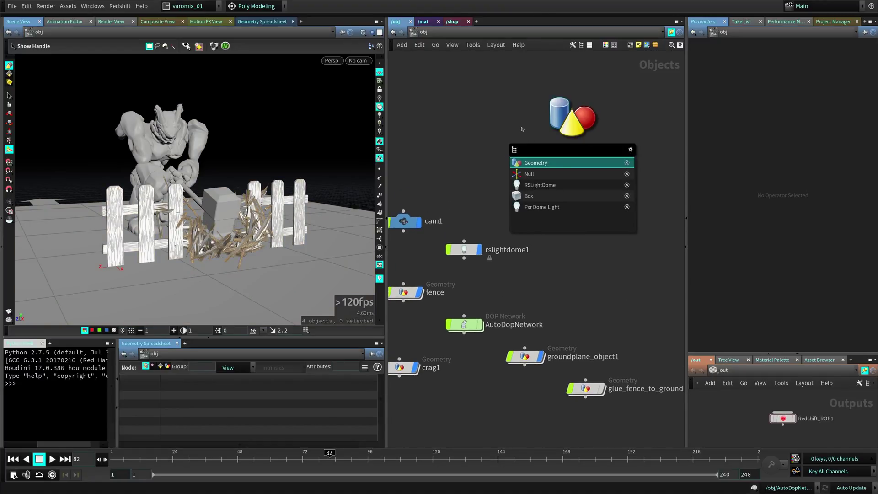
key("Return")
left_click(531, 139)
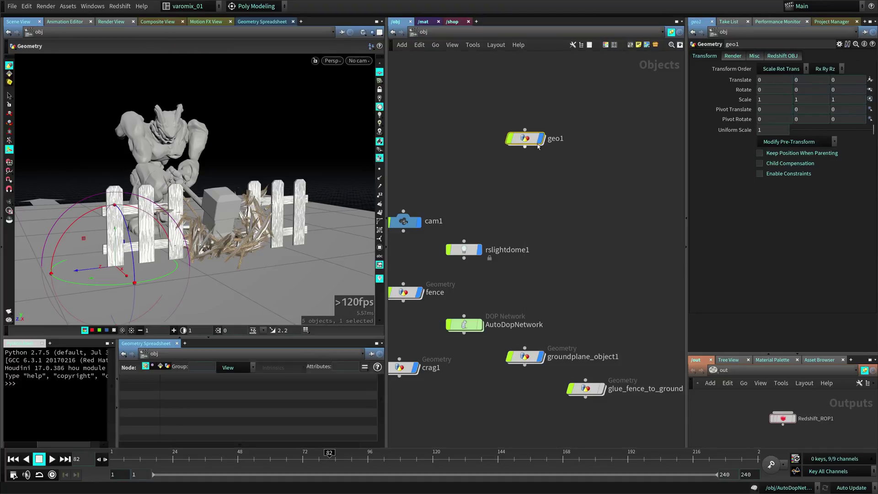
double_click(533, 142)
Place a Box node in the empty geometry network.
key("Tab")
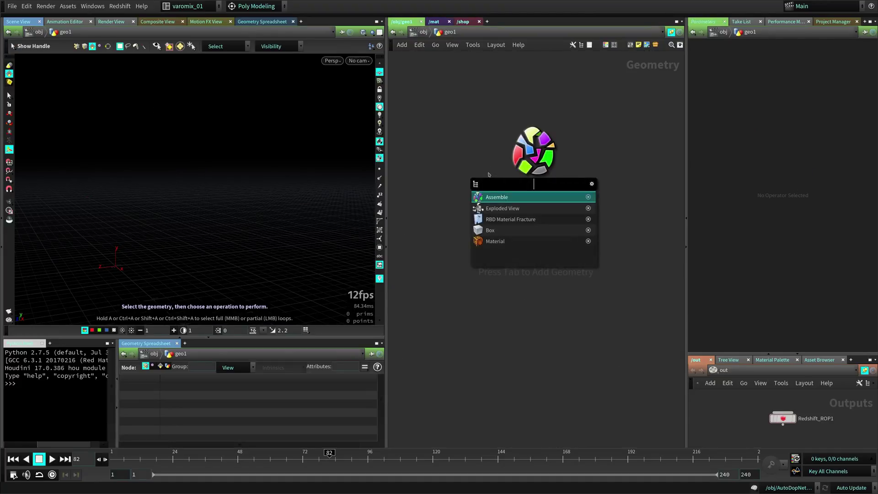
key("Down")
key("Down")
key("Down")
key("Return")
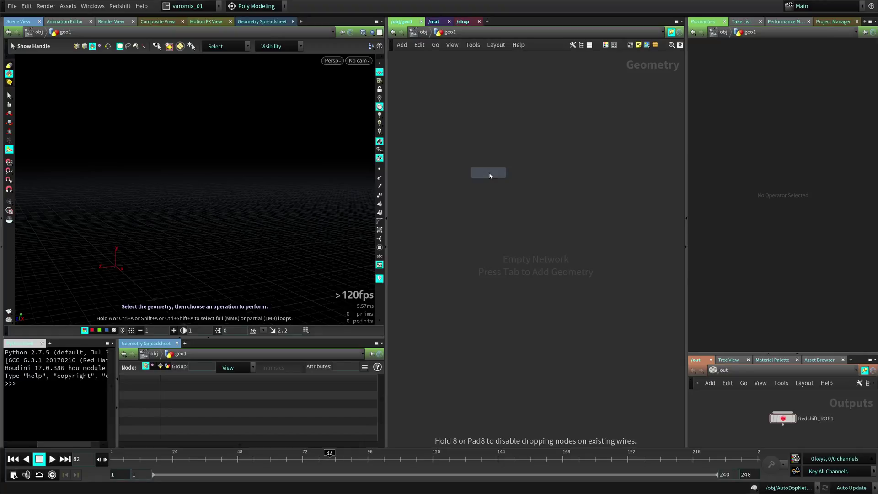
left_click(515, 173)
Resize the box into a tall thin board of about 0.08 by 3.56 by 1.
left_click_drag(115, 239, 114, 169, "shift")
left_click_drag(123, 269, 110, 272, "shift")
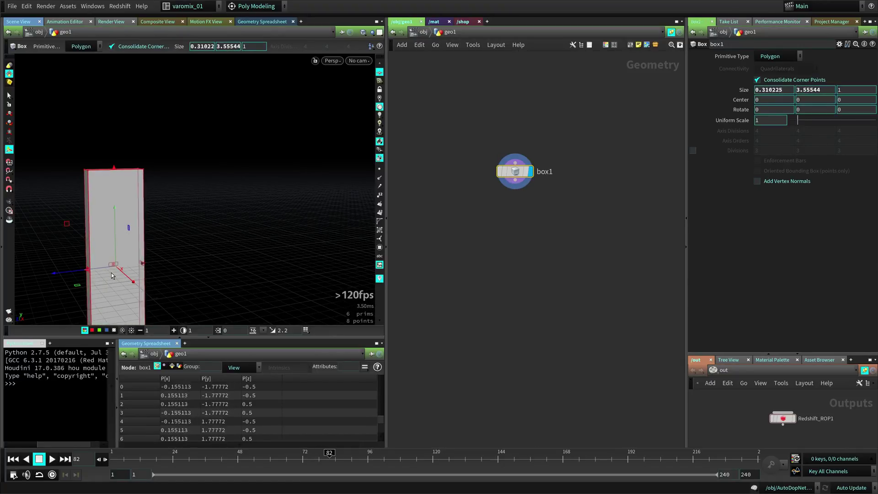
key("Escape")
middle_click_drag(169, 233, 222, 196, "alt")
left_click_drag(222, 196, 245, 235, "alt")
left_click_drag(225, 200, 222, 197, "shift")
Append an RBD Material Fracture node to the box and place it just below.
left_click_drag(517, 167, 514, 149)
key("Tab")
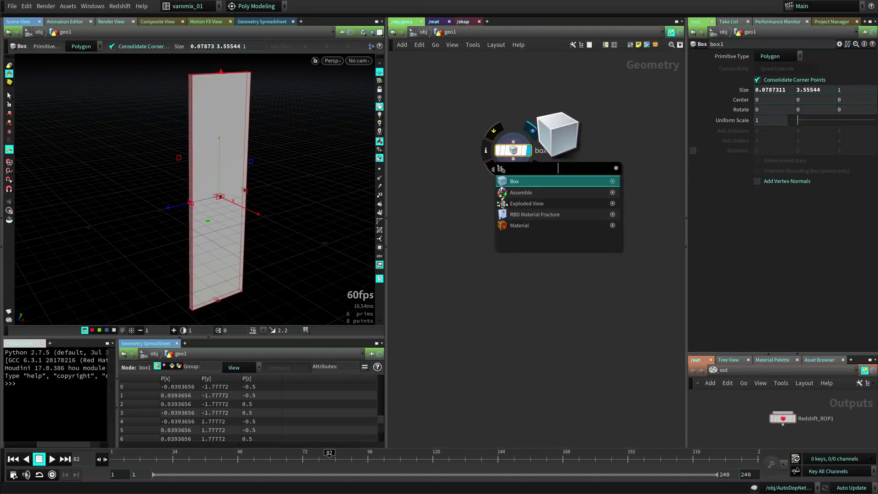
key("Down")
key("Down")
key("Down")
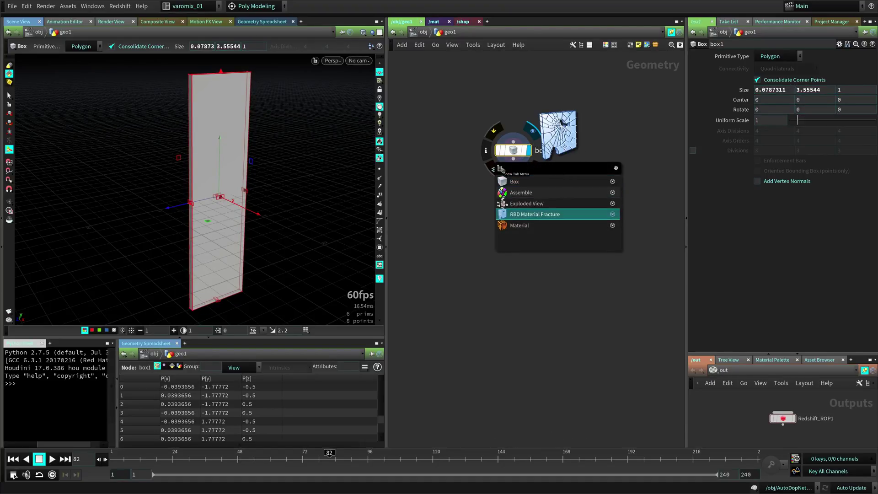
left_click(553, 214)
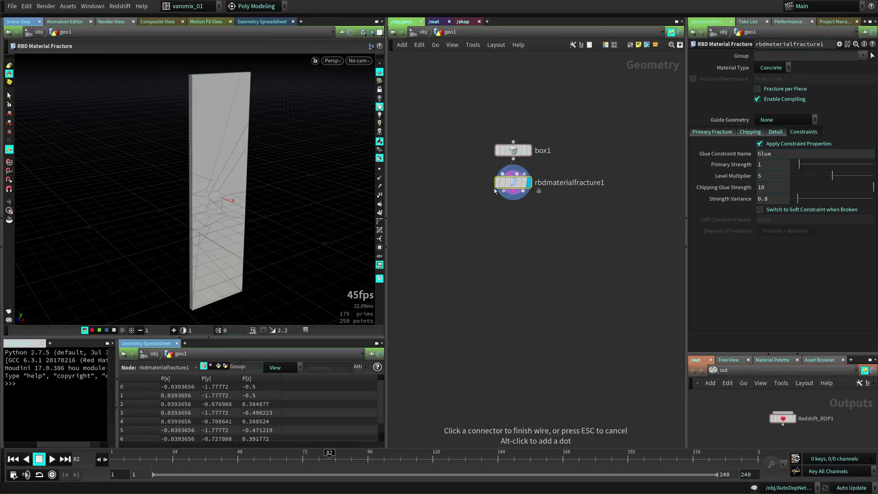
left_click_drag(513, 186, 514, 197)
Look at the internal node network of the RBD Material Fracture and return to the geometry level.
double_click(514, 198)
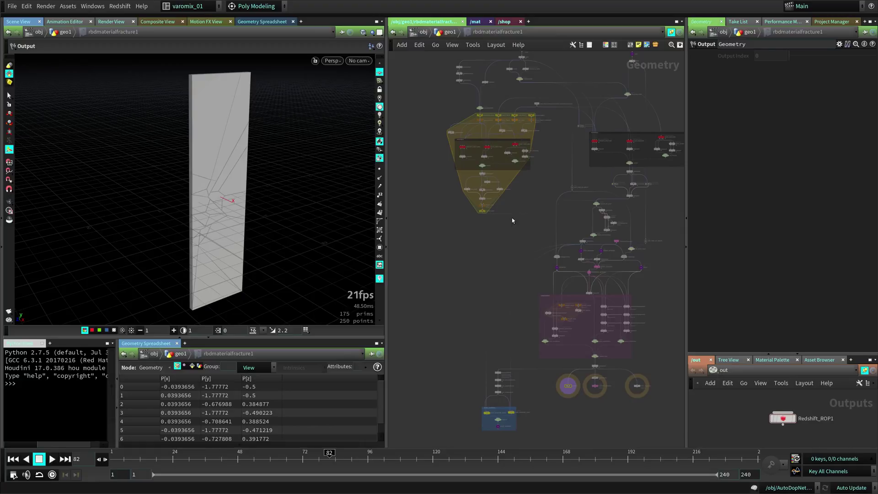
middle_click_drag(610, 158, 539, 224)
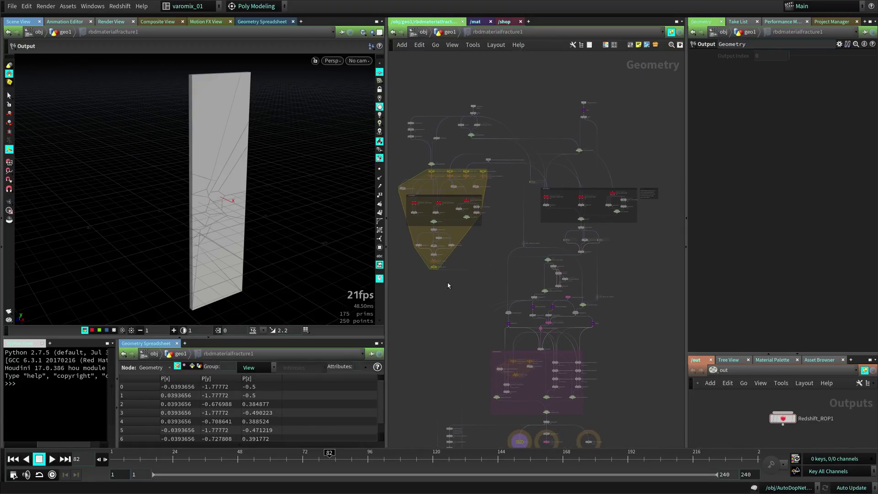
key("u")
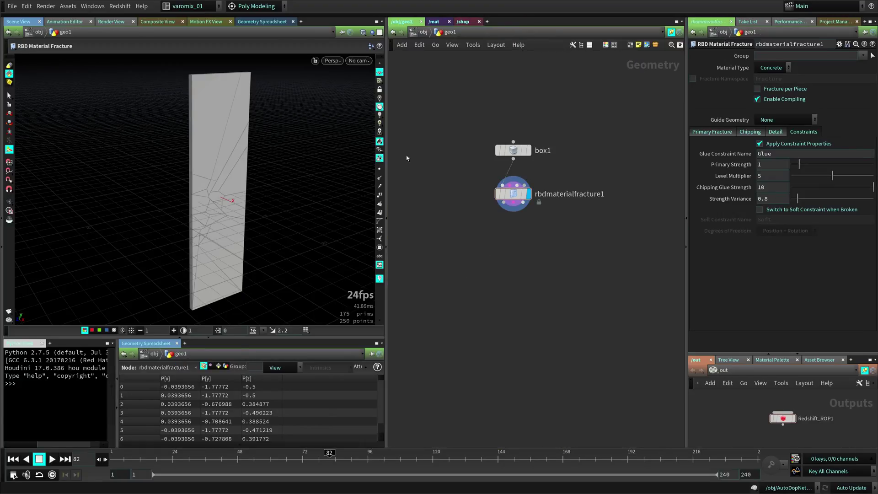
Collapse the panes below the viewport to enlarge it and examine the board's concrete fracture pattern.
left_click_drag(283, 235, 259, 238, "alt")
left_click(209, 338)
middle_click_drag(254, 255, 225, 253, "alt")
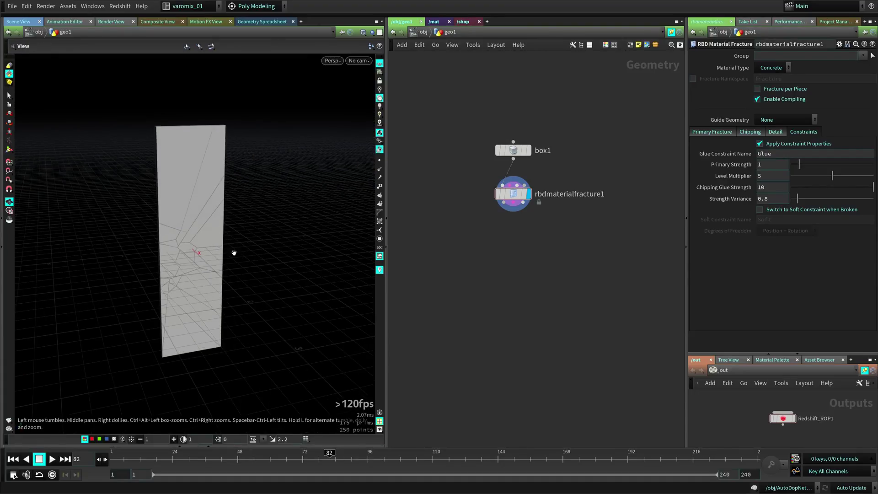
right_click_drag(226, 253, 321, 251, "alt")
left_click_drag(321, 251, 233, 276, "alt")
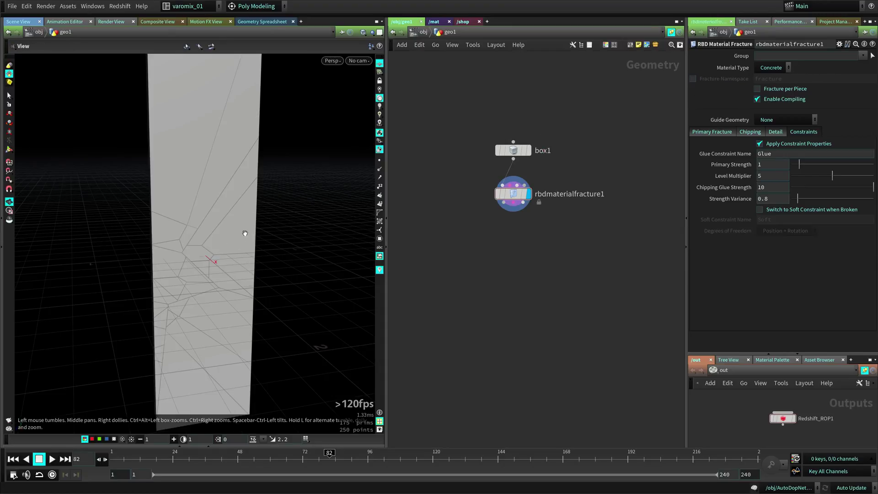
right_click_drag(247, 234, 286, 218, "alt")
Try the Glass material type on the board's fracture.
left_click(769, 70)
left_click(769, 68)
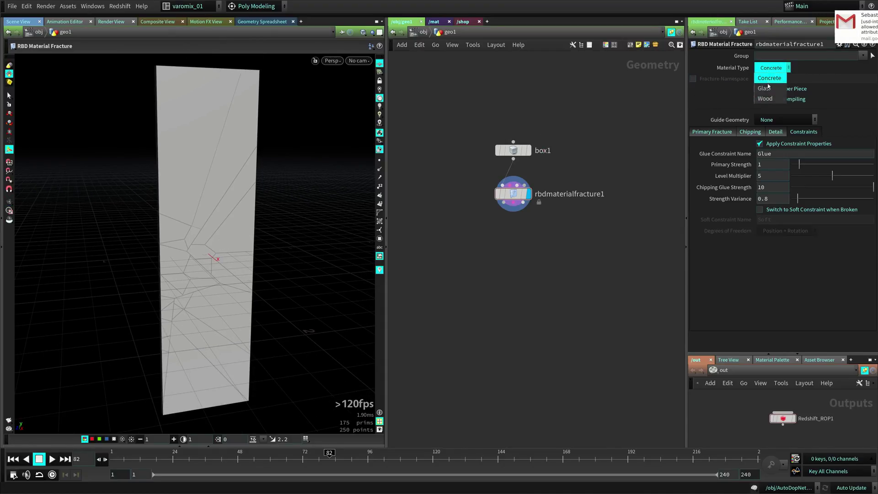
left_click(769, 85)
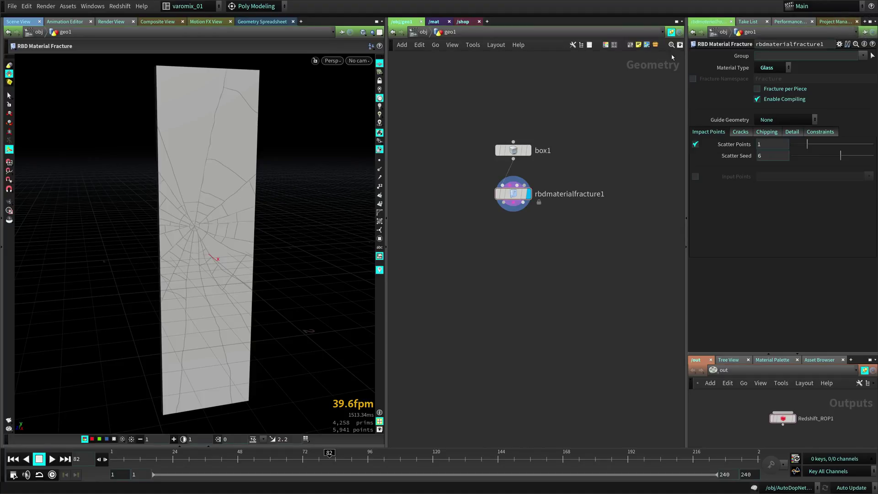
Set the fracture's material type to Wood and inspect the pattern on the board.
left_click(768, 69)
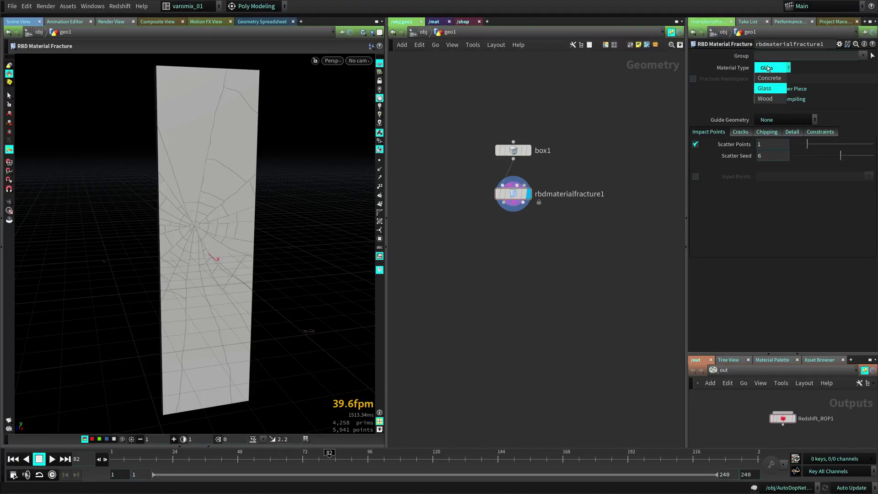
left_click(776, 100)
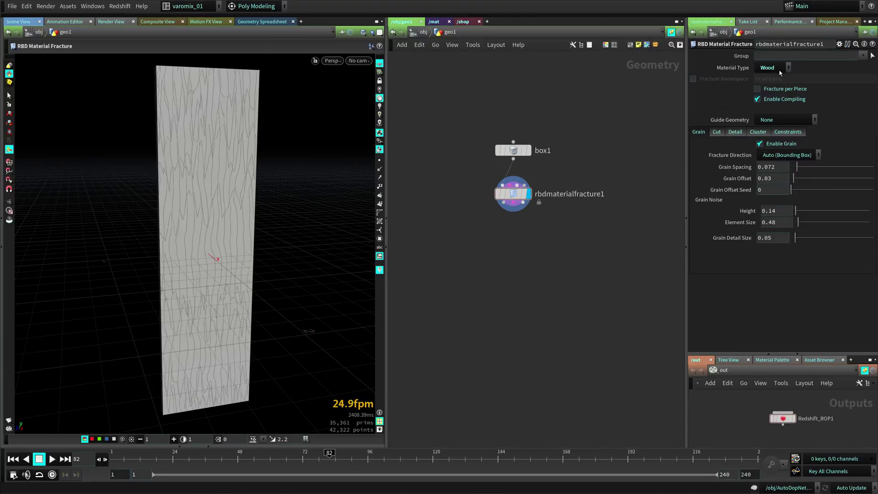
mouse_move(220, 235)
left_mouse_down("alt")
mouse_move(216, 227)
mouse_move(216, 236)
left_mouse_up("alt")
right_click_drag(217, 236, 195, 229, "alt")
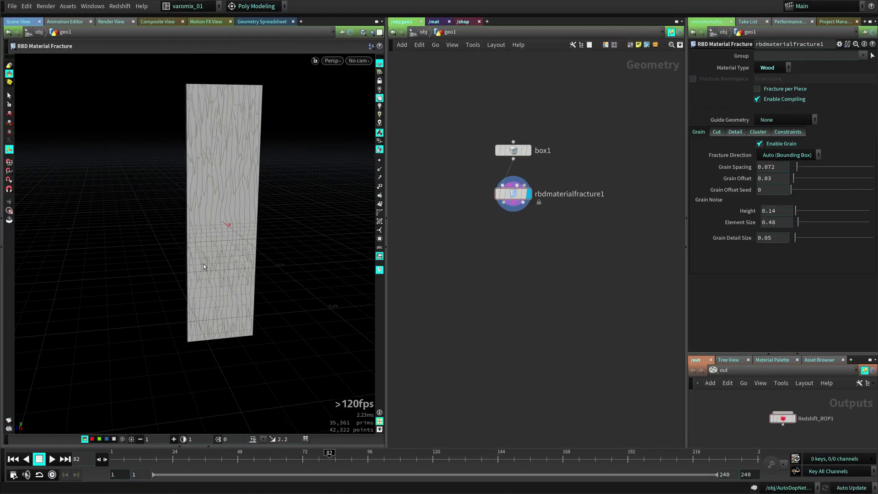
mouse_move(221, 228)
left_mouse_down()
mouse_move(251, 218)
mouse_move(199, 218)
mouse_move(213, 229)
left_mouse_up()
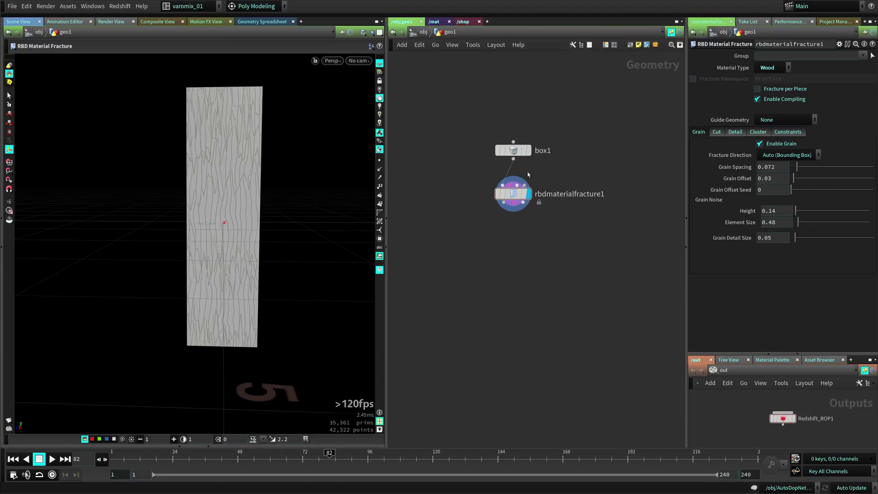
Set the fracture node's guide geometry to Fractured Geometry and inspect the piece outlines on the board.
left_click(517, 193)
left_click_drag(509, 194, 509, 195)
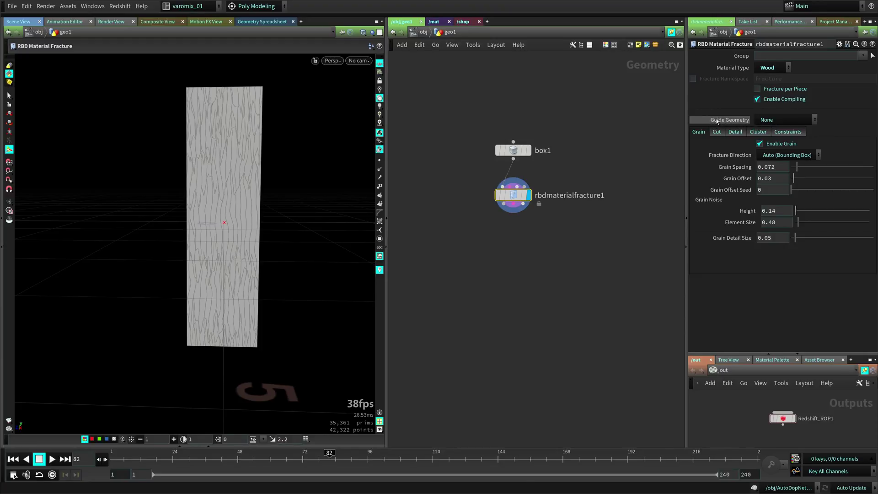
left_click(772, 119)
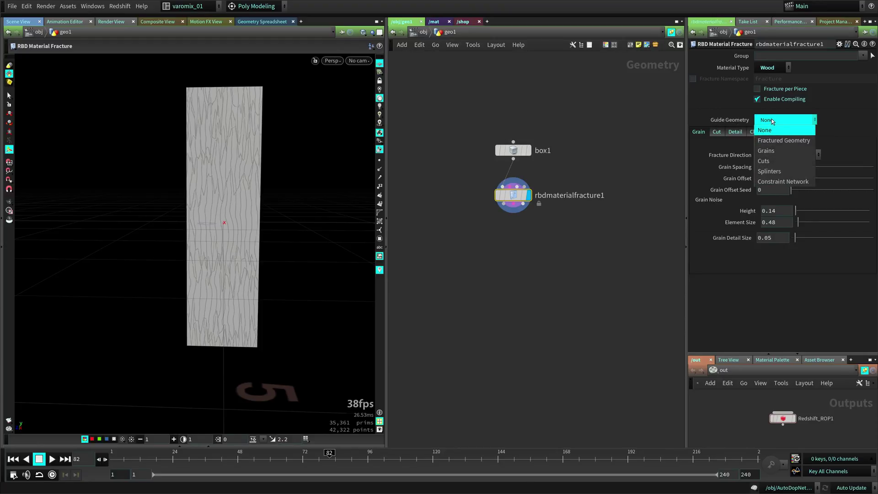
left_click(779, 140)
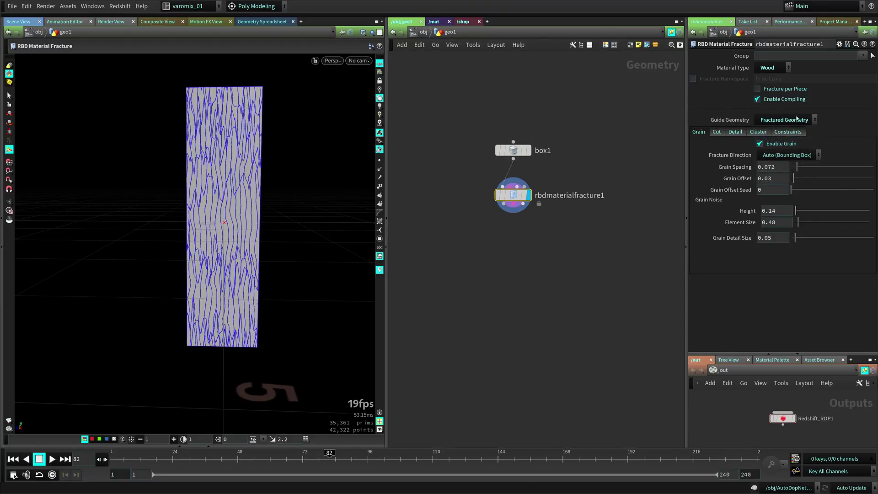
right_click_drag(227, 206, 308, 172, "alt")
middle_click_drag(295, 188, 283, 208, "alt")
left_click_drag(242, 203, 263, 227, "alt")
right_click_drag(298, 188, 262, 221, "alt")
left_click_drag(266, 250, 248, 259, "alt")
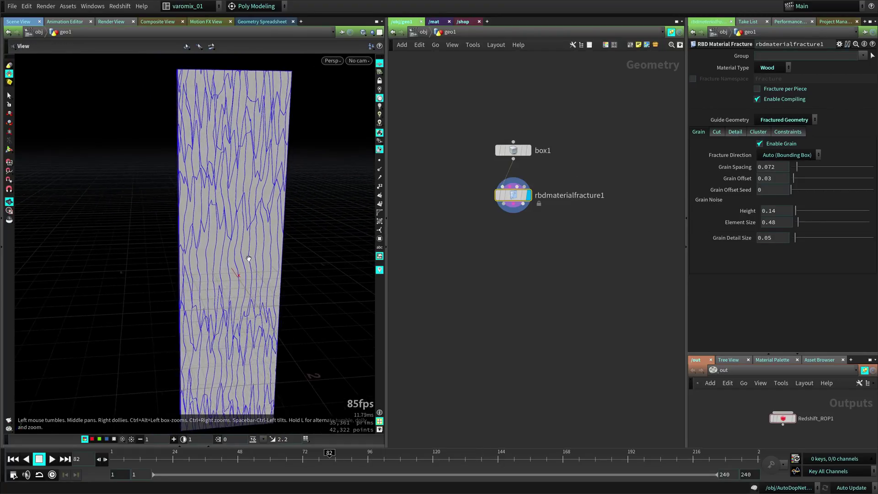
Switch the guide geometry to Grains and examine the grain cutting surfaces from several angles.
left_click(774, 120)
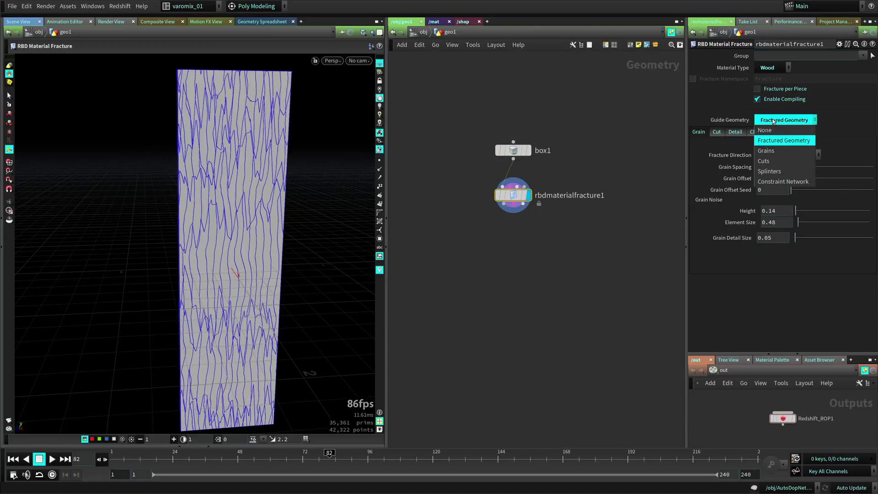
left_click(768, 150)
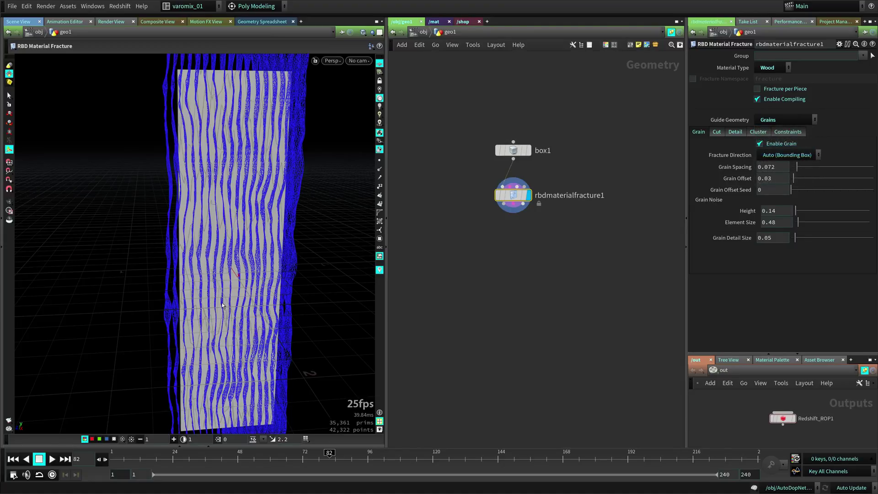
right_click_drag(250, 292, 232, 261, "alt")
left_click_drag(232, 262, 205, 252, "alt")
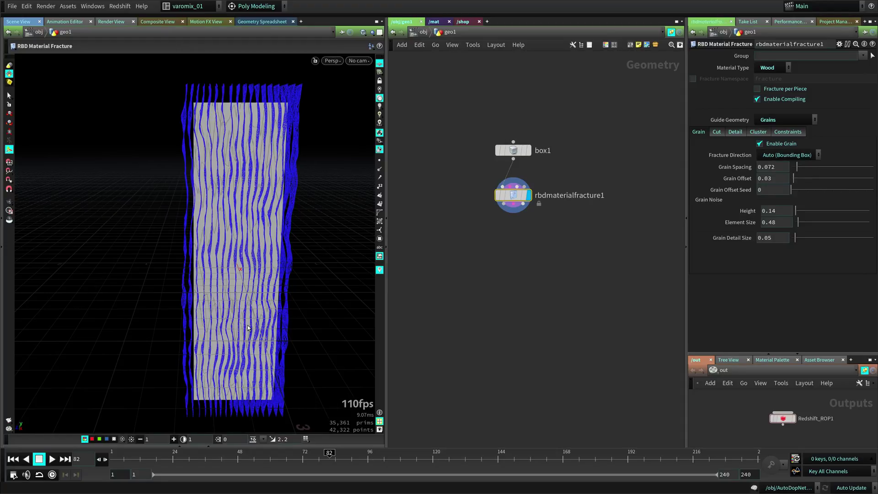
middle_click_drag(274, 229, 269, 205, "alt")
left_click_drag(269, 206, 287, 239, "alt")
key("Return")
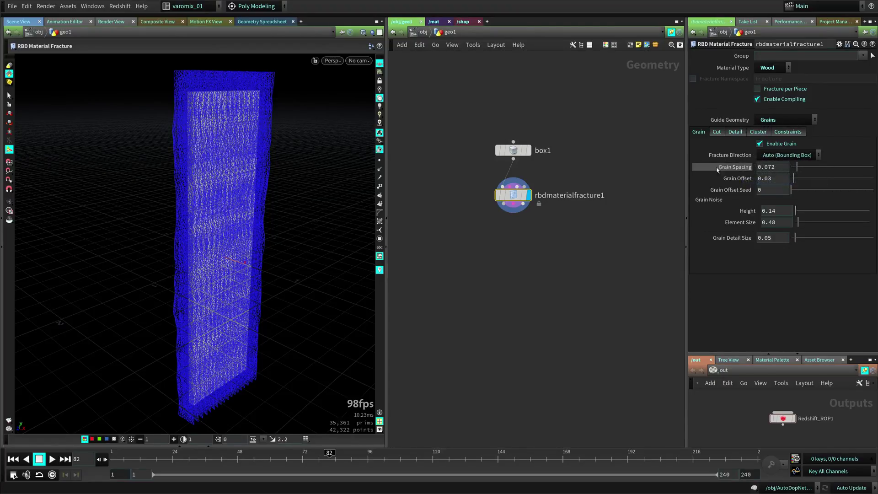
key("alt")
left_click_drag(289, 241, 239, 298)
key("Return")
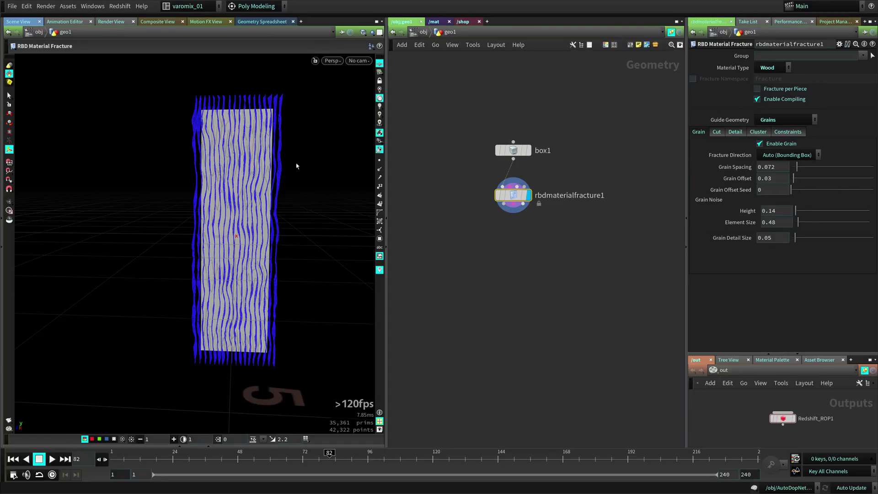
Try Vector as the grain's fracture direction and restore Auto (Bounding Box).
left_click(788, 155)
left_click(789, 165)
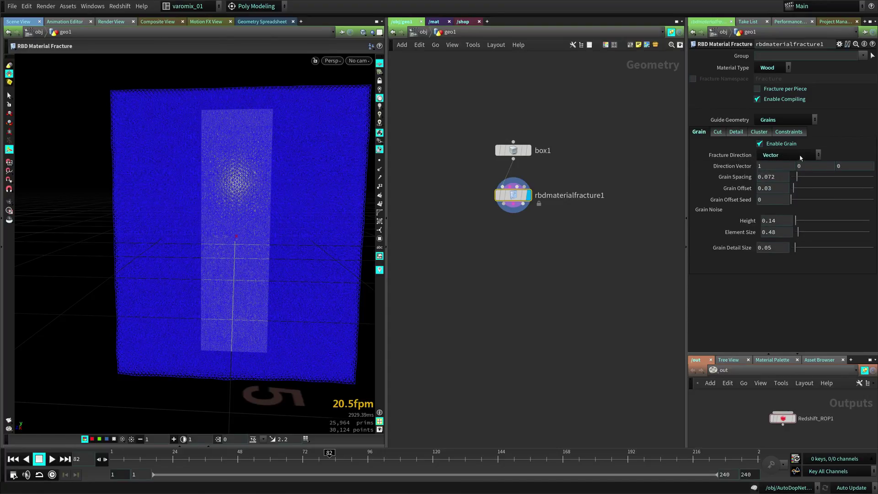
left_click(786, 158)
left_click(778, 156)
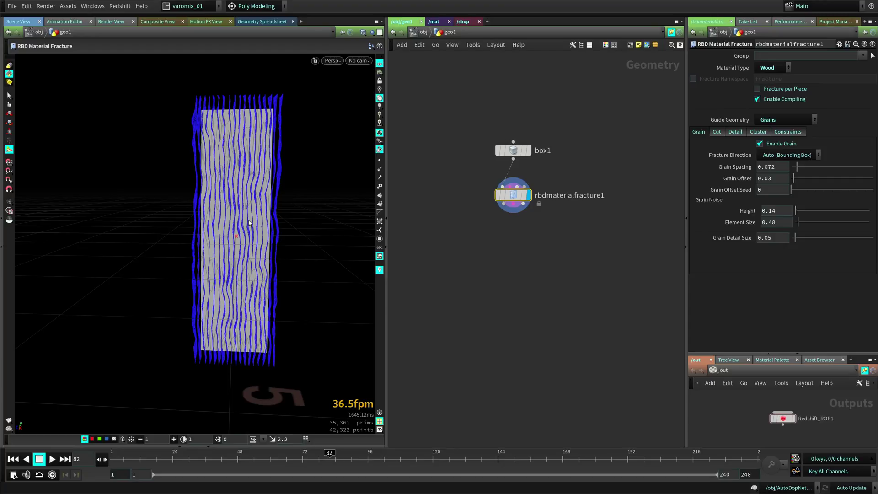
Widen the grain spacing to 0.23 and check the distance between the grain surfaces on the board.
left_click_drag(804, 169, 823, 170)
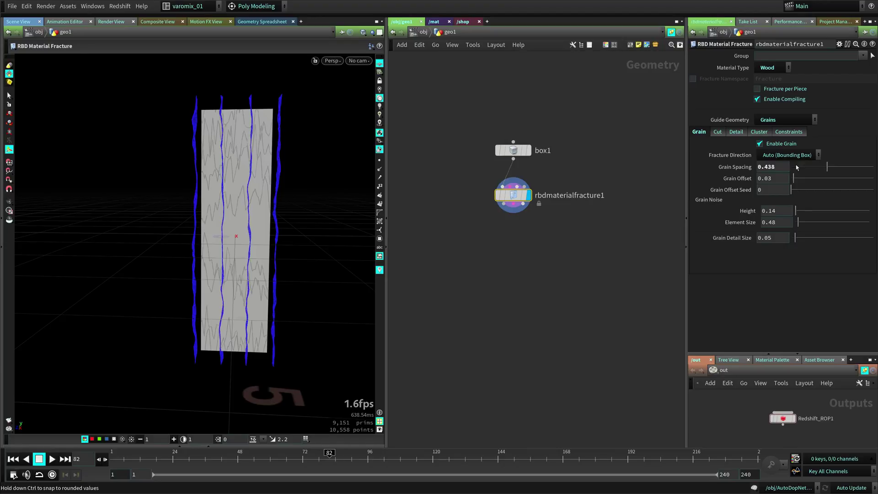
left_click_drag(827, 167, 817, 168)
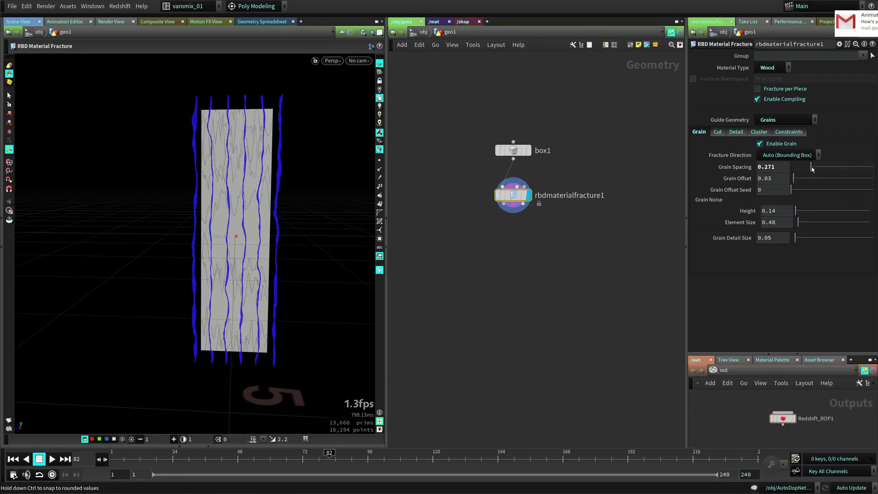
left_click_drag(270, 192, 293, 211, "alt")
key("Return")
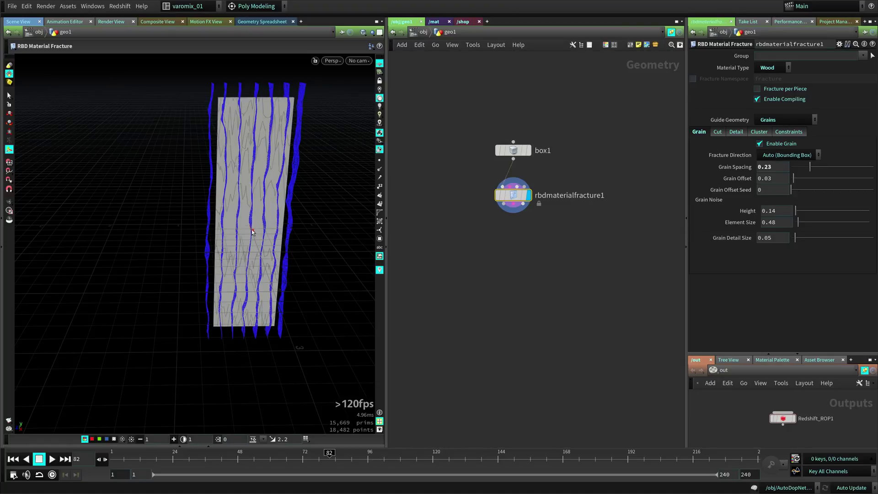
Set the grain offset and the grain noise height and element size to 0, and inspect the straight grain surfaces.
left_click_drag(794, 179, 784, 180)
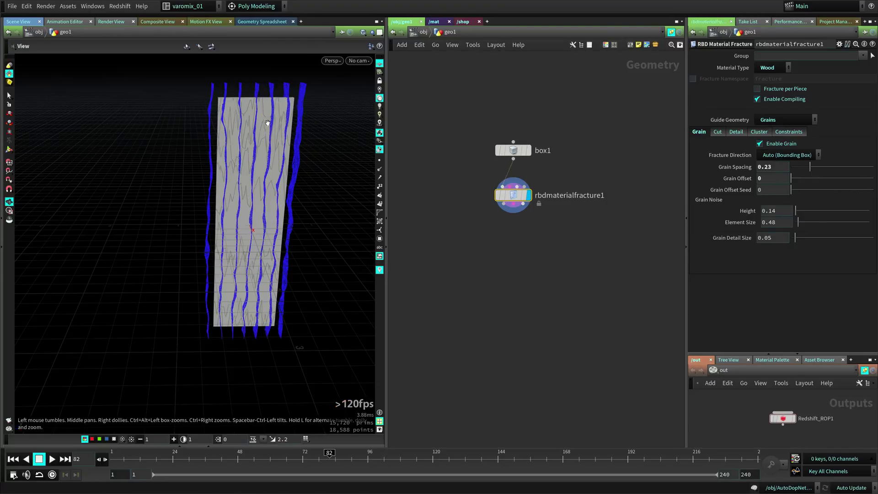
left_click_drag(269, 122, 226, 103, "alt")
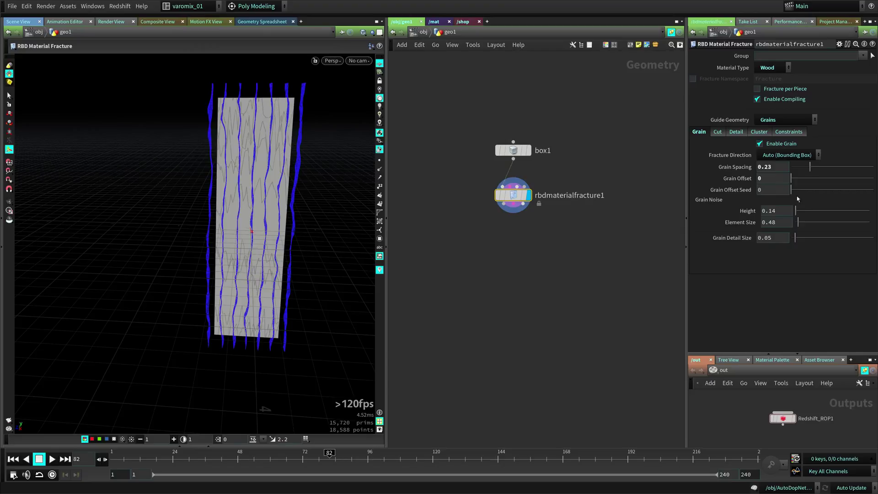
left_click_drag(800, 211, 792, 224)
left_click_drag(231, 160, 237, 159, "alt")
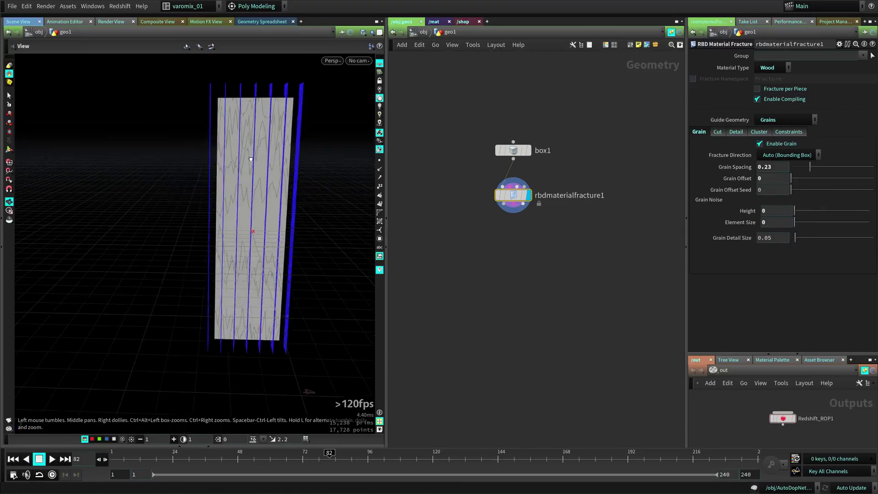
middle_click_drag(237, 166, 235, 179, "alt")
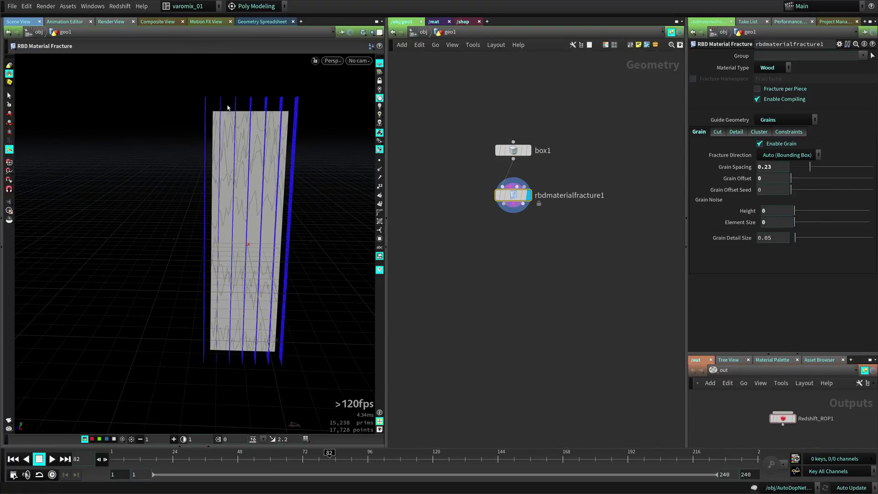
Set the grain offset to 0.305 with a grain offset seed of 2 and inspect the surface placement.
left_click(806, 178)
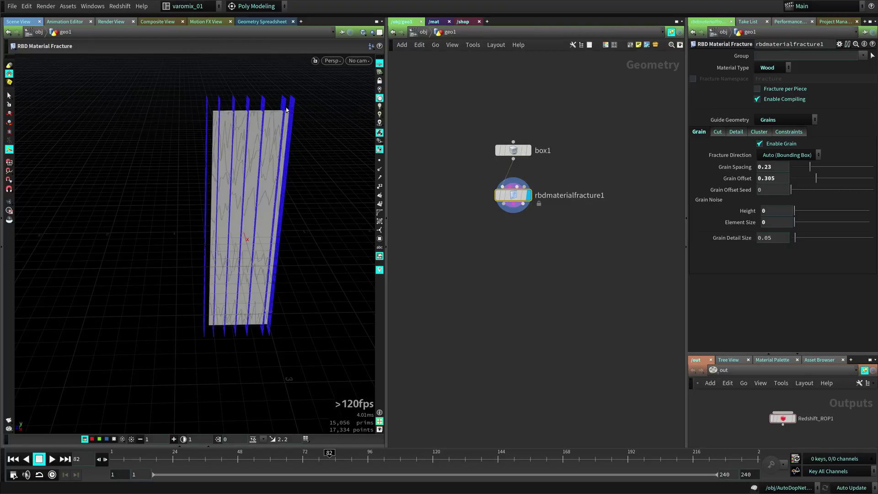
left_click_drag(795, 193, 800, 193)
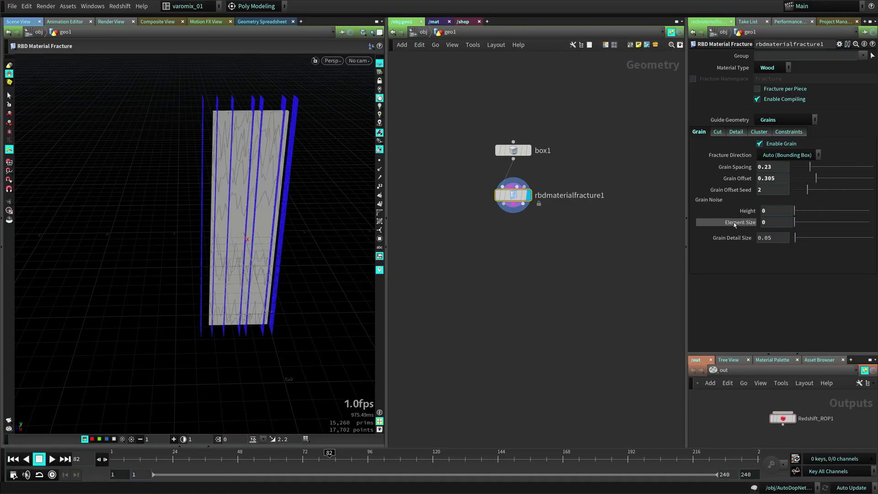
left_click_drag(203, 238, 209, 200, "alt")
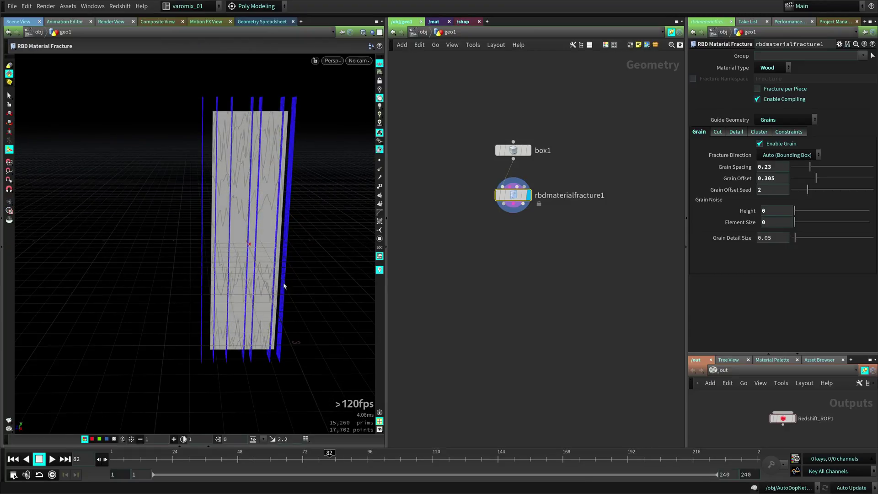
Restore the grain noise to a height of 0.14 and an element size of 0.48.
middle_click(782, 224, "ctrl")
left_click(778, 211)
type("0.14")
key("Return")
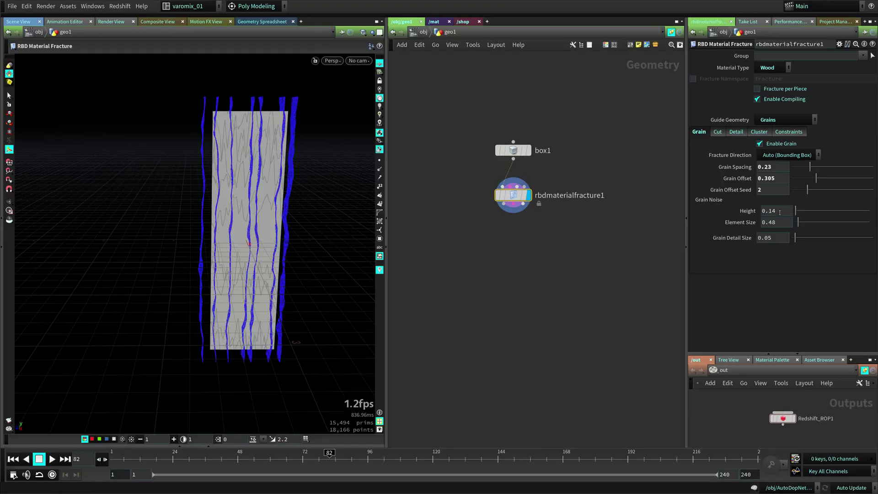
Try a grain noise height of 0.43 and element size of 0.09, and restore both to their defaults, 0.14 and 0.48.
scroll(301, 217, "up", 10)
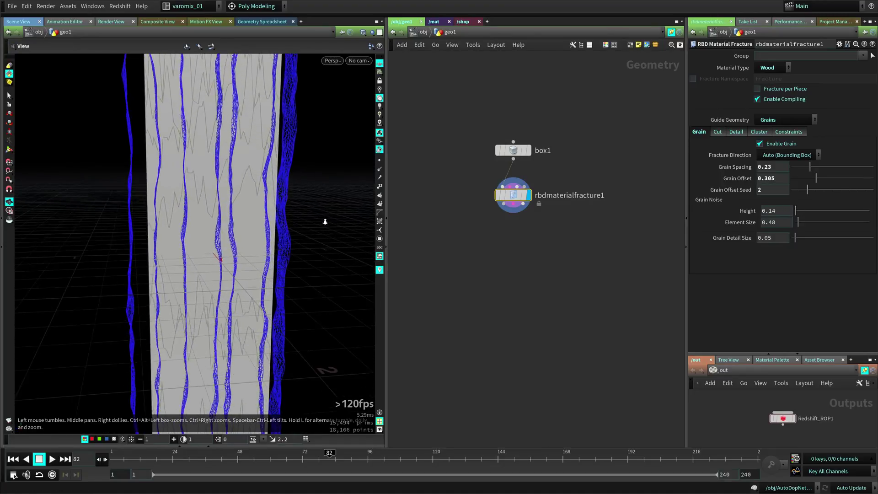
left_click(799, 213)
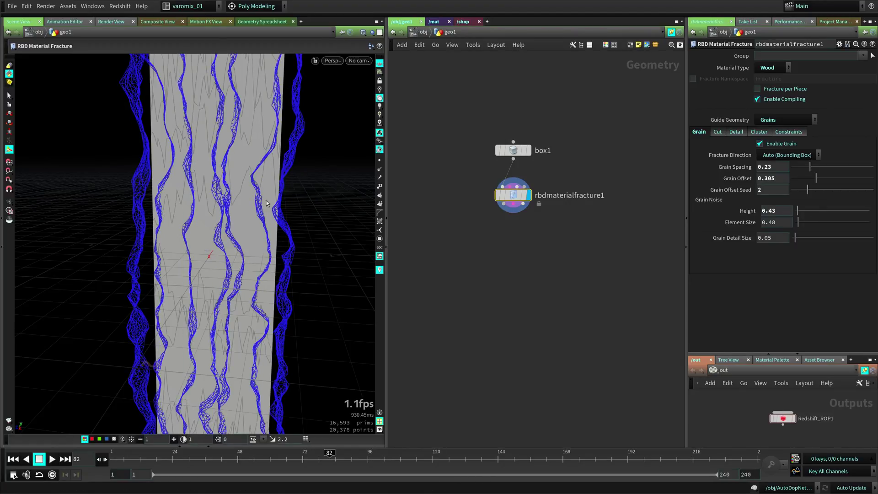
left_click_drag(799, 229, 795, 227)
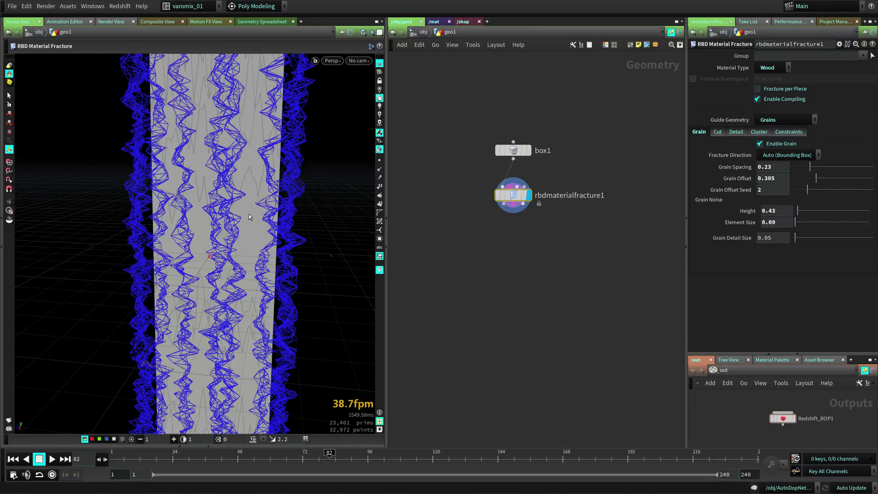
left_click(783, 227)
middle_click(778, 211, "ctrl")
middle_click(778, 222, "ctrl")
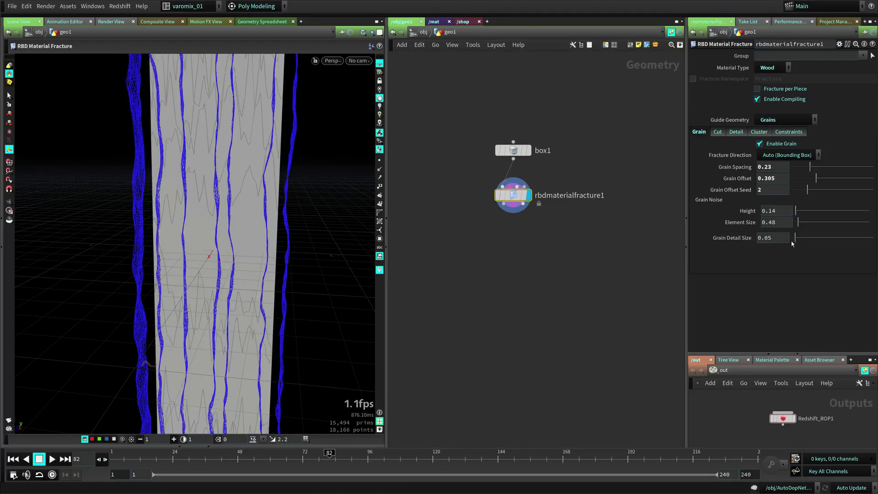
Try a grain detail size of 0.285, examine the grain surfaces' mesh up close, and restore the value to 0.05.
left_click_drag(801, 242, 803, 241)
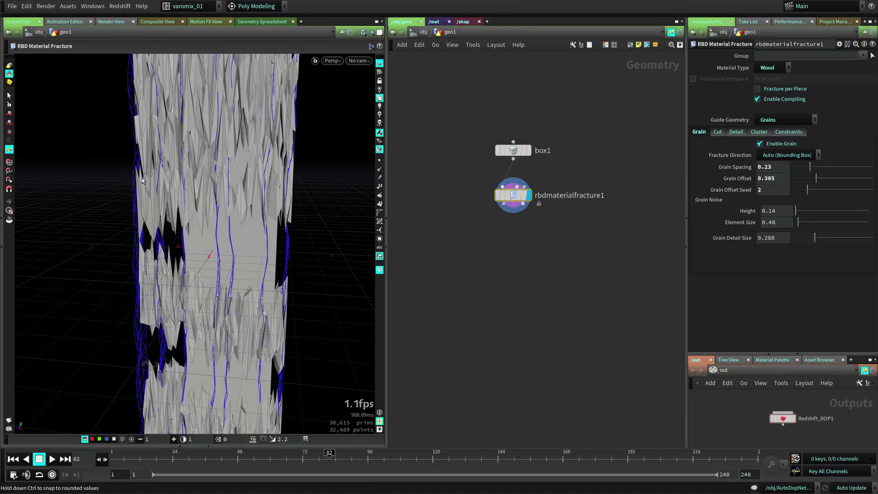
left_click_drag(185, 212, 153, 205, "alt")
right_click_drag(153, 205, 199, 192, "alt")
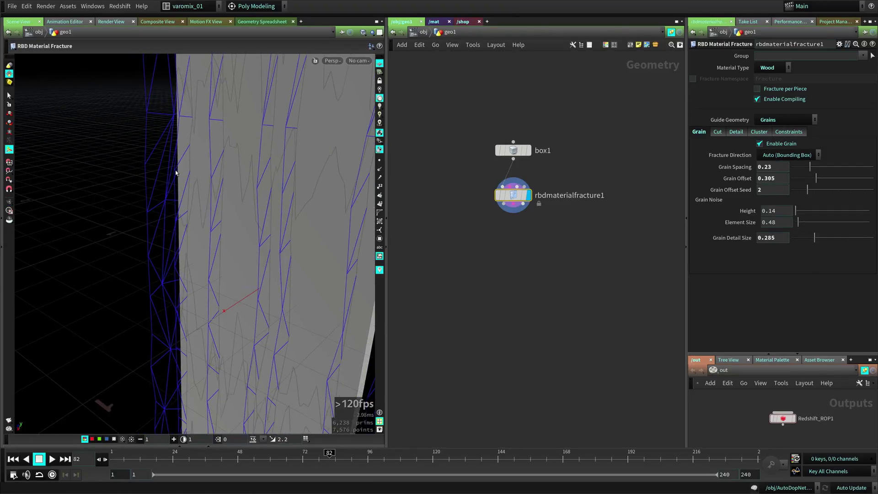
left_click_drag(159, 166, 155, 163, "alt")
middle_click_drag(155, 163, 219, 193, "alt")
right_click_drag(219, 194, 225, 198, "alt")
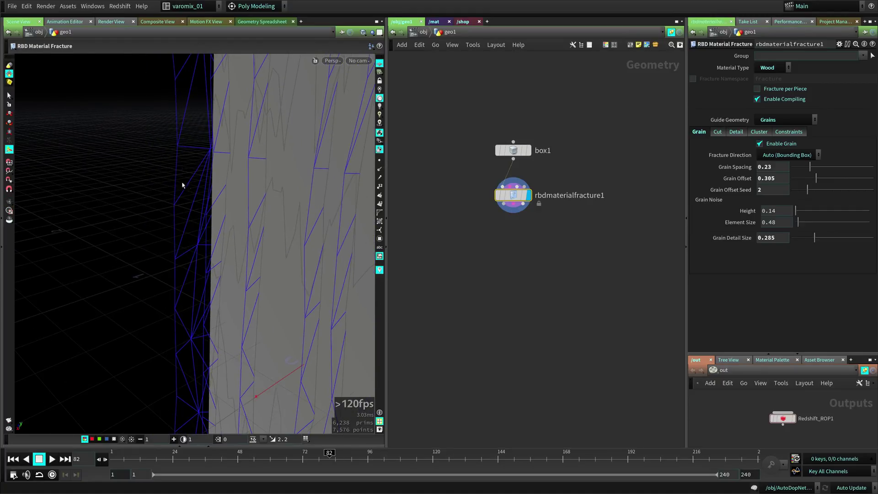
left_click_drag(798, 237, 796, 241)
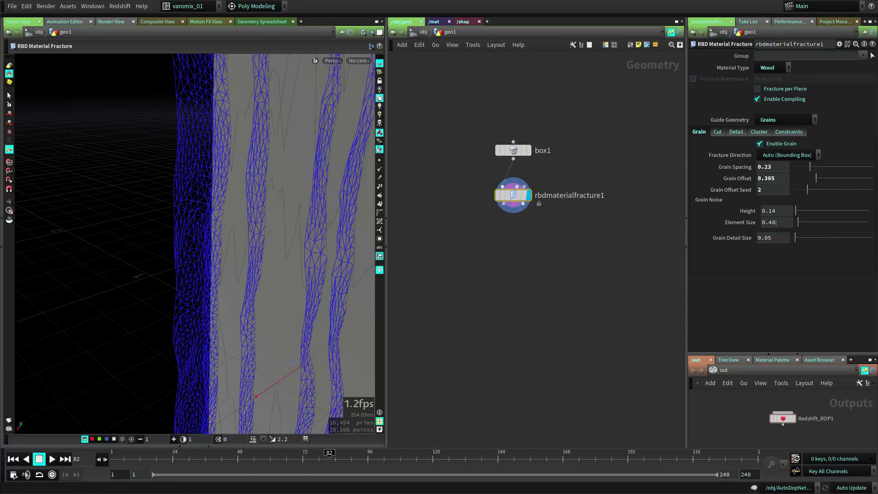
key("Escape")
left_click_drag(243, 252, 230, 165)
key("Return")
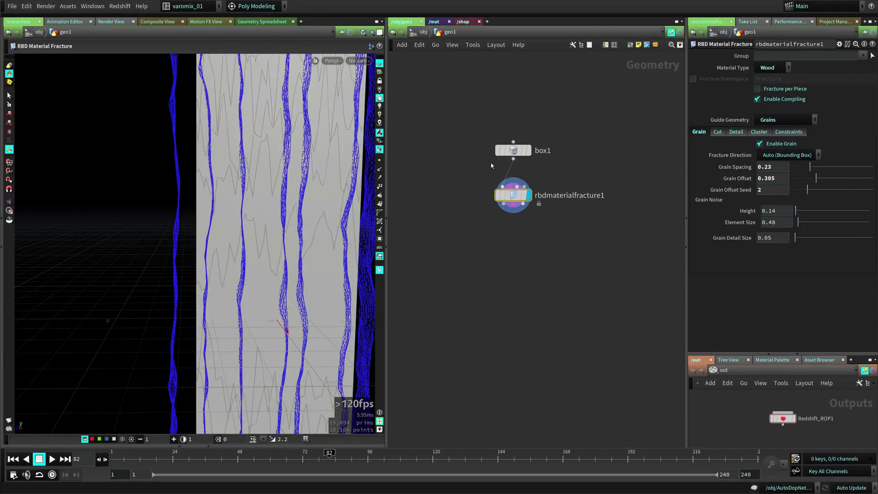
Move the fracture node slightly closer to the box node and toggle its grain fracturing off and on for comparison.
left_click_drag(512, 196, 511, 190)
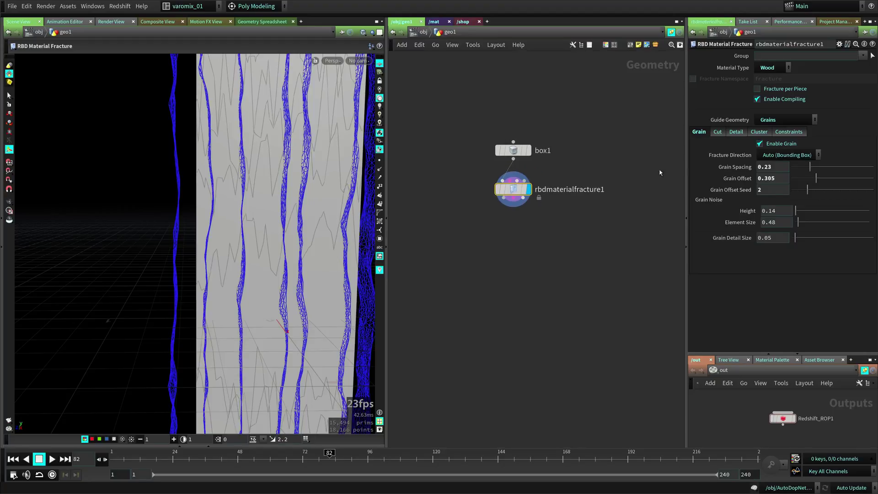
left_click(777, 144)
left_click(773, 146)
left_click(775, 147)
left_click(768, 143)
left_click(776, 144)
left_click(776, 145)
Disable the wood fracture's cuts to view the board with only the grain, and enable them again.
left_click(718, 133)
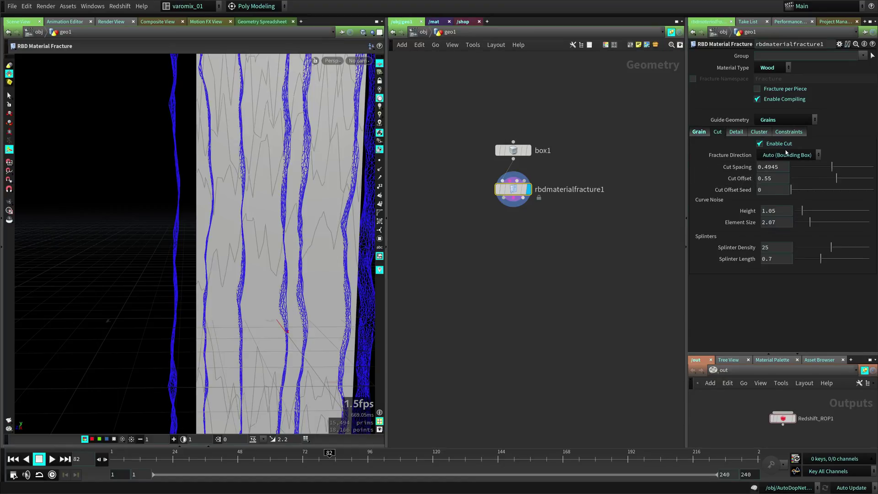
left_click(793, 145)
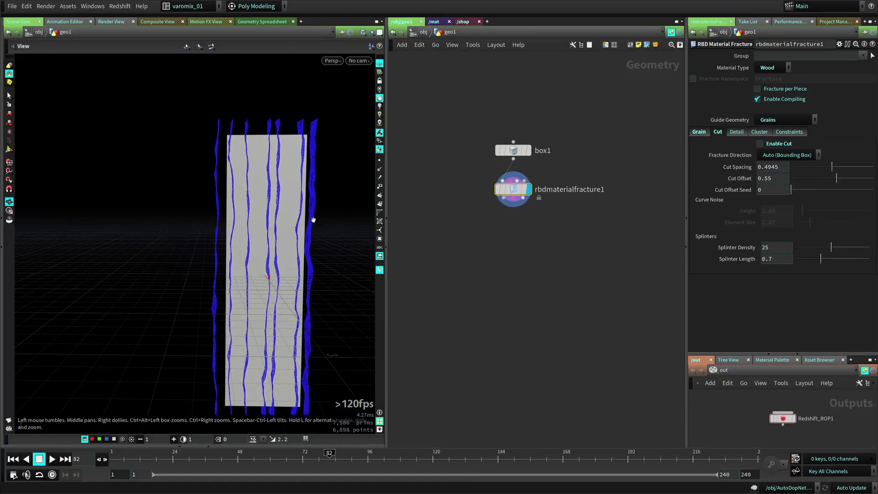
left_click(768, 145)
Set the guide geometry to Cuts and keep the cut's fracture direction at Auto (Bounding Box).
left_click(777, 120)
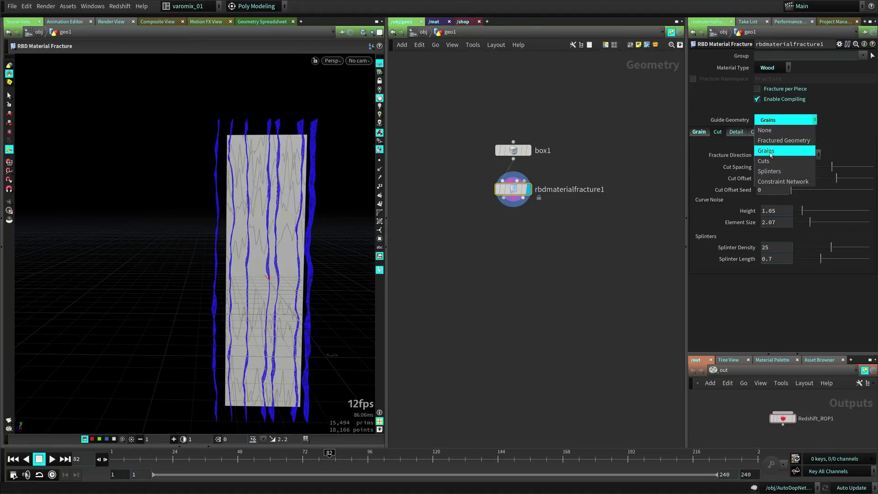
left_click(764, 161)
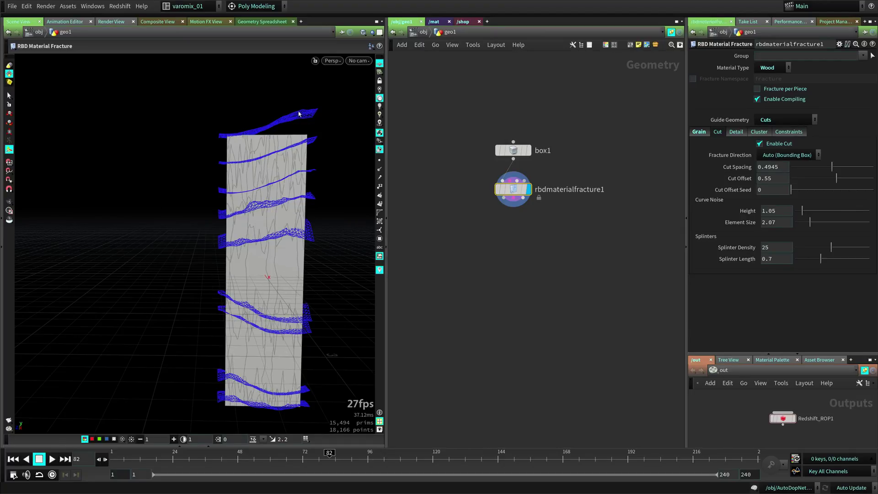
left_click(780, 157)
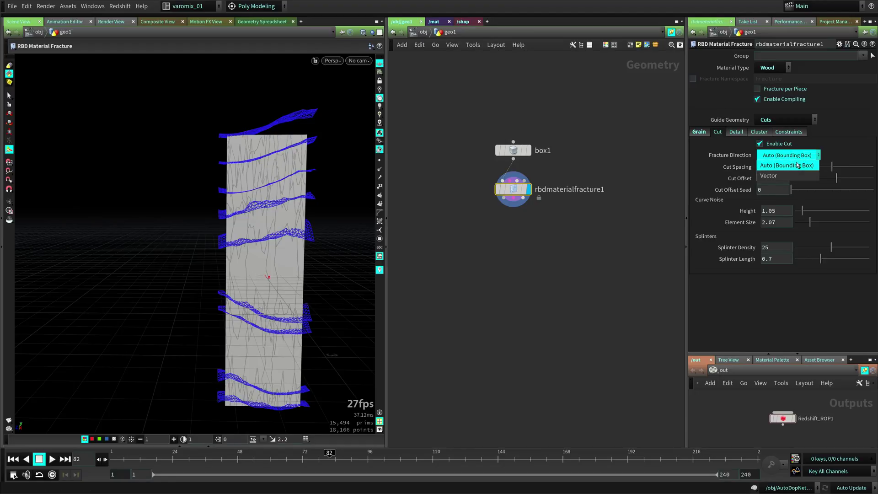
left_click(799, 165)
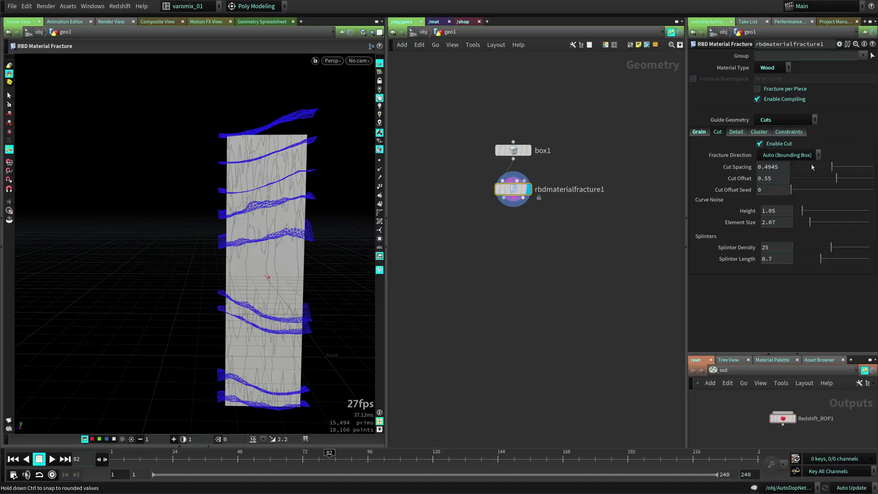
Set the cut spacing to 0.482 and the cut offset seed to 5.
mouse_move(832, 168)
left_mouse_down()
mouse_move(811, 168)
mouse_move(830, 168)
left_mouse_up()
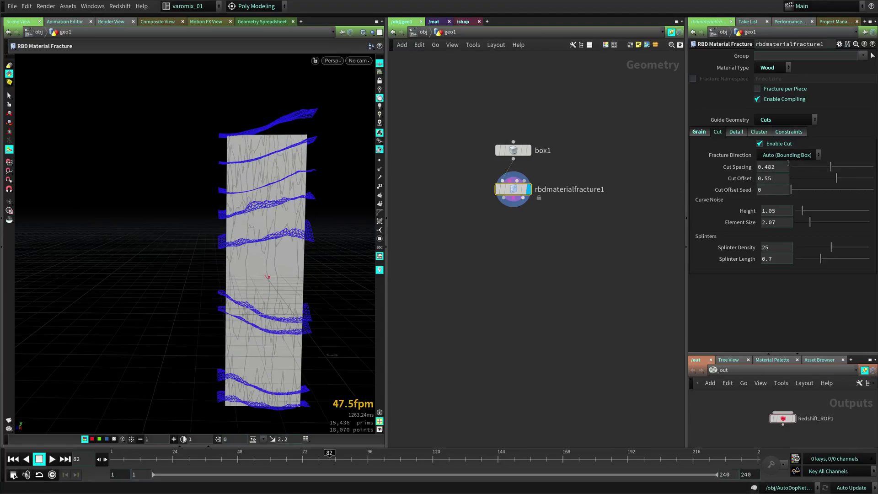
left_click(801, 190)
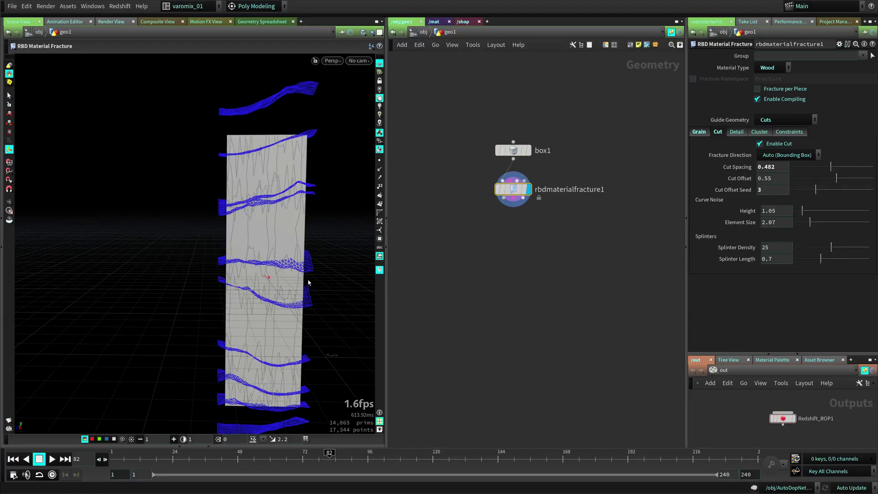
left_click(833, 190)
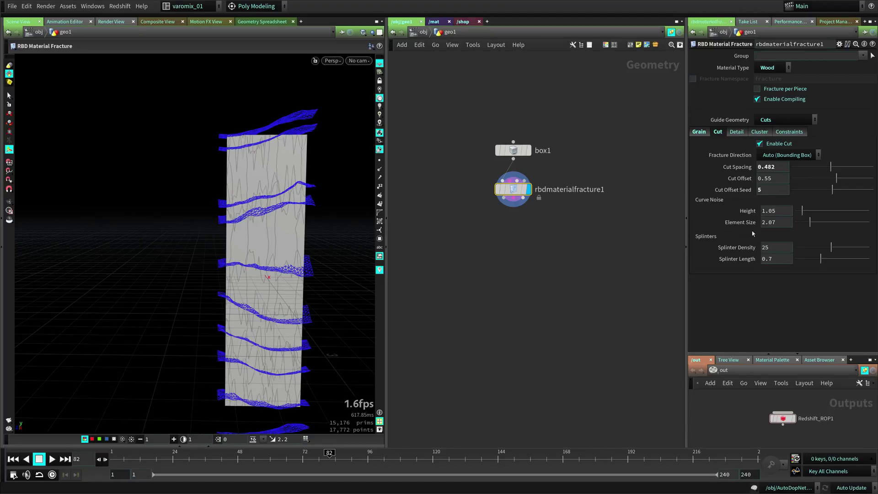
Examine the shape of the curved cut surfaces across the board up close from several angles.
middle_click_drag(226, 276, 230, 238, "alt")
right_click_drag(230, 238, 305, 220, "alt")
mouse_move(335, 228)
middle_mouse_down("alt")
mouse_move(343, 233)
mouse_move(320, 228)
middle_mouse_up("alt")
right_click_drag(320, 228, 325, 224)
key("Return")
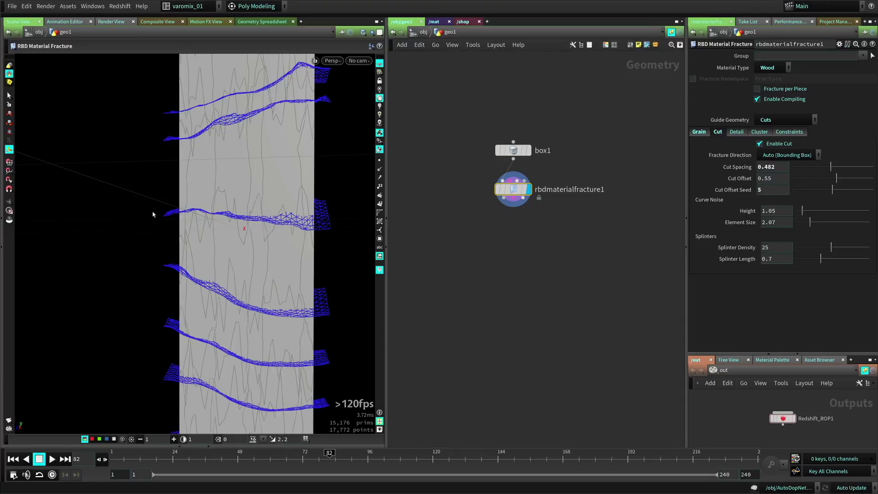
key("Escape")
left_click_drag(276, 216, 149, 195)
key("Return")
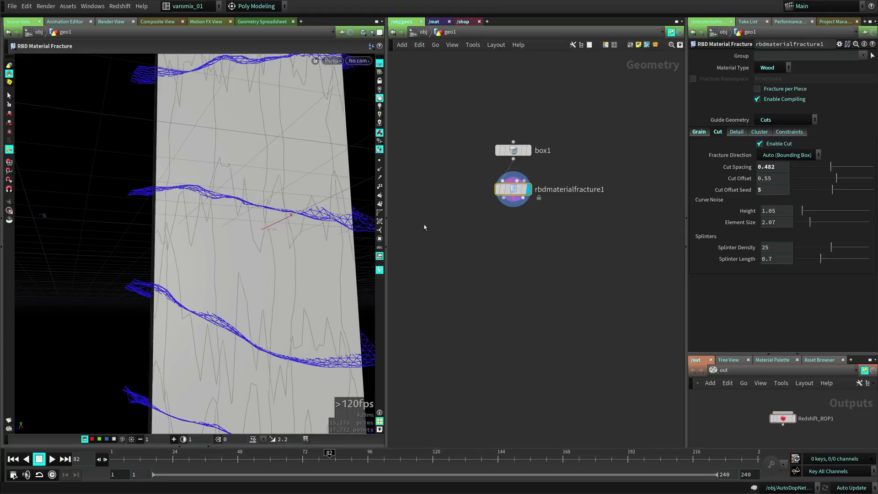
Switch the guide geometry to Splinters and inspect the jagged splinter surfaces along the cuts.
left_click(759, 119)
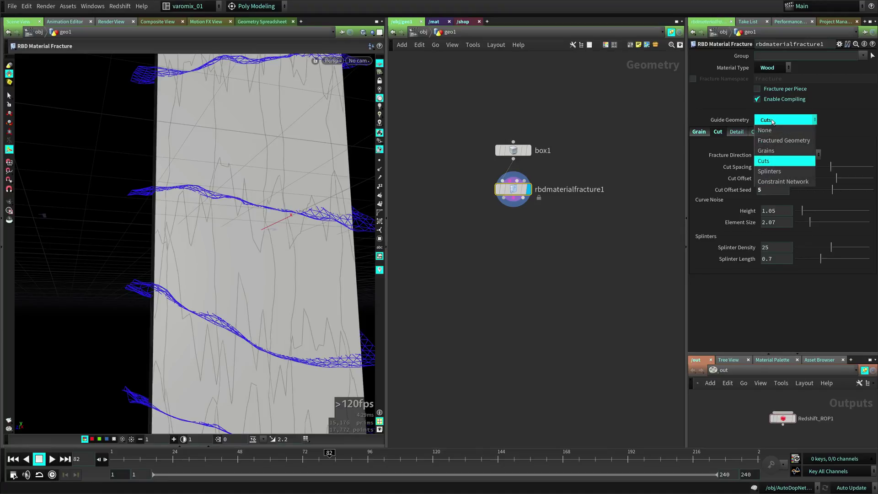
left_click(777, 170)
key("Escape")
left_click_drag(273, 246, 171, 197)
key("Return")
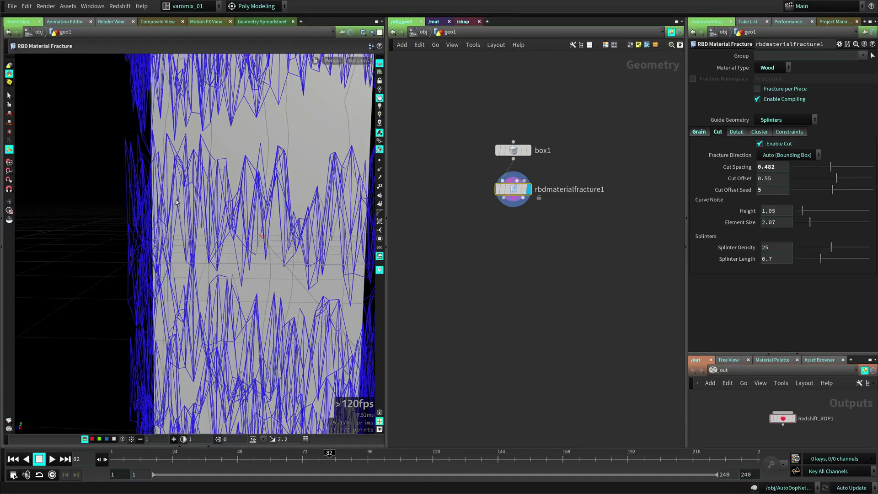
key("Escape")
left_click_drag(304, 206, 276, 205)
right_click_drag(276, 205, 239, 225, "alt")
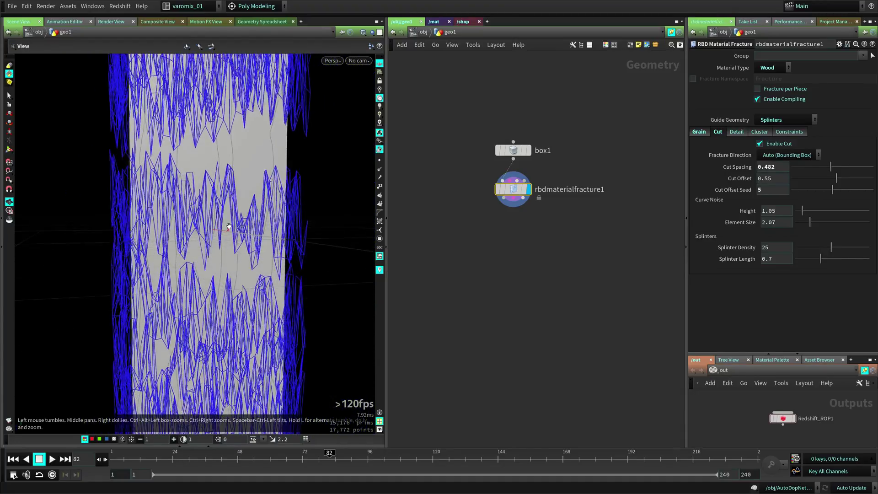
Try a much lower splinter density on the cuts, and restore it to 25.
left_click_drag(242, 226, 215, 233, "alt")
right_click_drag(215, 233, 271, 223, "alt")
left_click_drag(272, 223, 290, 214, "alt")
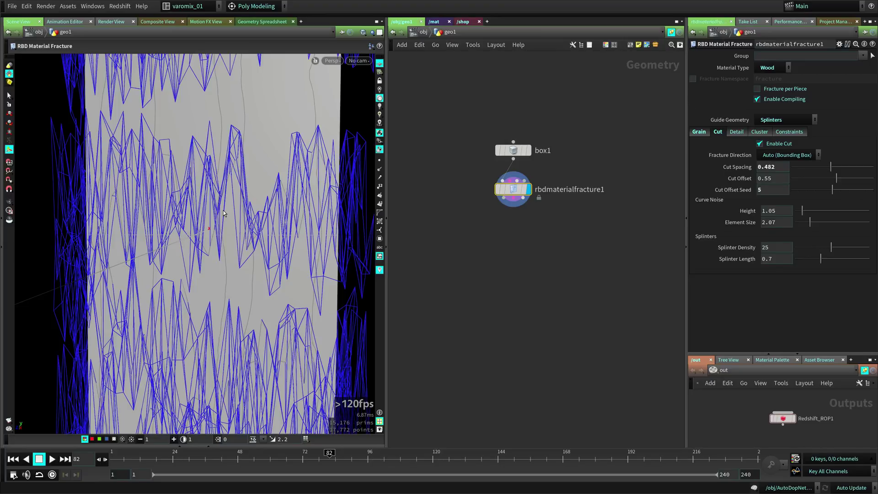
left_click(819, 248)
right_click_drag(257, 255, 209, 256, "alt")
left_click_drag(209, 256, 326, 273)
key("Return")
left_click(804, 248)
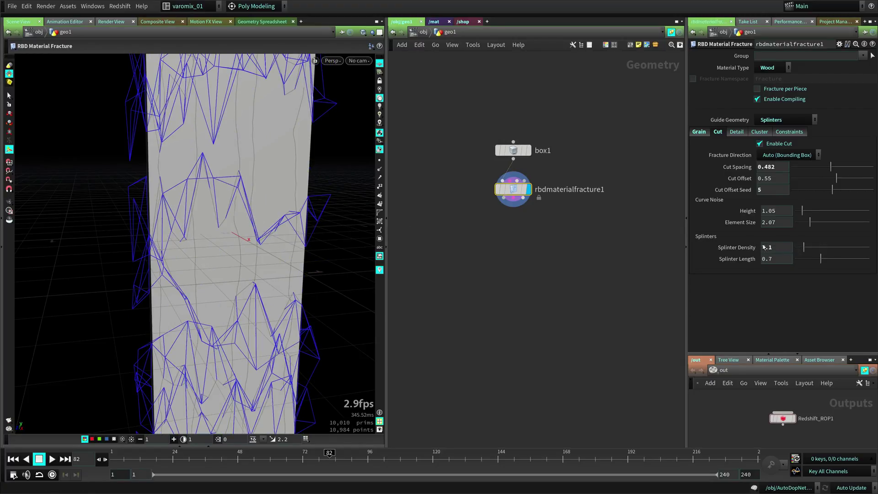
left_click(806, 251)
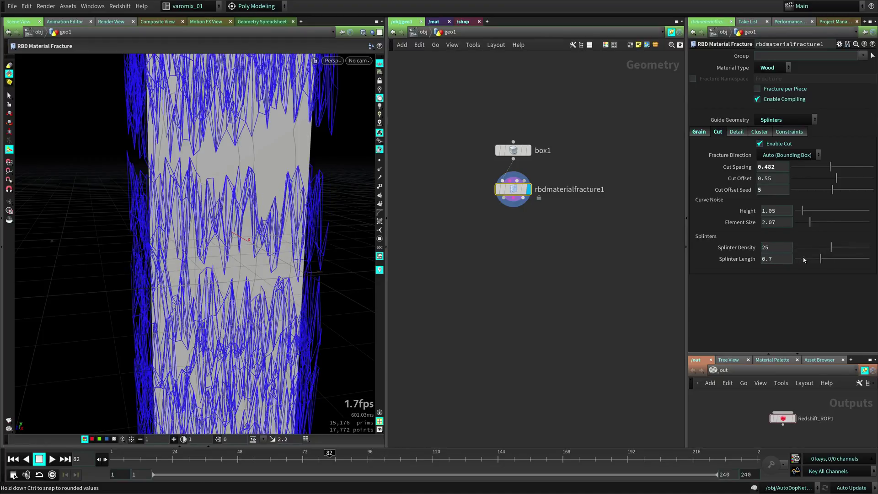
Try a splinter length of 0.445, and reset it to its default of 0.7.
left_click(812, 259)
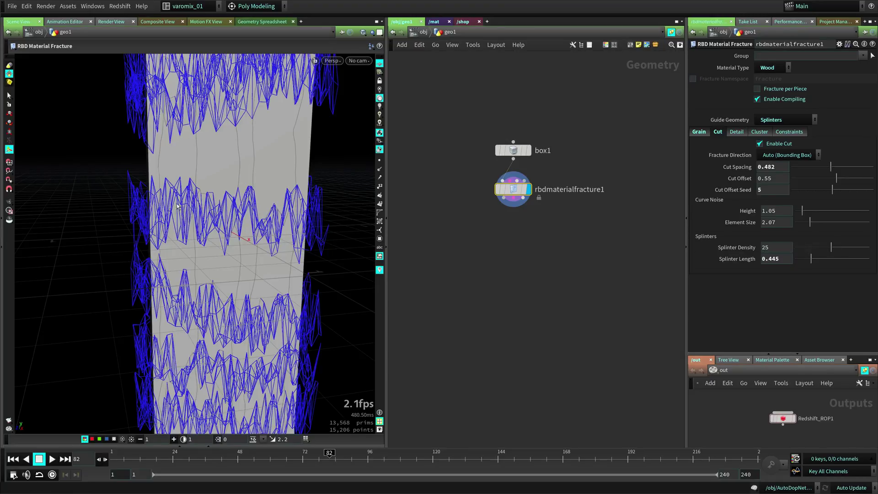
middle_click(787, 259, "ctrl")
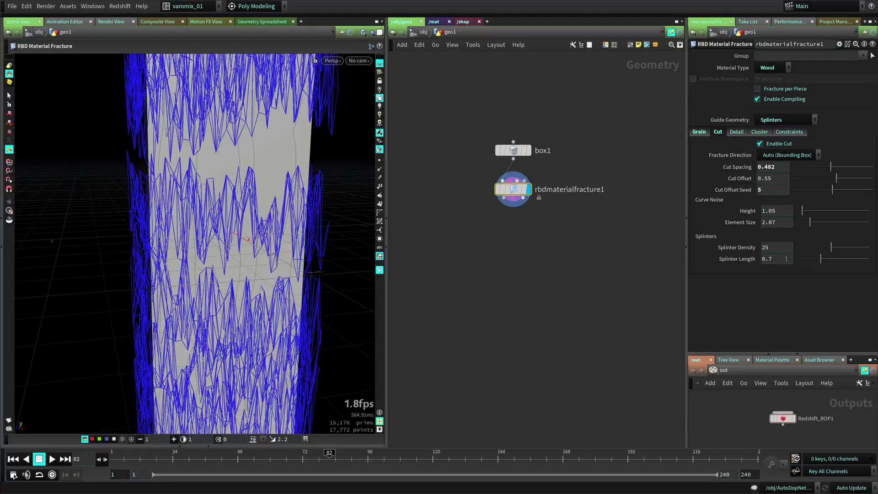
mouse_move(202, 244)
left_mouse_down("alt")
mouse_move(278, 232)
mouse_move(210, 231)
left_mouse_up("alt")
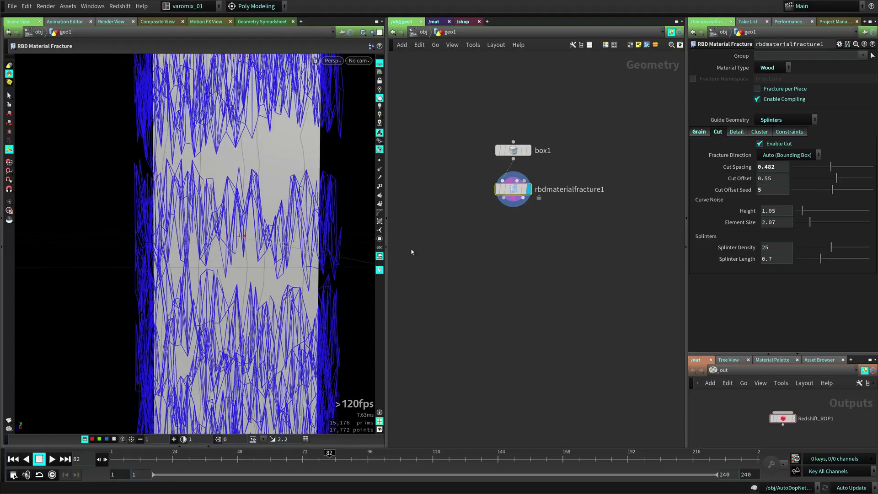
Add an Exploded View node below the RBD Material Fracture node, wired to its fractured geometry output and displayed.
right_click(517, 198)
key("Down")
key("Down")
key("Down")
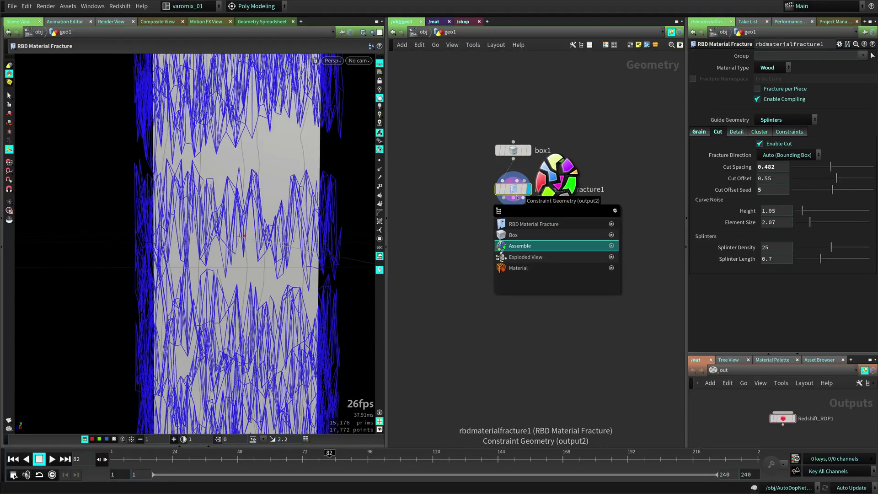
key("Return")
left_click_drag(516, 221, 516, 255)
Examine the separated wood pieces and their splintered ends from several angles and distances.
right_click_drag(274, 265, 192, 285, "alt")
middle_click_drag(248, 280, 205, 281, "alt")
left_click_drag(205, 280, 276, 252)
right_click_drag(277, 251, 256, 247)
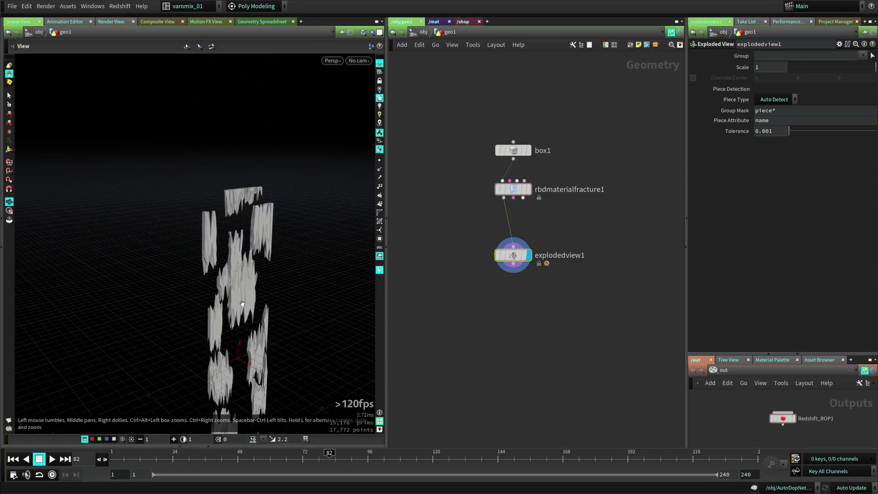
left_click_drag(257, 247, 280, 266)
middle_click_drag(280, 266, 284, 182)
left_click_drag(285, 182, 280, 341)
right_click_drag(280, 341, 256, 256)
middle_click_drag(243, 207, 229, 272)
left_click_drag(260, 176, 253, 229)
right_click_drag(253, 229, 173, 241)
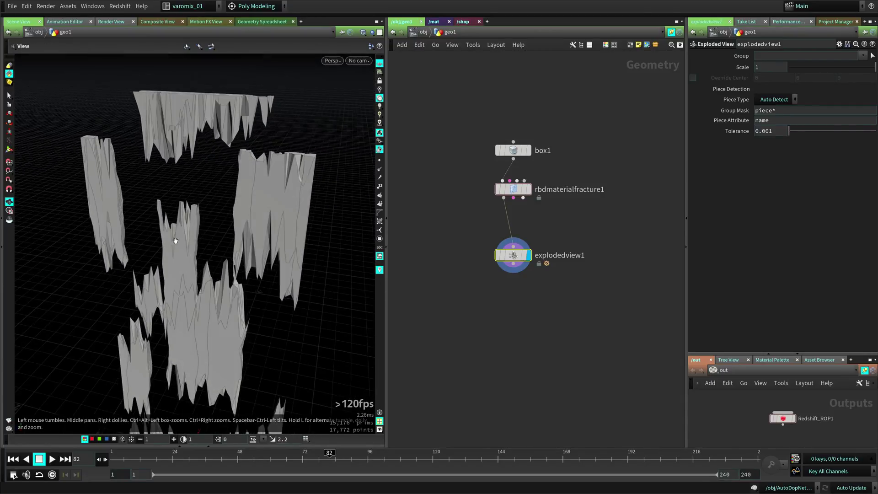
key("Return")
middle_click_drag(213, 275, 253, 186, "alt")
right_click_drag(253, 186, 214, 267, "alt")
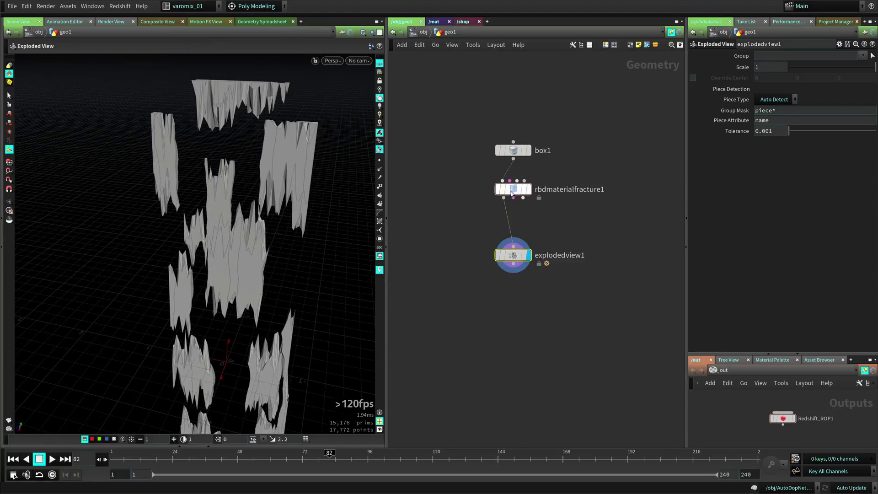
Look over the fracture node's detail and cluster settings, and set its guide geometry to Constraint Network.
left_click(511, 194)
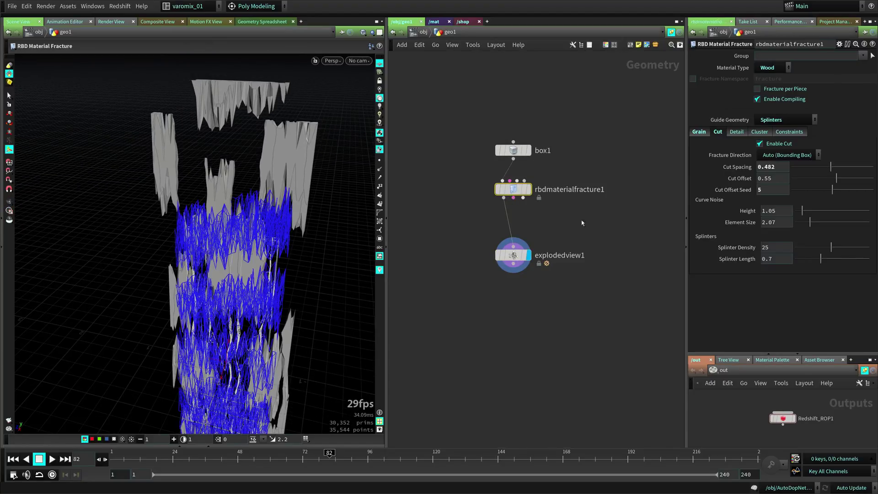
left_click(761, 133)
left_click(736, 132)
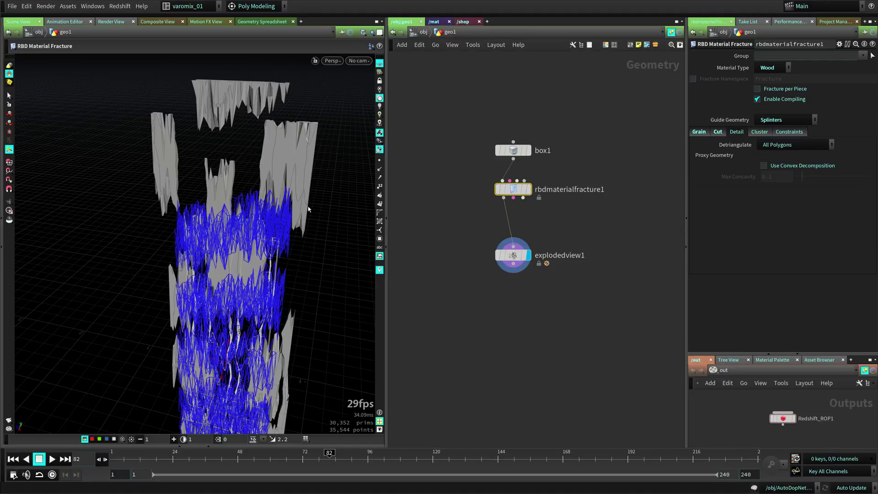
left_click(760, 132)
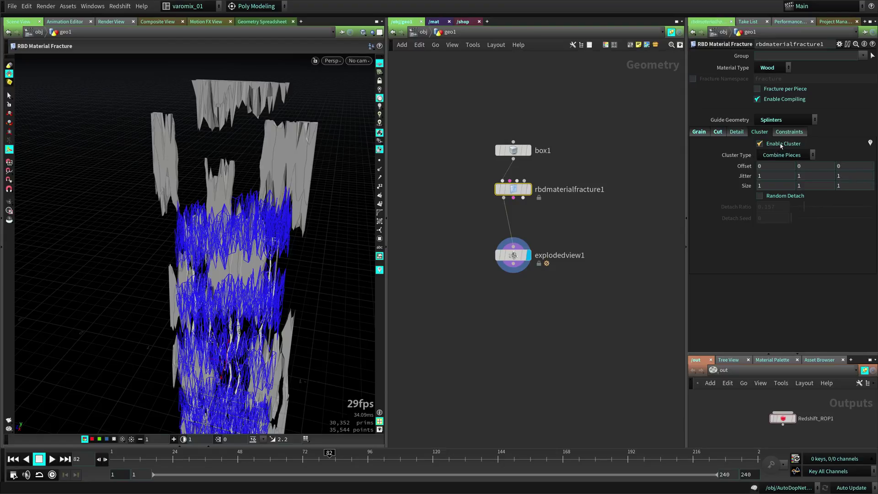
left_click(778, 120)
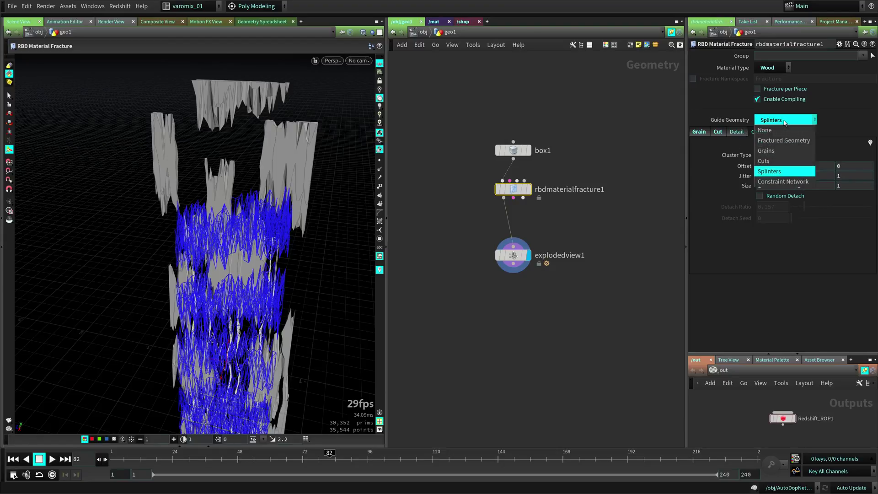
left_click(778, 182)
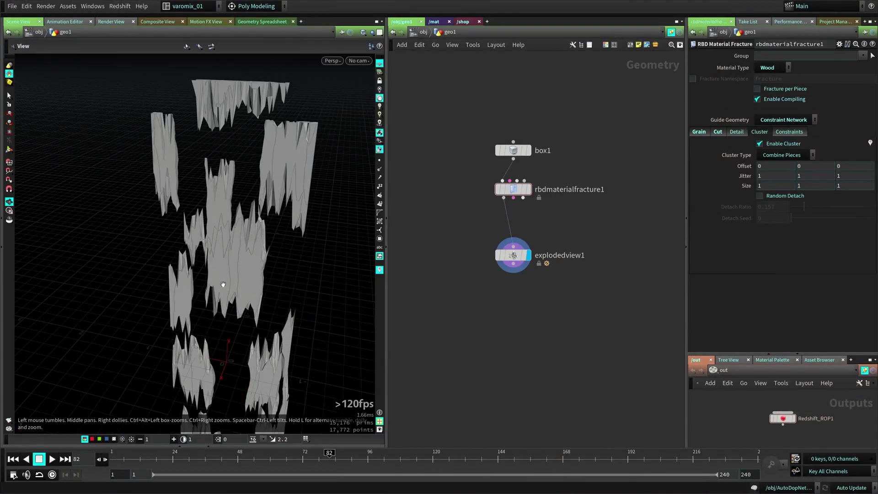
Turn on the cluster visualizer so the exploded wood pieces are coloured by cluster.
middle_click_drag(223, 281, 243, 218, "alt")
scroll(243, 218, "up", 2)
left_click_drag(243, 218, 288, 217, "alt")
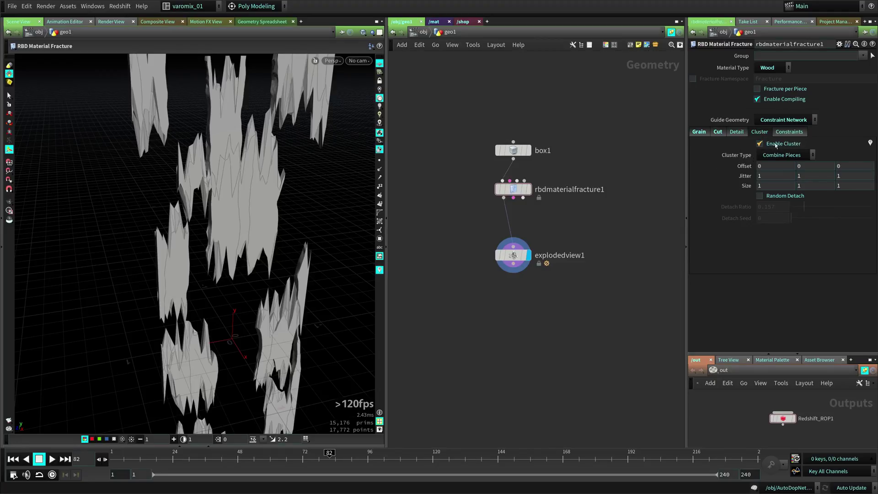
right_click_drag(326, 260, 224, 256, "alt")
left_click_drag(224, 257, 196, 335, "alt")
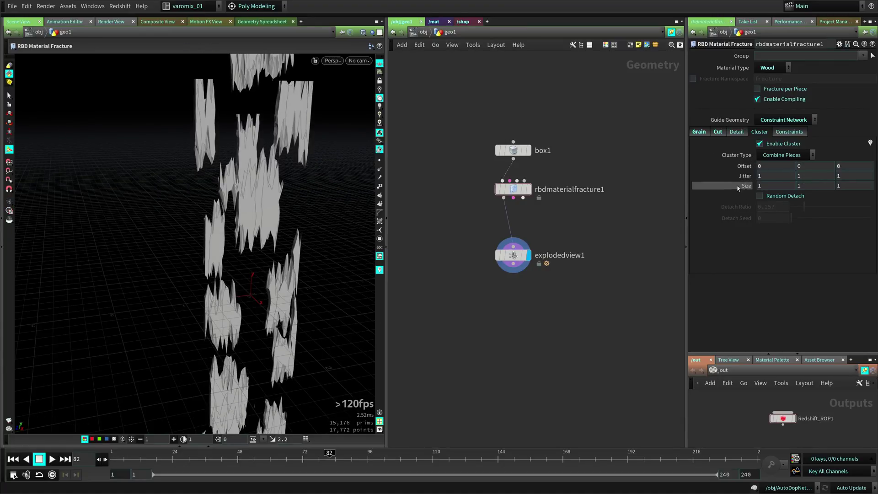
left_click(871, 142)
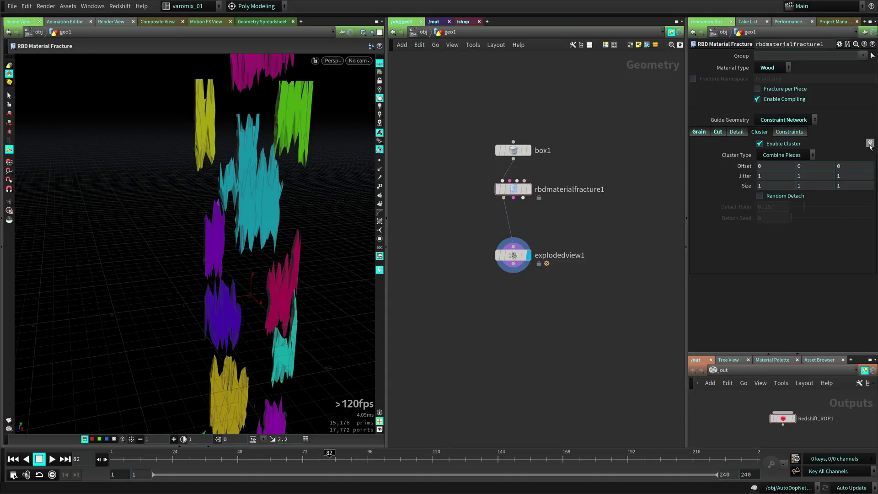
Try a cluster size of 0.1 on all three axes.
right_click_drag(259, 228, 255, 259, "alt")
left_click_drag(255, 259, 233, 243, "alt")
right_click_drag(233, 242, 351, 205, "alt")
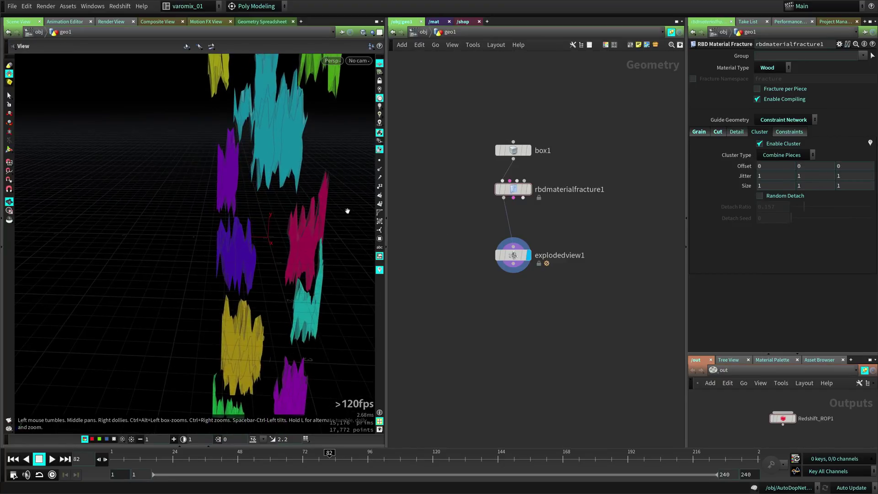
middle_click_drag(351, 205, 310, 245, "alt")
left_click_drag(310, 245, 288, 228, "alt")
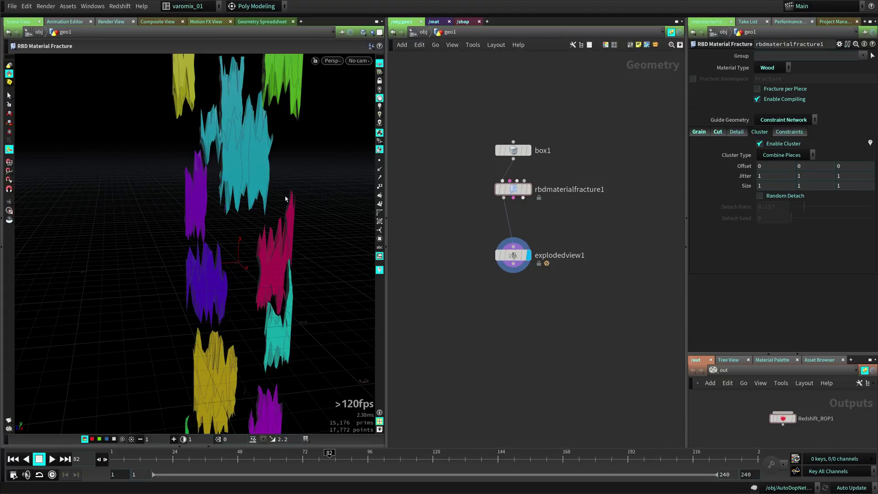
middle_click_drag(749, 186, 701, 194)
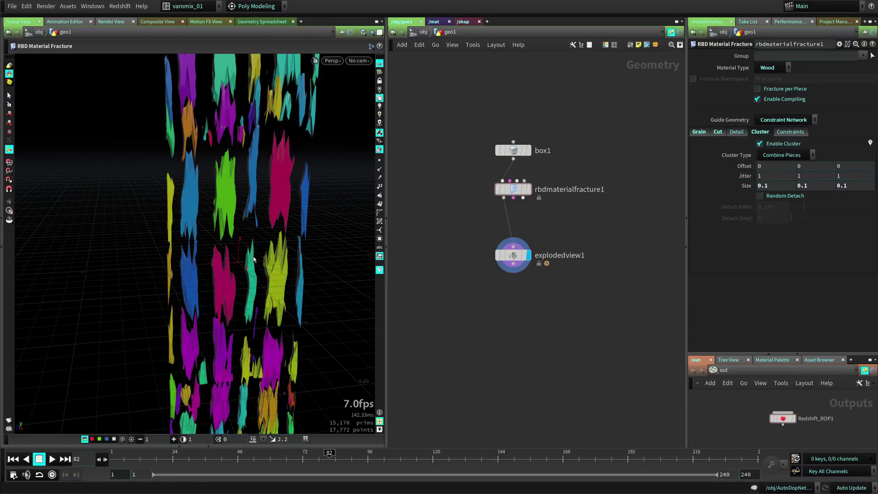
Inspect the clusters up close and try a cluster size of 0.2 on all three axes.
right_click_drag(253, 258, 237, 267, "alt")
right_click_drag(245, 194, 278, 225, "alt")
middle_click_drag(278, 225, 248, 234, "alt")
left_click_drag(278, 263, 238, 220, "alt")
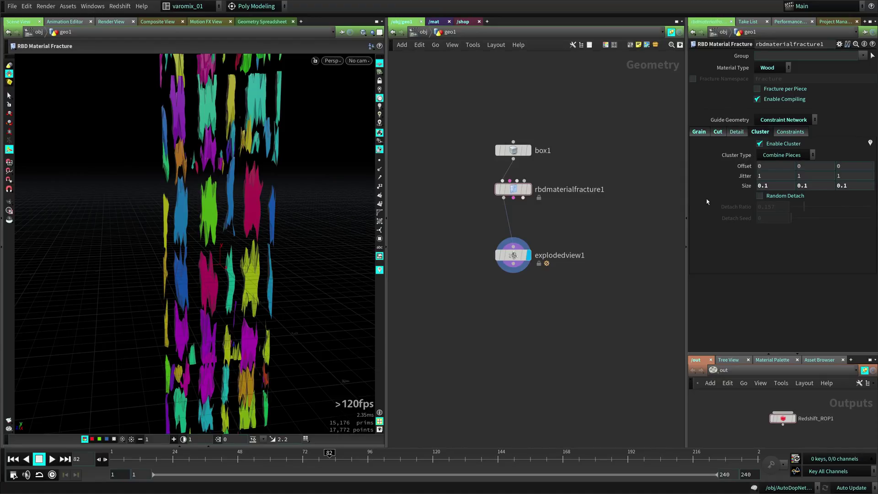
middle_click_drag(740, 186, 746, 187)
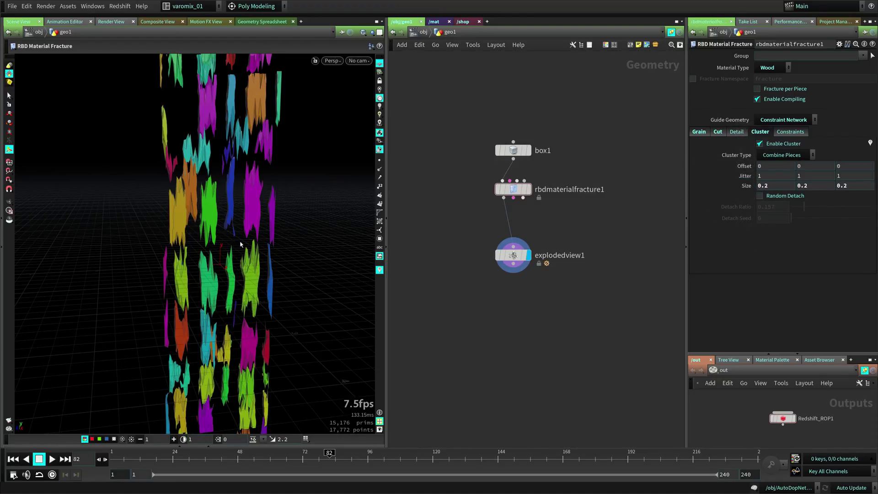
Disable clustering to compare the individual unclustered fragments, and enable it again.
left_click(768, 147)
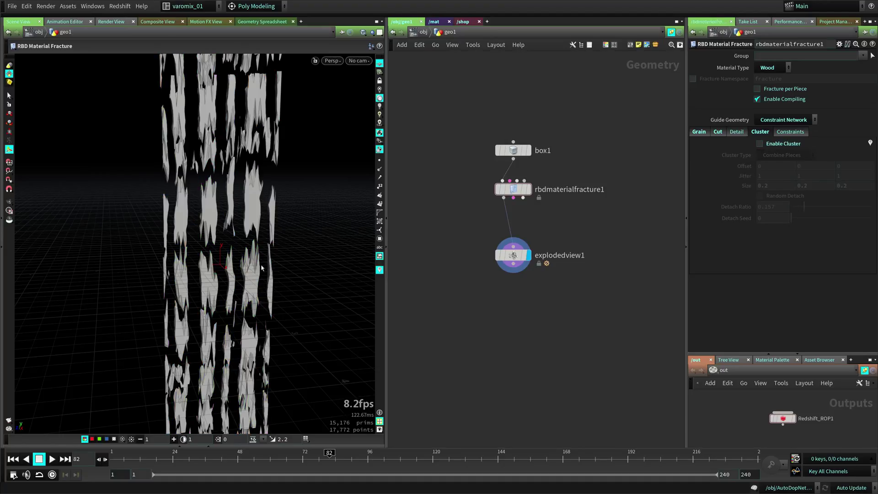
right_click_drag(257, 269, 190, 239, "alt")
left_click_drag(190, 240, 250, 252, "alt")
scroll(249, 253, "up", 5)
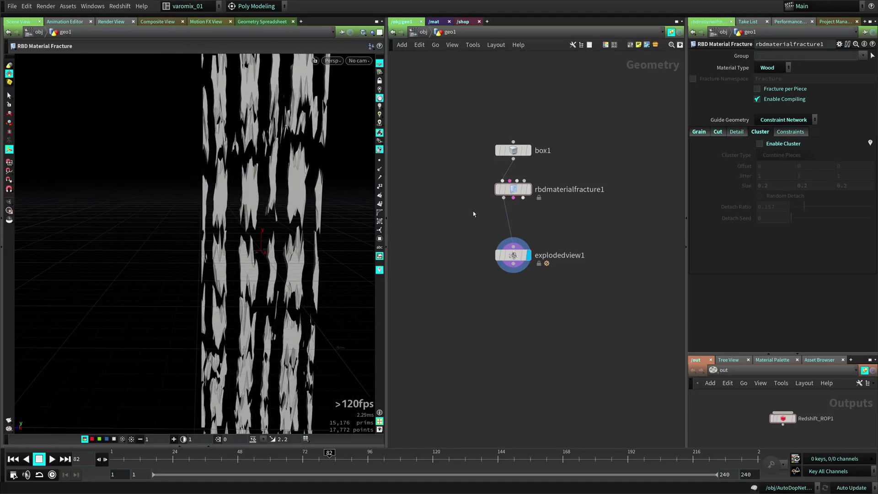
left_click(761, 144)
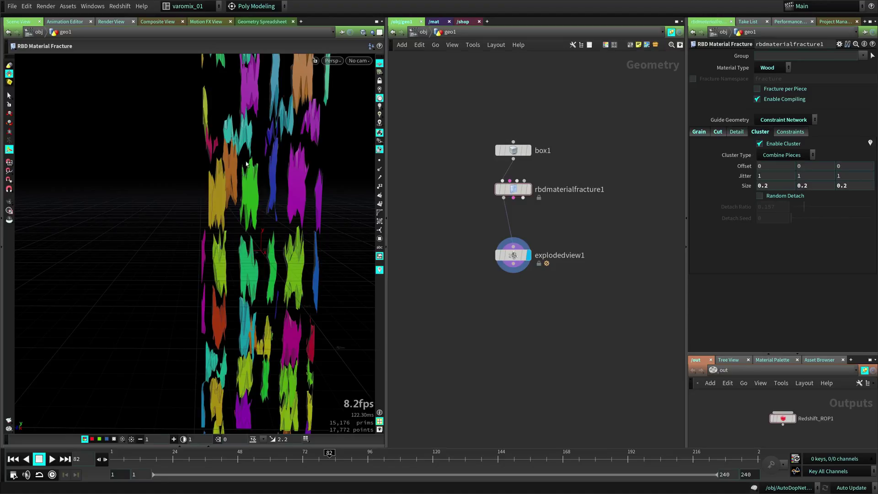
Try a uniform cluster size of 0.7 on the exploded board, and settle on 0.5 for all three axes.
middle_click_drag(750, 188, 784, 189)
left_click_drag(293, 269, 316, 155, "alt")
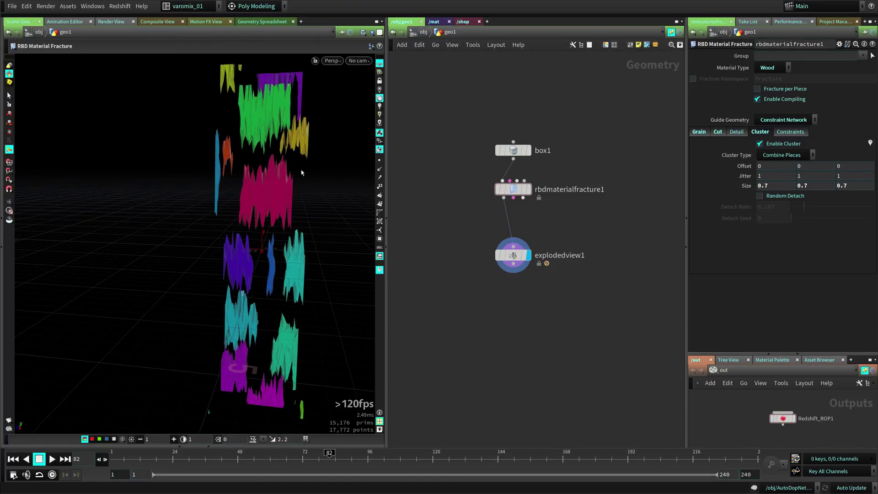
middle_click_drag(737, 186, 724, 185)
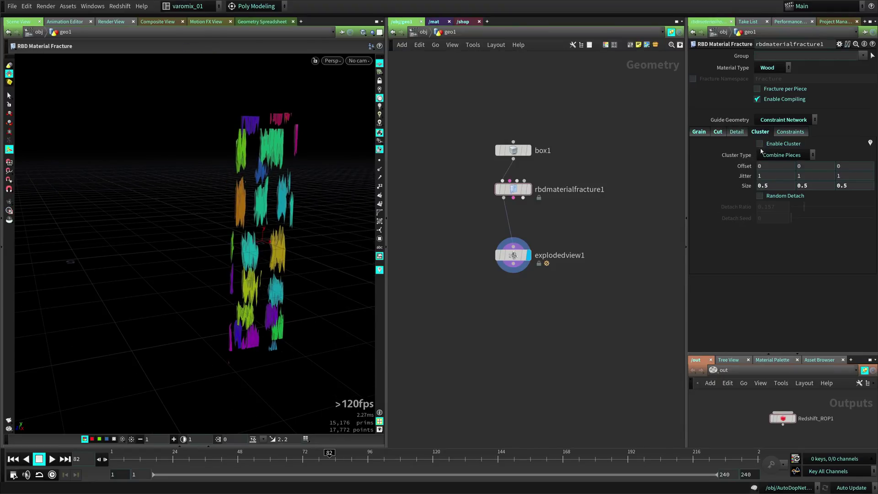
Turn clustering back on in the fracture node and bypass the Exploded View node to reassemble the board.
left_click(513, 255)
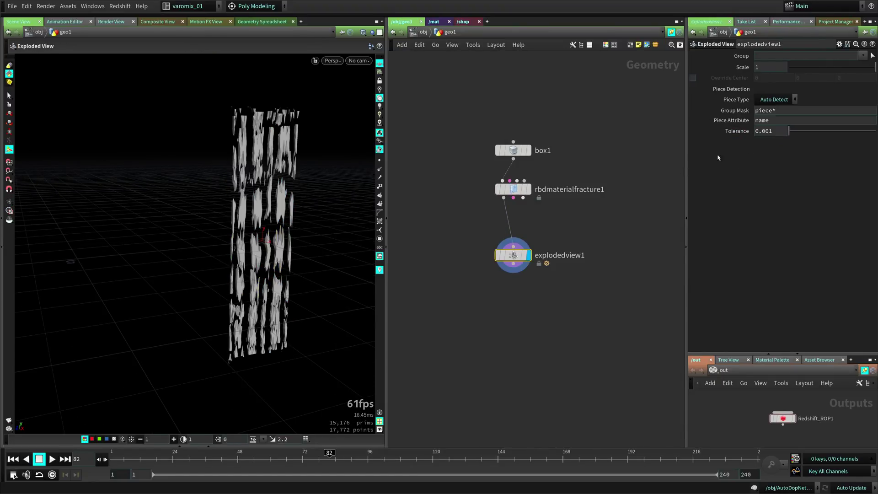
left_click(513, 189)
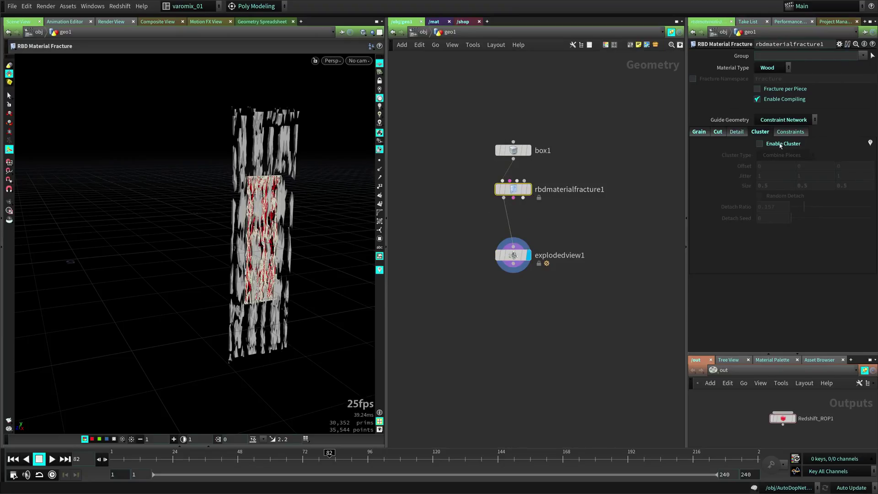
left_click(779, 144)
left_click(512, 255)
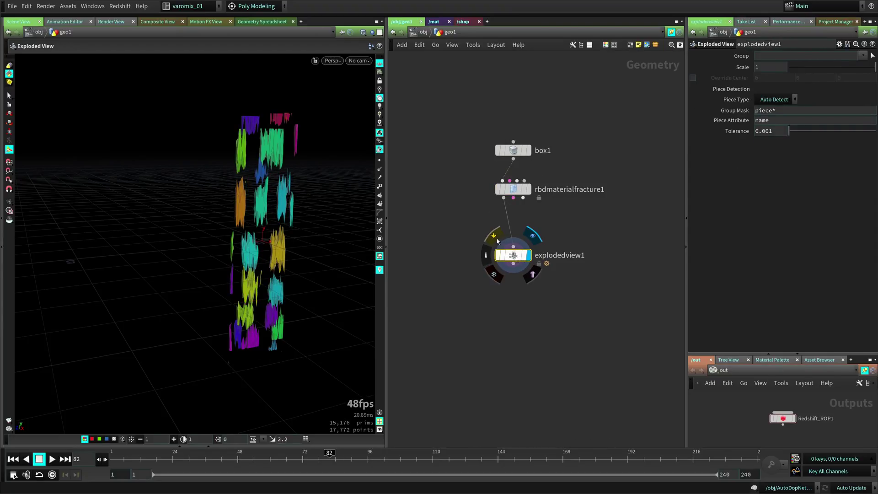
left_click(495, 237)
left_click(513, 189)
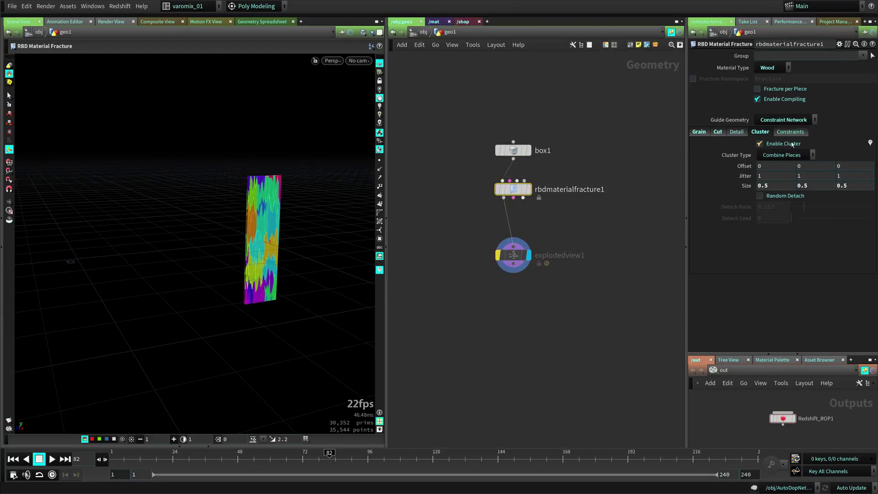
Show the board in wireframe to inspect the constraint network inside, and open the fracture node's constraint settings.
left_click_drag(231, 276, 285, 251, "alt")
right_click_drag(284, 251, 316, 250, "alt")
middle_click_drag(315, 250, 280, 246, "alt")
left_click_drag(280, 245, 204, 256, "alt")
key("shift+w")
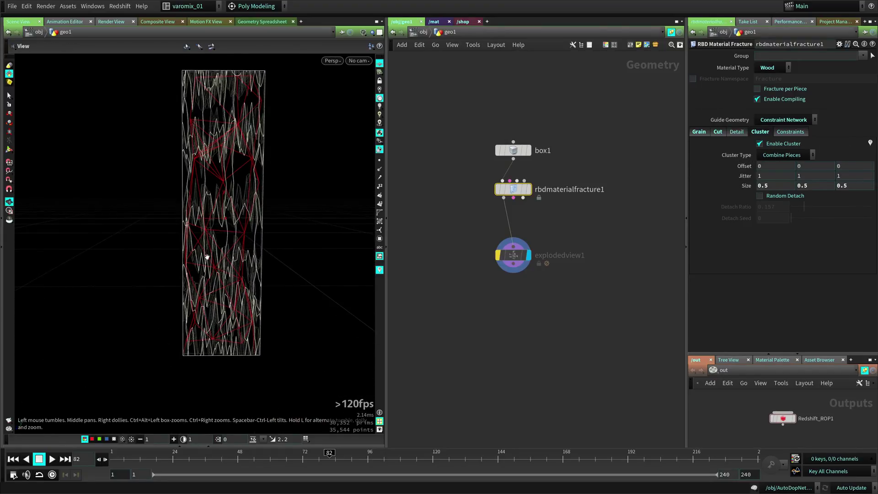
key("Return")
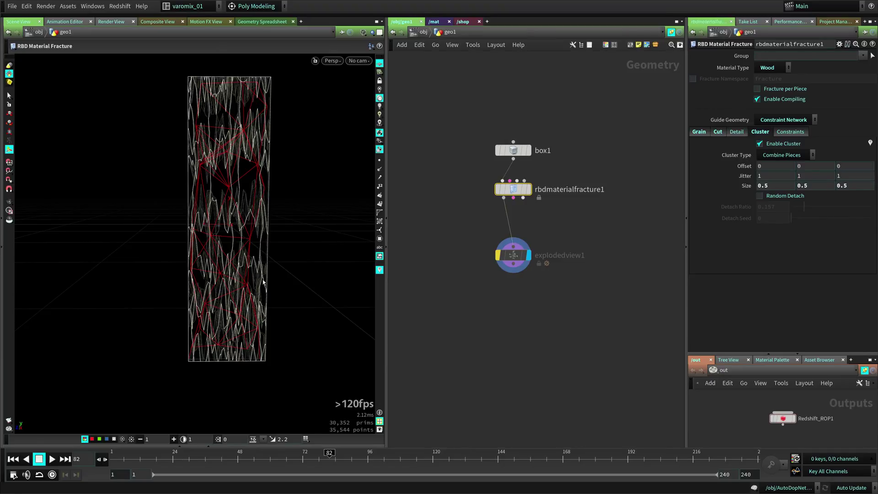
left_click(794, 134)
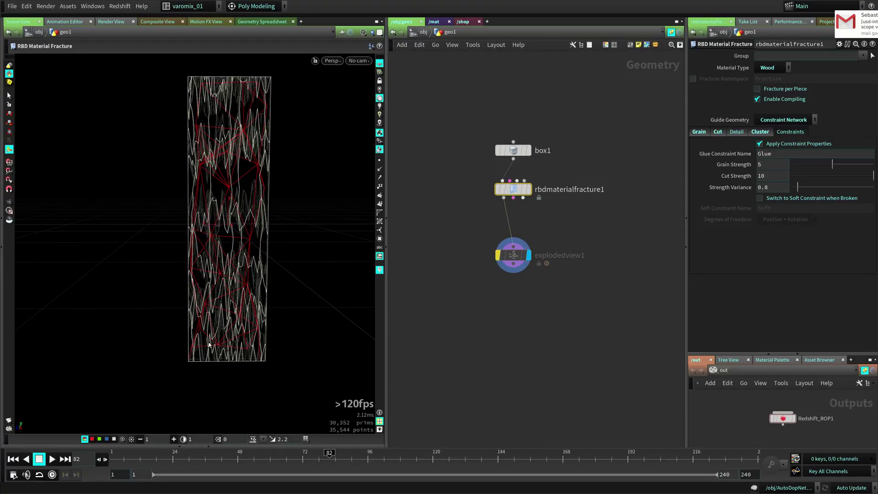
Delete the bypassed explodedview1 node from the board's network.
left_click_drag(441, 236, 582, 285)
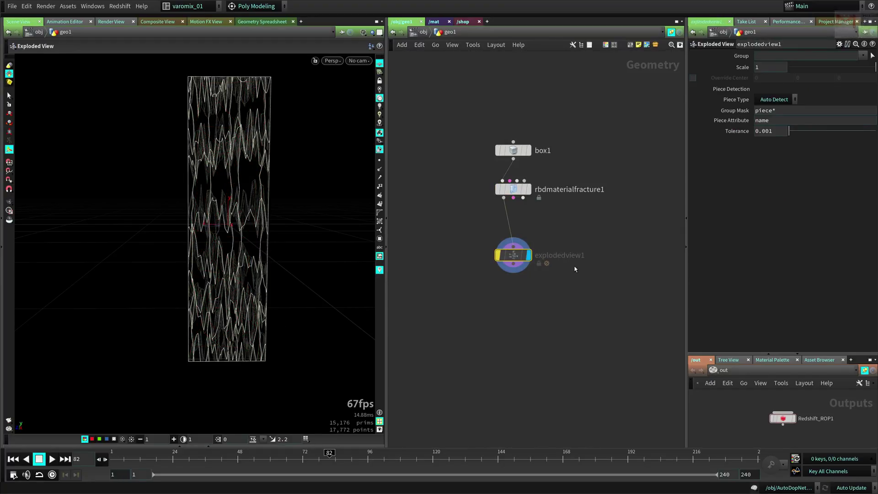
key("Delete")
scroll(273, 250, "down", 5, "alt")
left_click_drag(273, 250, 337, 252, "alt")
Raise box1 above the grid to a centre height of about 2.39.
left_click(513, 150)
key("Return")
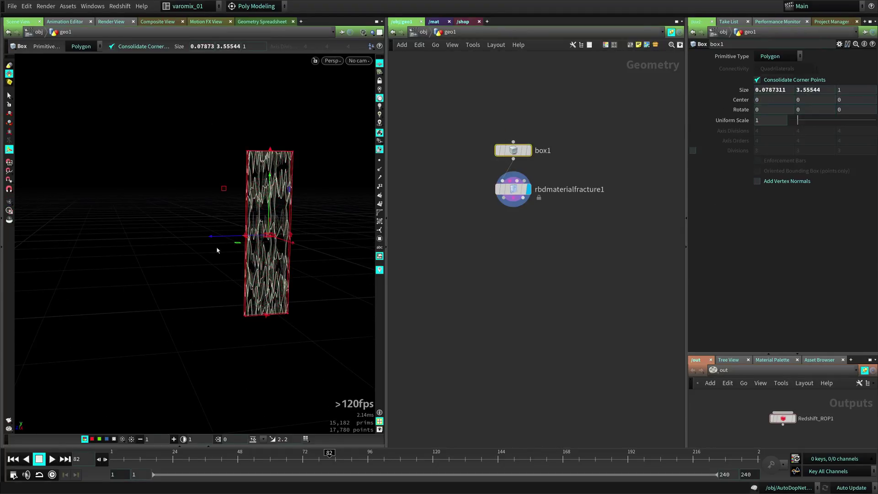
left_click_drag(273, 111, 273, 66)
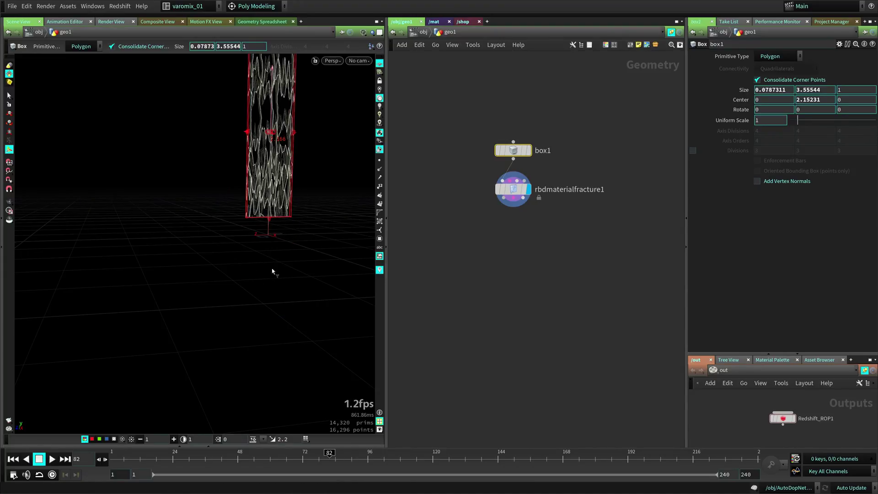
middle_click_drag(313, 227, 308, 240, "alt")
right_click_drag(308, 240, 256, 239, "alt")
middle_click_drag(256, 239, 255, 275, "alt")
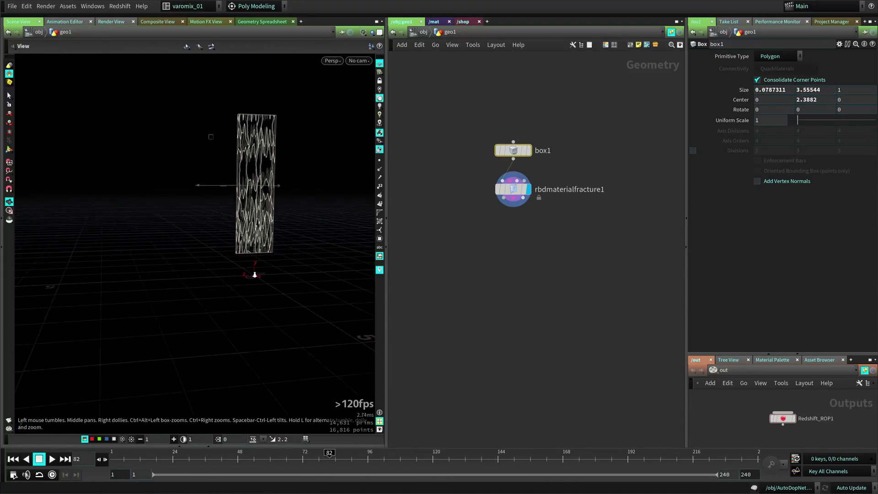
left_click_drag(255, 275, 270, 275, "alt")
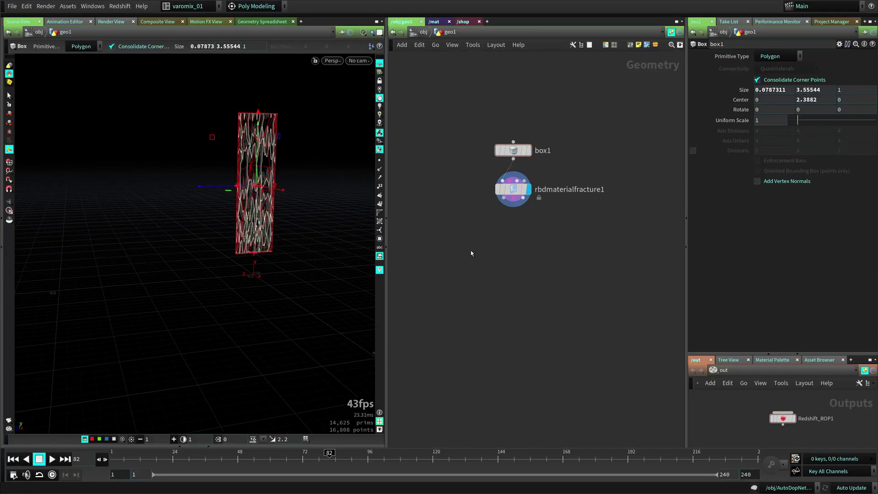
Create a DOP Network at object level and line up geo1 directly above it.
key("u")
middle_click_drag(536, 252, 513, 238)
key("Tab")
type("dop")
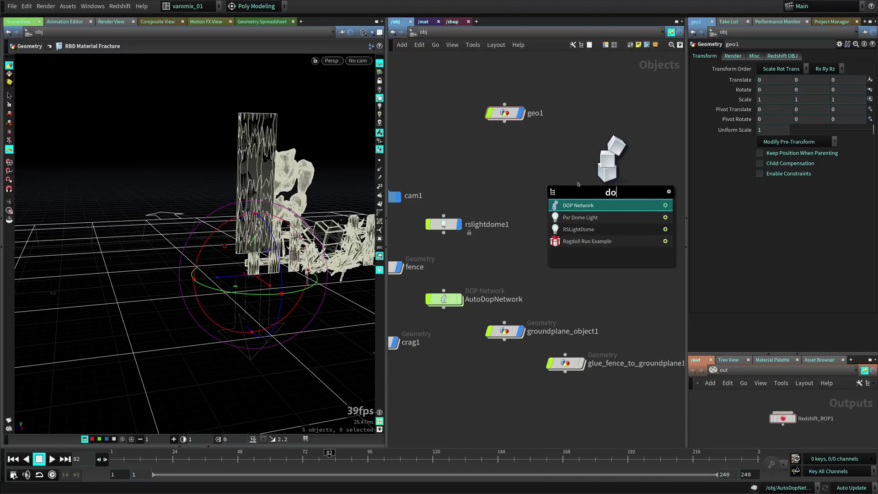
key("Return")
left_click(543, 155)
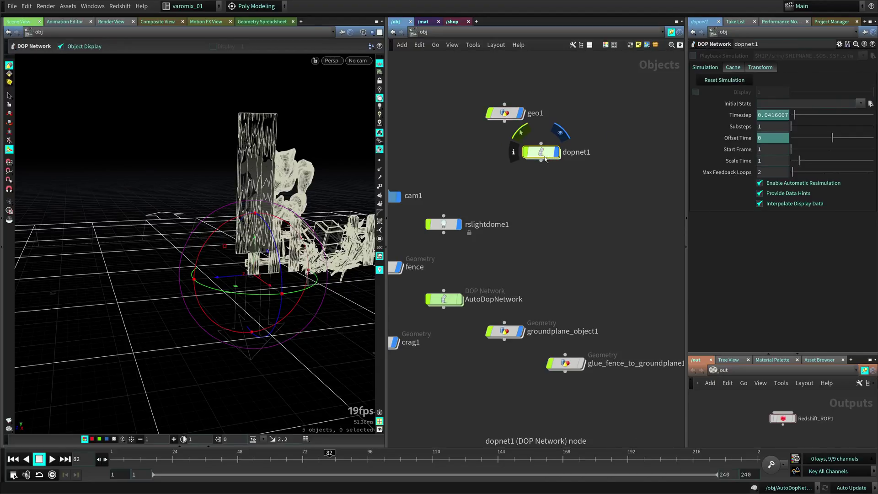
double_click(543, 157)
key("u")
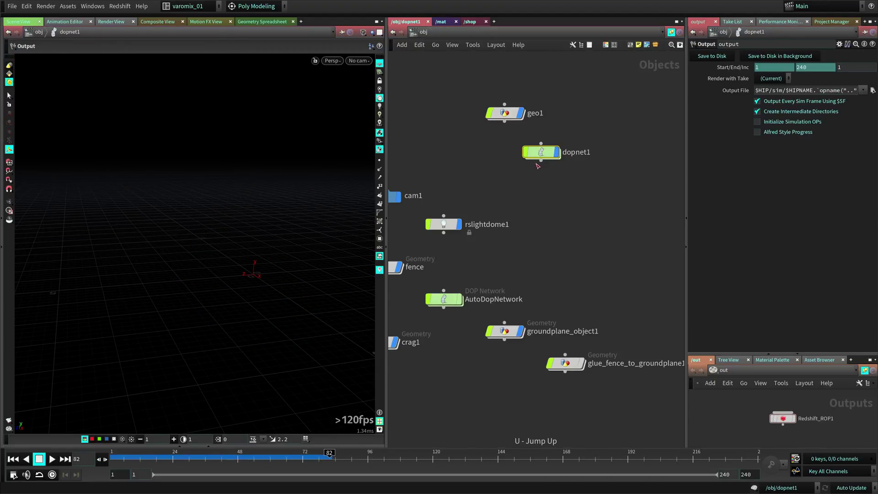
left_click_drag(505, 113, 543, 111)
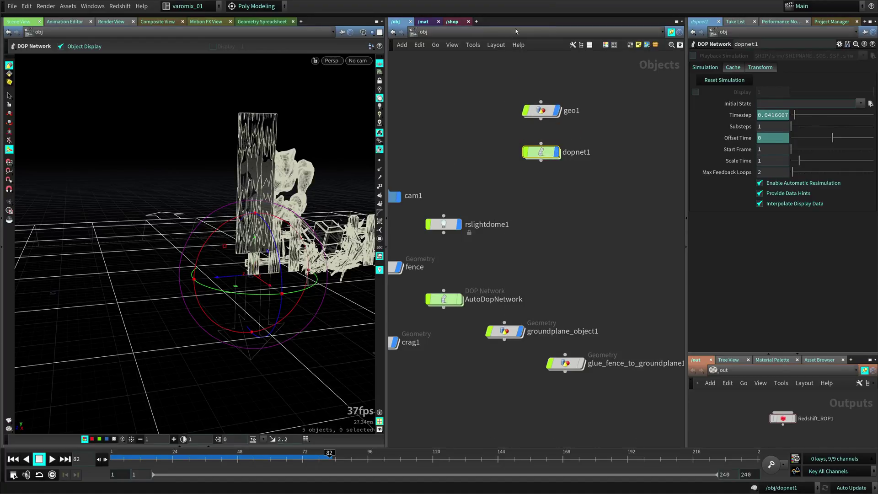
Turn geo1 into RBD Glued Objects using the Rigid Bodies shelf tools.
left_click(540, 112)
left_click(514, 15)
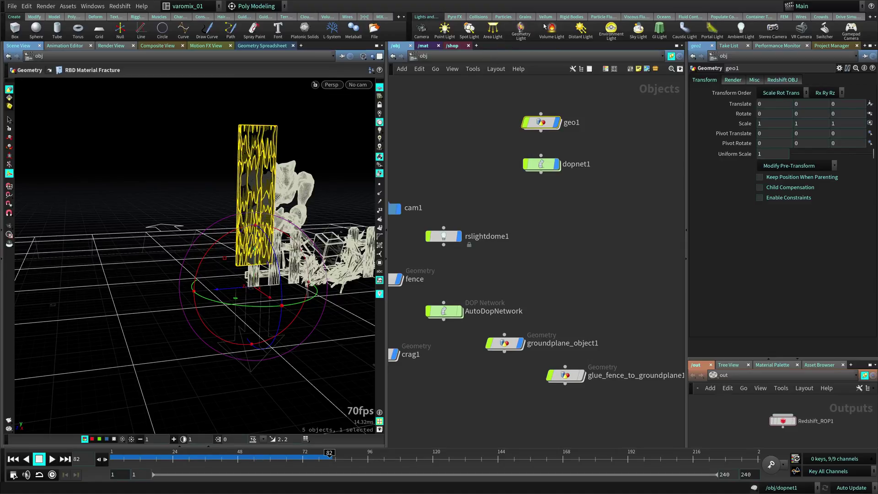
left_click(569, 17)
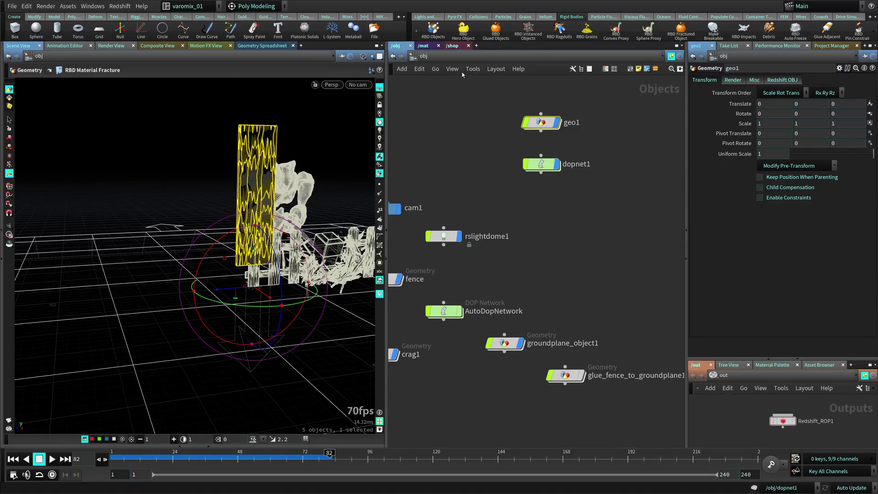
left_click(495, 30)
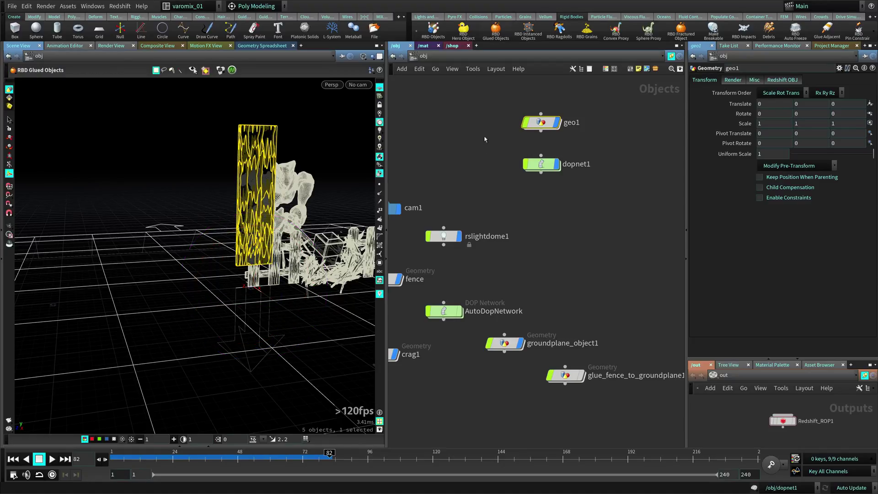
left_click(547, 122)
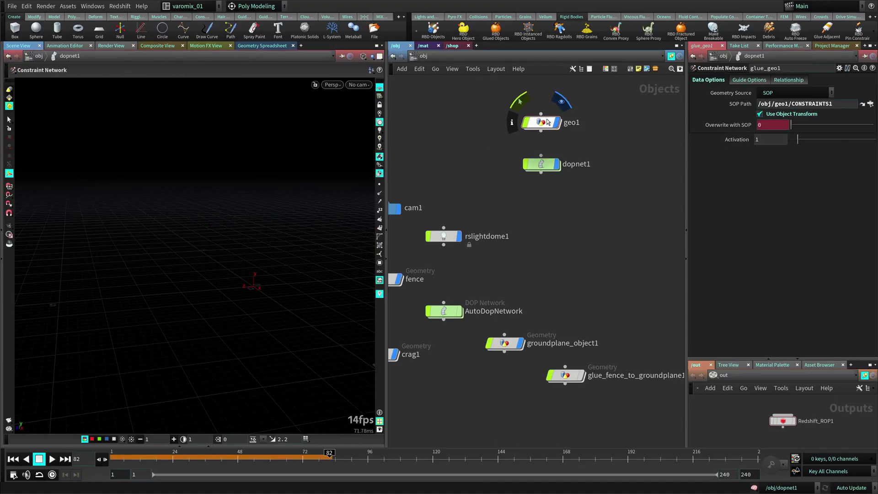
left_click(547, 122)
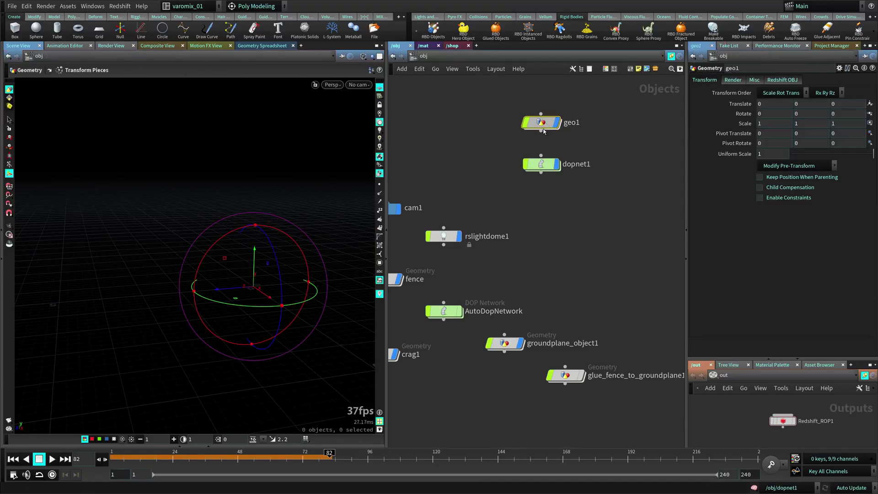
Lay out the nodes inside dopnet1 and space out the glue_geo1 constraint branch.
double_click(546, 167)
left_click(462, 255)
key("l")
middle_click_drag(472, 249, 509, 329)
scroll(530, 230, "down", 3)
middle_click_drag(530, 230, 512, 198)
left_click_drag(558, 298, 557, 318)
middle_click_drag(585, 225, 565, 250)
left_click_drag(517, 195, 587, 274)
middle_click_drag(451, 300, 477, 335)
Play the board simulation from the first frame and rewind it.
left_click(519, 233)
key("ctrl+Up")
key("Up")
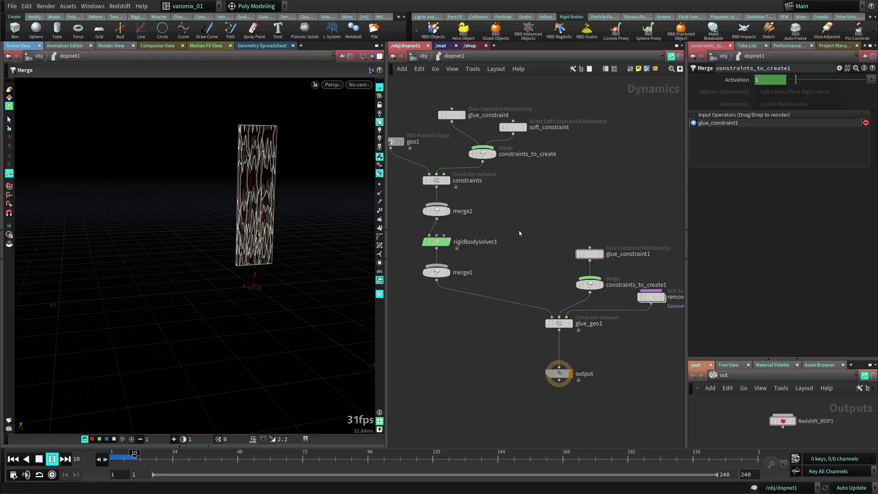
key("ctrl+Up")
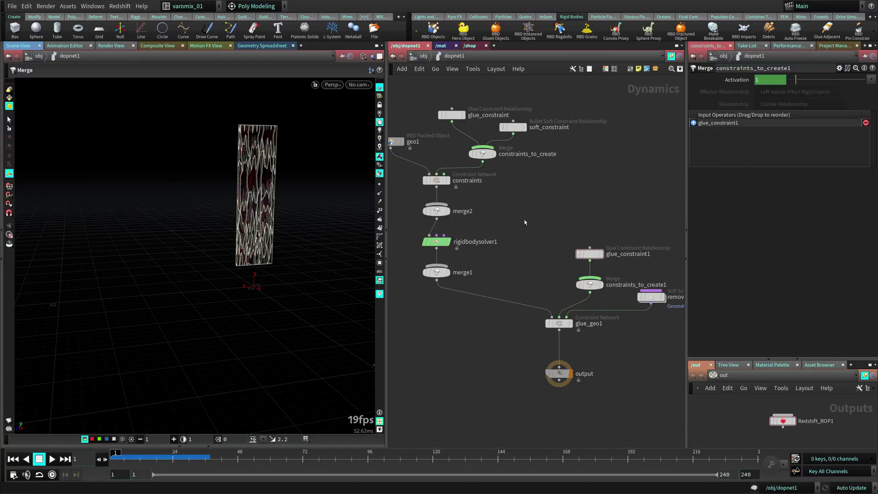
Insert a Gravity Force node between rigidbodysolver1 and merge1.
middle_click_drag(455, 257, 508, 232)
middle_click_drag(534, 304, 490, 273)
left_click_drag(566, 322, 561, 339)
middle_click_drag(452, 320, 407, 274)
middle_click_drag(508, 265, 524, 280)
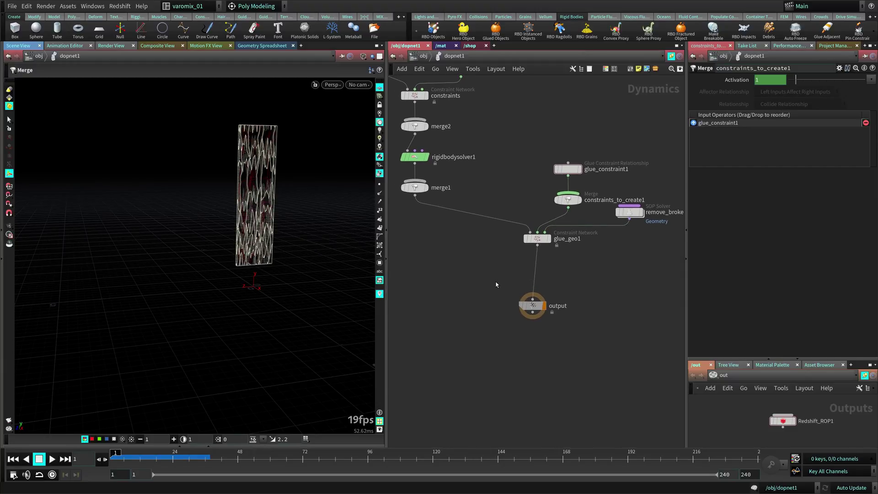
key("Tab")
type("gra")
key("Return")
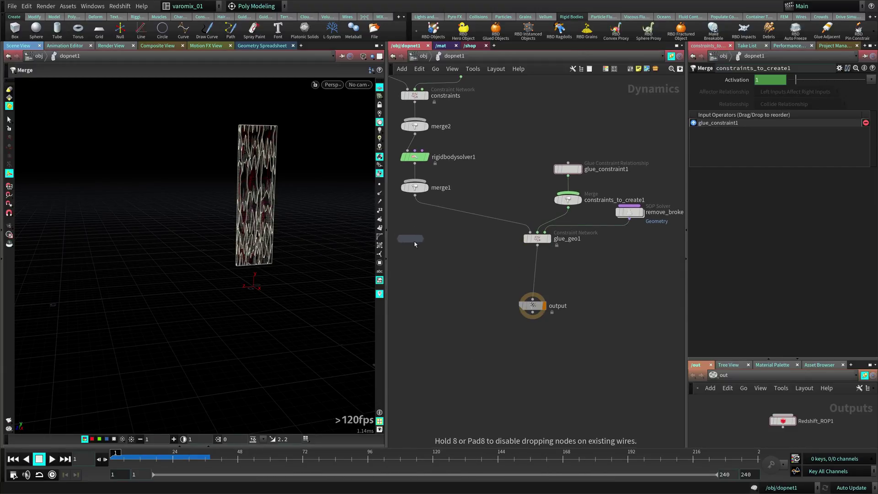
middle_click_drag(444, 257, 506, 296)
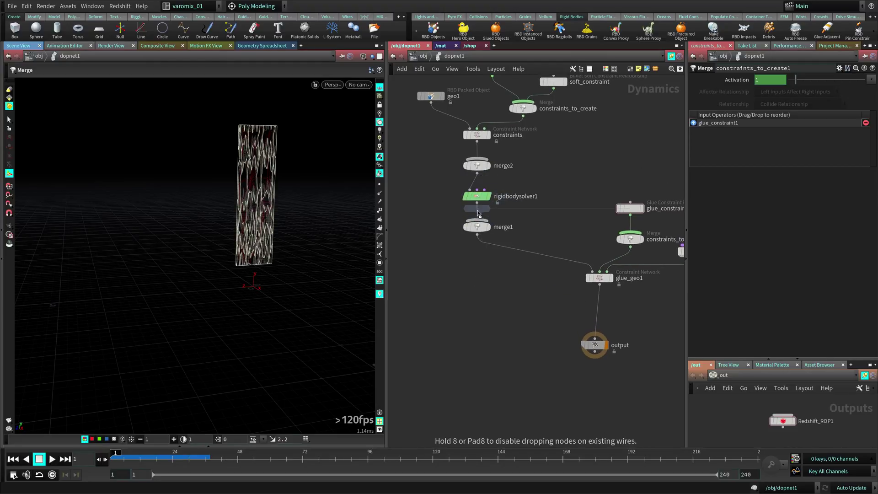
left_click(485, 222)
middle_click_drag(494, 279, 497, 260)
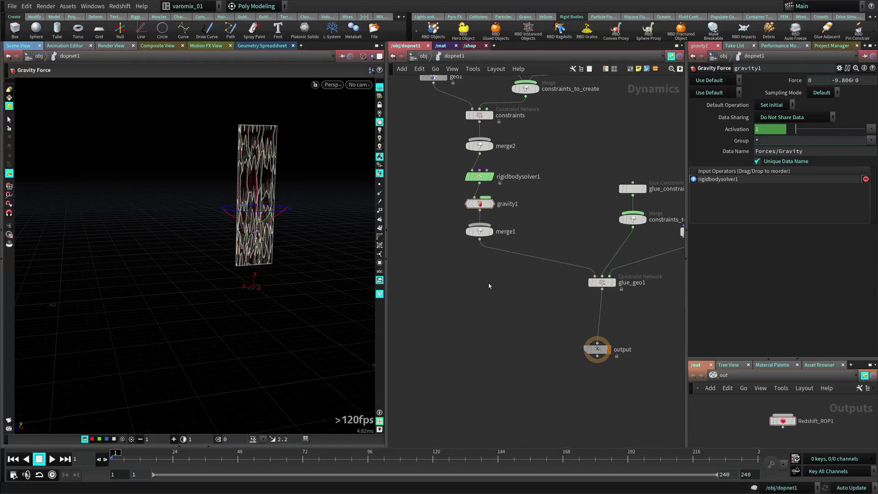
Add a Ground Plane collision object to the board simulation.
key("Tab")
left_click(437, 202)
left_click(475, 17)
left_click(520, 30)
left_click(445, 307)
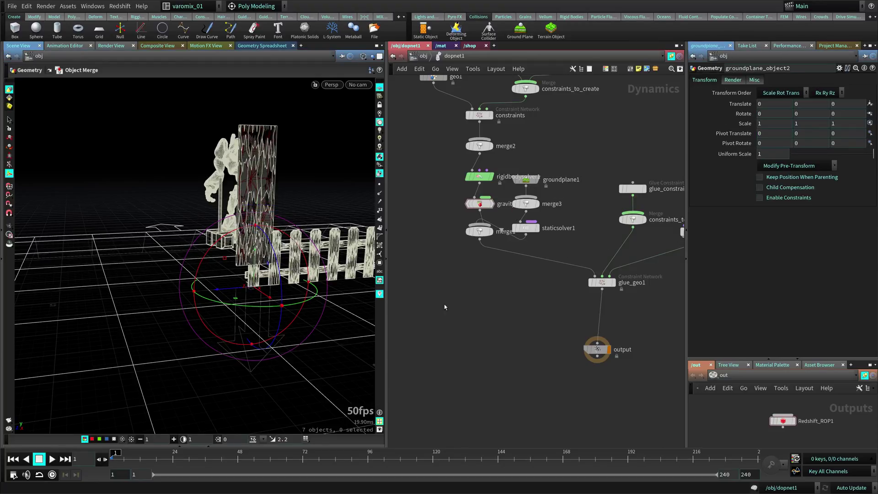
Show the simulation output shaded and play the board falling onto the ground.
left_click_drag(544, 303, 661, 371)
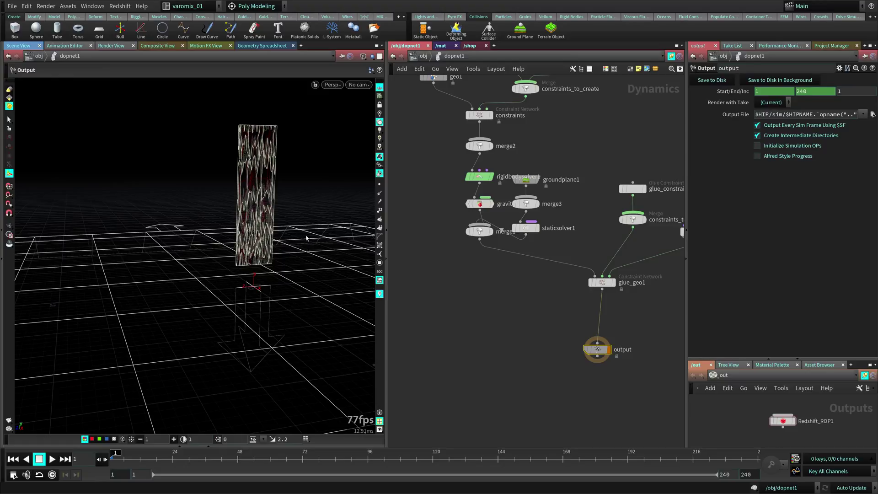
key("w")
key("Up")
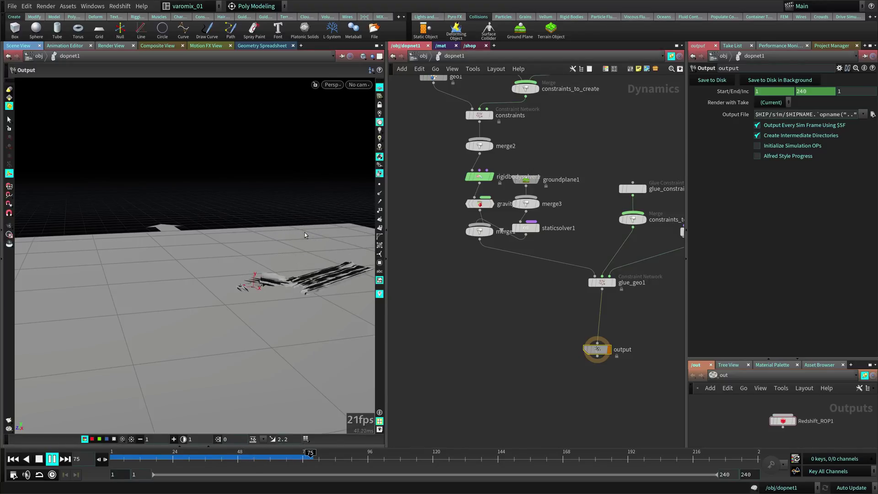
key("Up")
Replay the fall in a shaded display without wires, with the shelves hidden.
left_click_drag(237, 304, 265, 339, "alt")
left_click(363, 56)
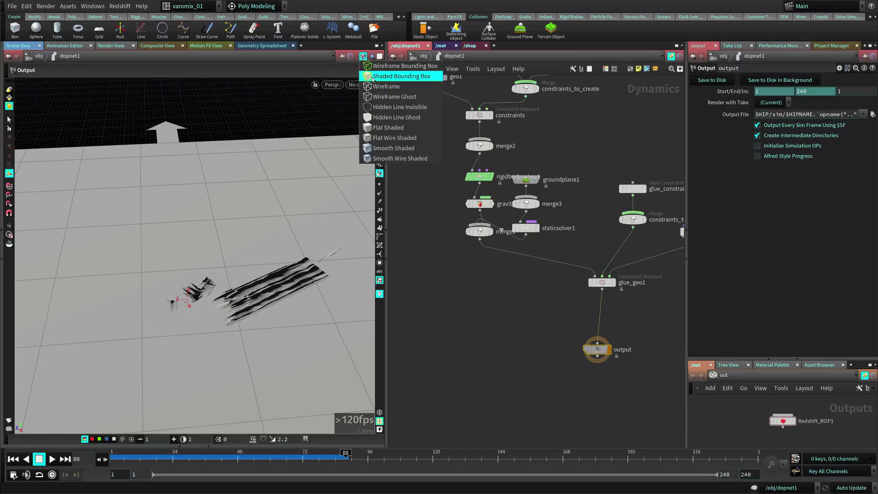
left_click(33, 37)
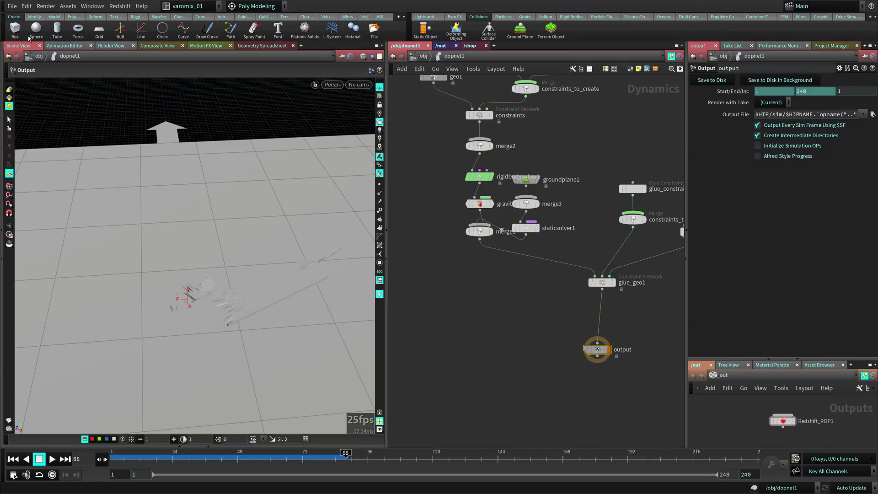
left_click(2, 31)
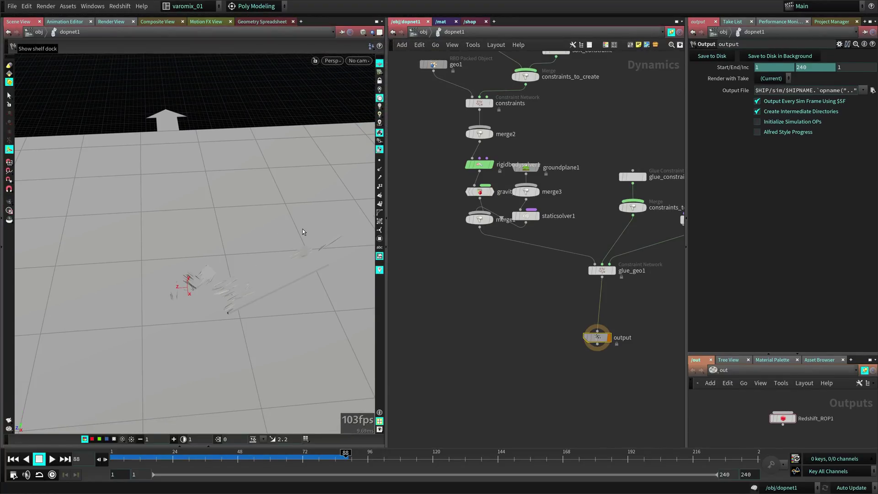
key("Up")
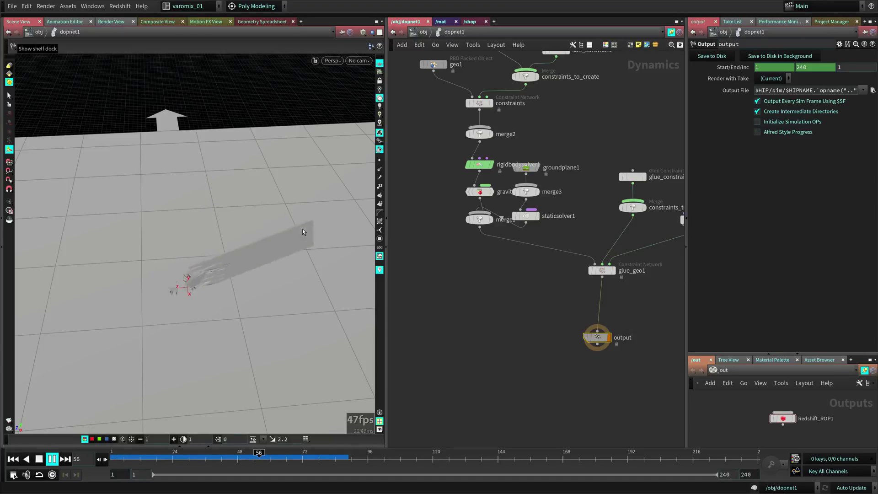
key("Up")
Try a strength of 100 on glue_constraint1 and replay the simulation.
middle_click_drag(549, 287, 488, 285)
left_click_drag(547, 141, 585, 177)
middle_click_drag(603, 144, 587, 184)
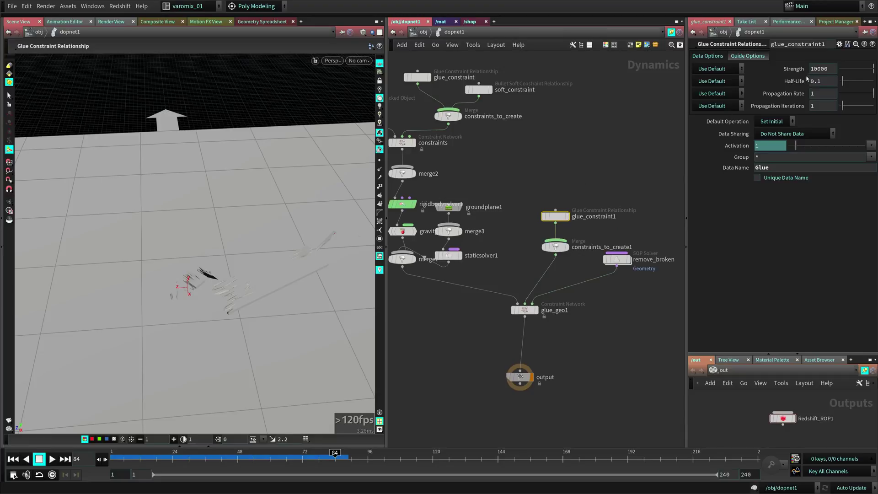
left_click(828, 68)
left_click(559, 164)
key("ctrl+Up")
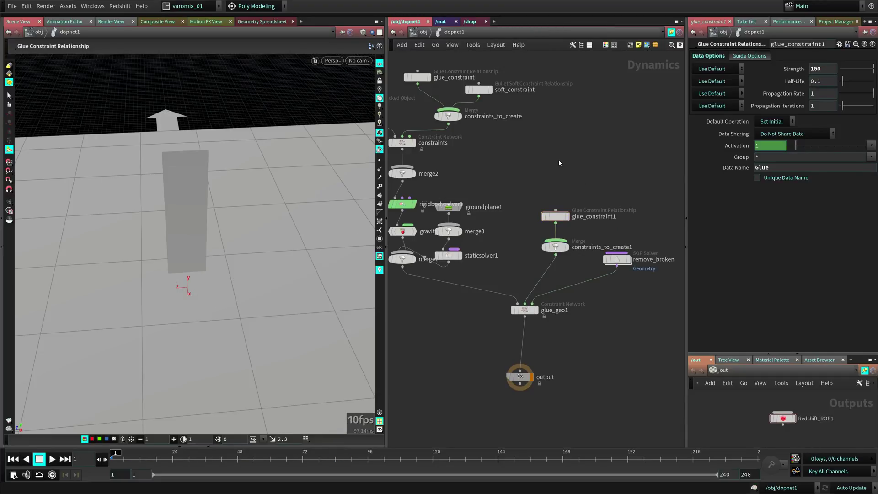
key("Up")
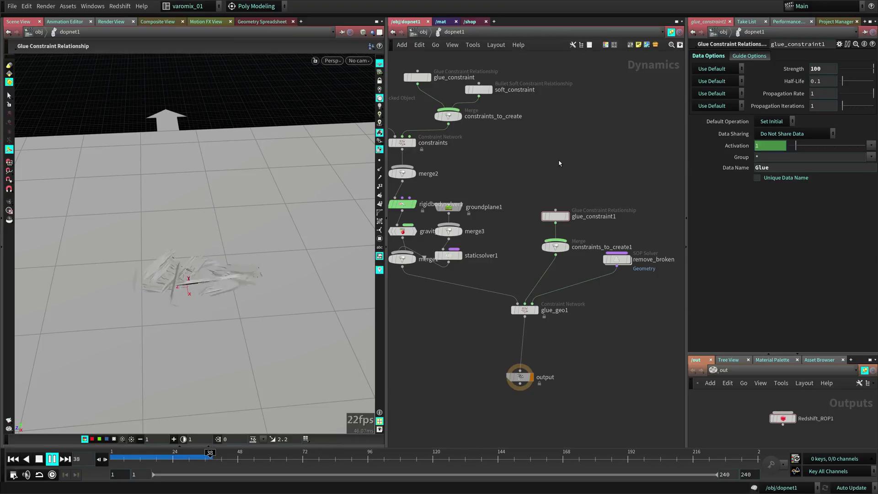
key("Up")
Set the strength of glue_constraint1 to 1000 and replay the fall from the first frame in a closer view.
left_click(831, 69)
type("0")
key("Return")
left_click_drag(275, 276, 290, 239, "alt")
scroll(293, 235, "up", 3)
key("ctrl+Up")
key("Up")
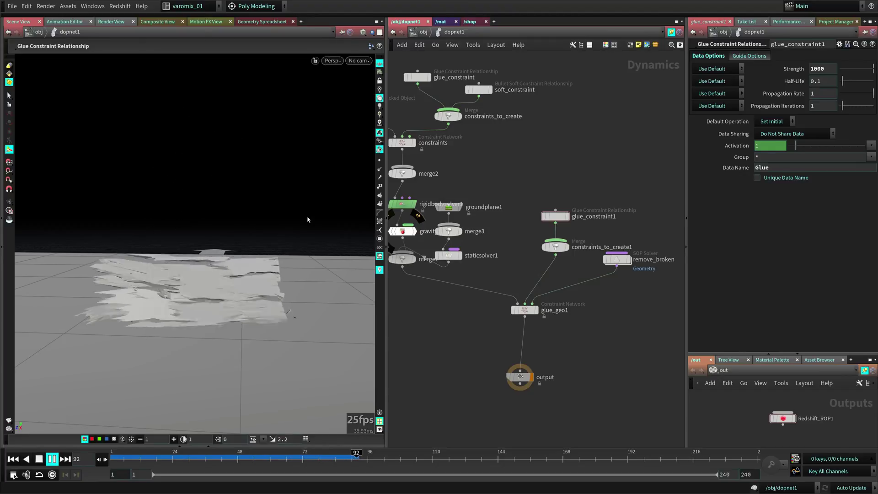
key("Up")
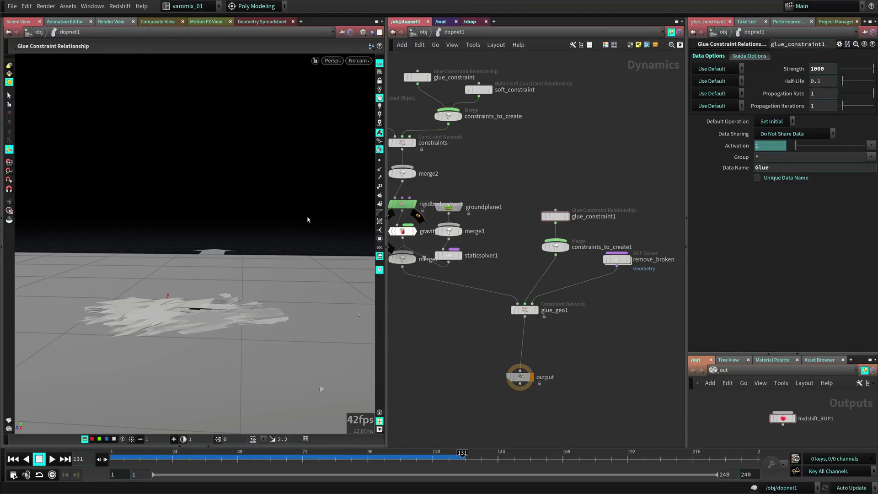
Lay out the dopnet1 nodes again and examine the glue_constraint relationship settings.
left_click_drag(211, 278, 229, 292, "alt")
middle_click_drag(526, 235, 572, 213)
middle_click_drag(461, 287, 447, 274)
key("l")
middle_click_drag(550, 177, 611, 226)
left_click_drag(646, 95, 515, 195)
left_click_drag(486, 124, 542, 167)
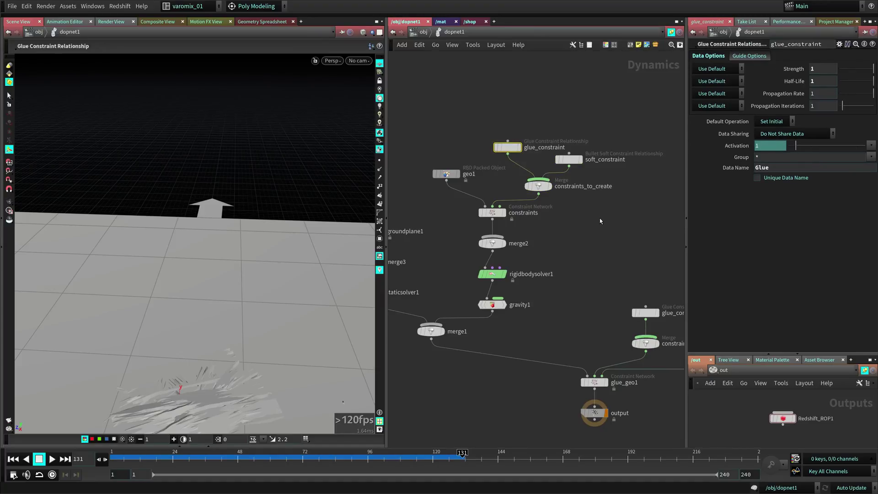
middle_click_drag(605, 235, 488, 178)
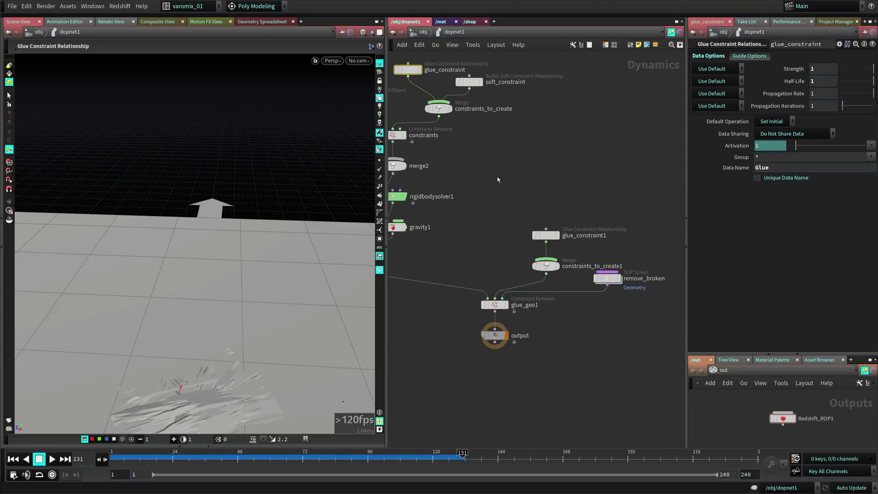
left_click(506, 218)
Return to the object level and turn off the display of geo1 and dopnet1.
key("u")
middle_click_drag(466, 167, 495, 224)
left_click_drag(513, 230, 527, 93)
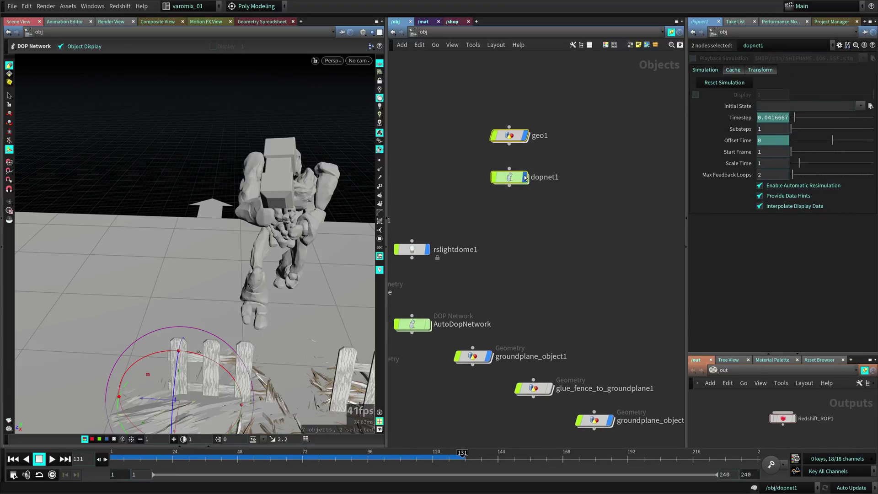
key("Delete")
key("l")
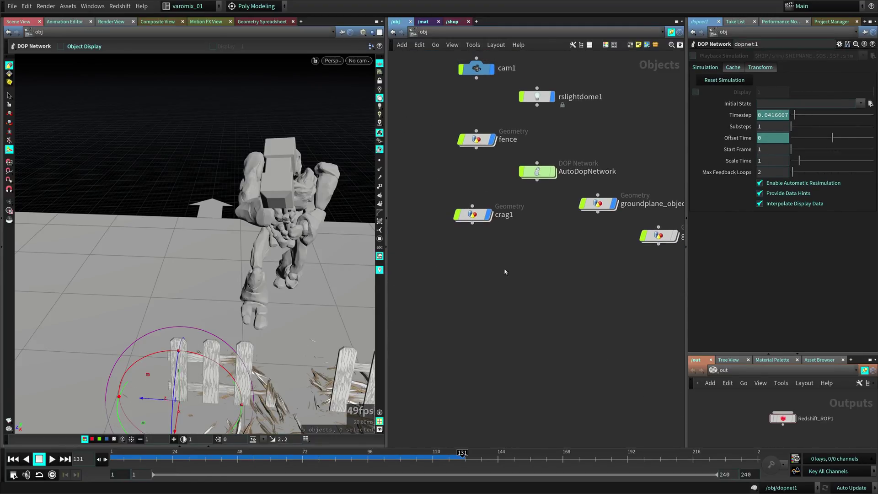
Open the fence network and inspect the geometry at uvproject1, then the single bevelled picket at polybevel1.
double_click(492, 191)
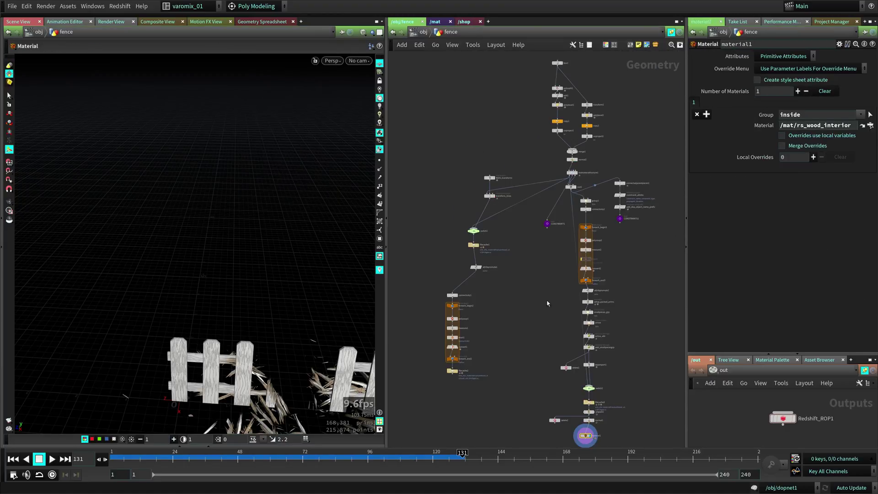
scroll(548, 307, "up", 6)
left_click(533, 162)
key("g")
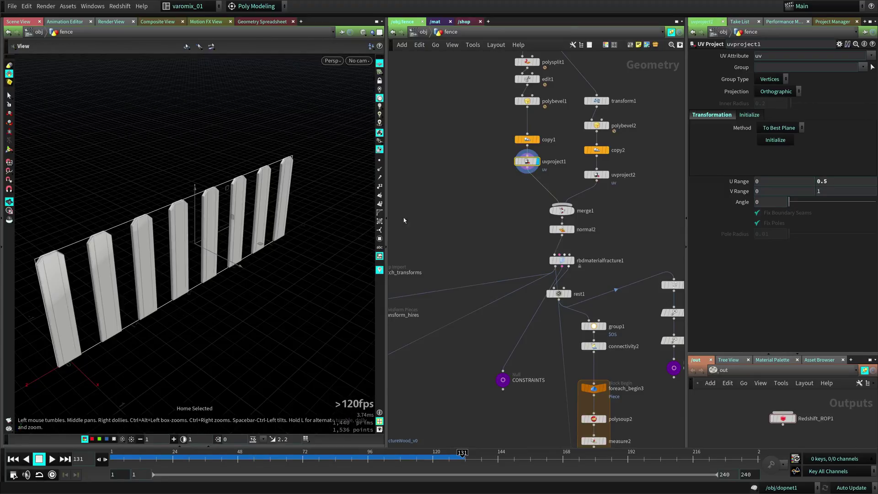
left_click(528, 101)
key("g")
right_click_drag(246, 229, 285, 215)
left_click_drag(285, 216, 256, 202)
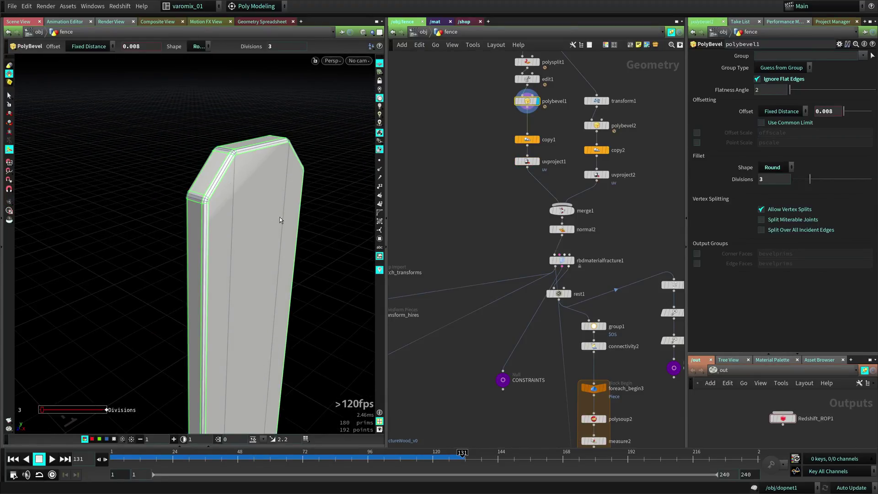
Display copy1 and examine the row of duplicated pickets.
left_click(537, 139)
right_click_drag(300, 229, 332, 228)
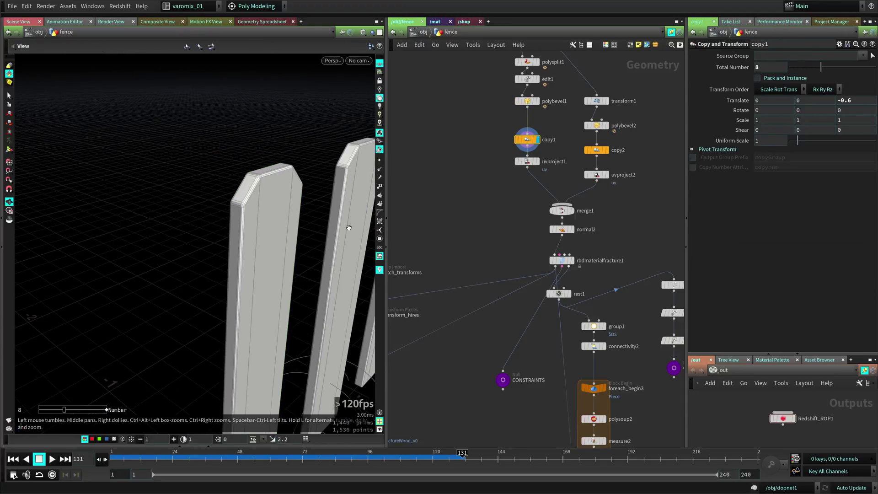
left_click_drag(332, 228, 231, 235)
right_click_drag(231, 235, 214, 253)
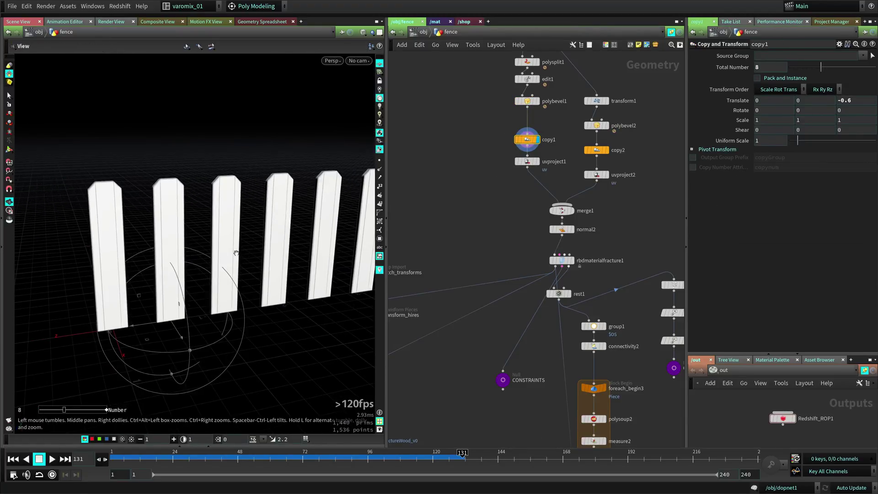
middle_click_drag(214, 253, 152, 258)
middle_click_drag(572, 139, 469, 187)
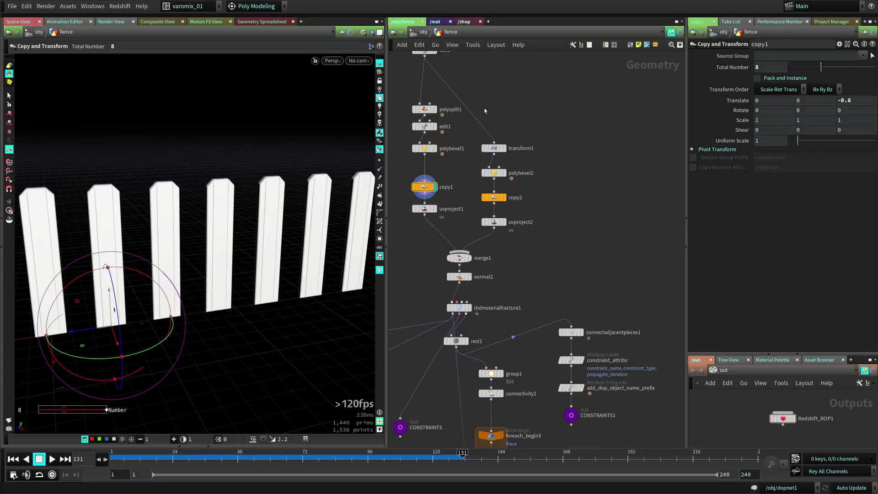
Display transform1, polybevel2 and copy2 in turn to review the rails, ending with the merged fence at merge1.
left_click(507, 148)
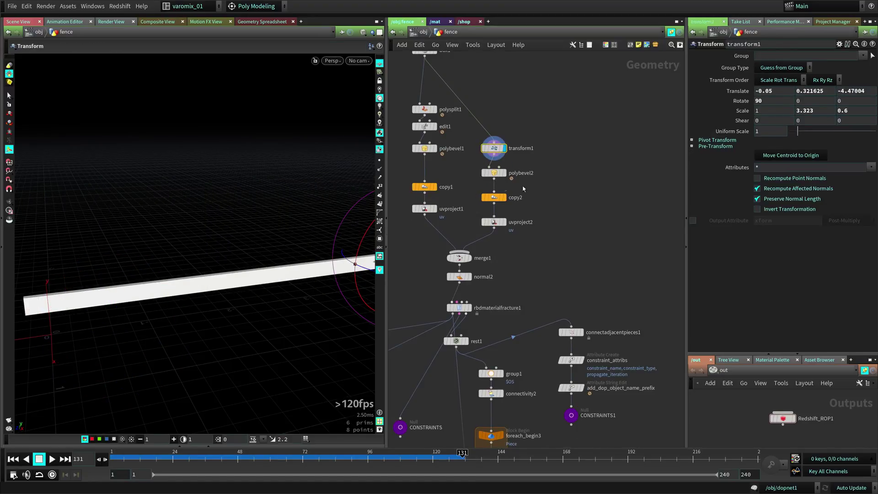
left_click(495, 172)
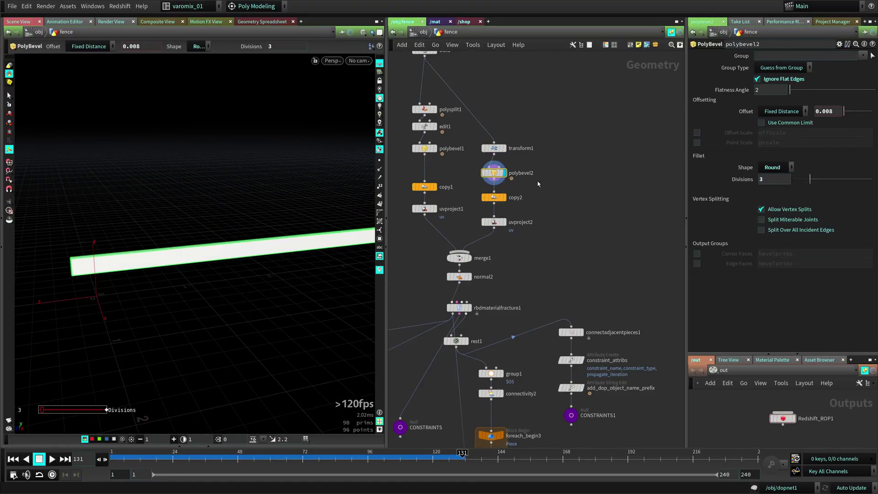
left_click(506, 205)
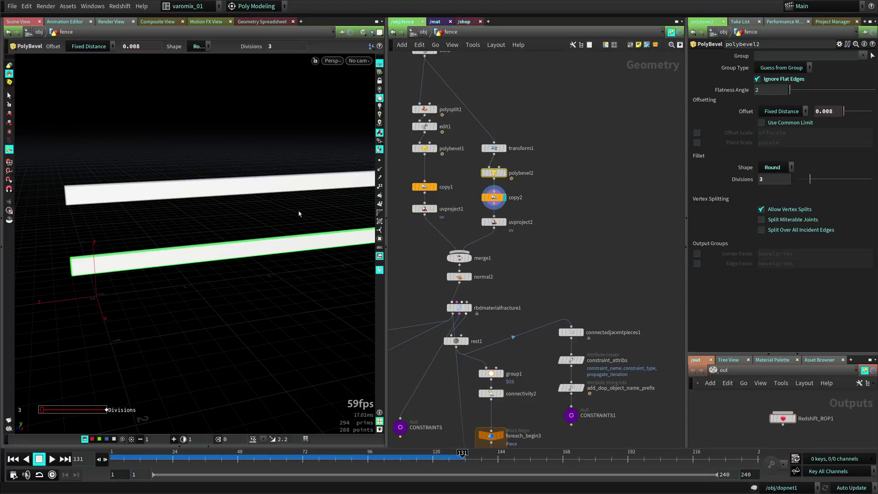
left_click(469, 265)
left_click_drag(236, 280, 206, 241, "alt")
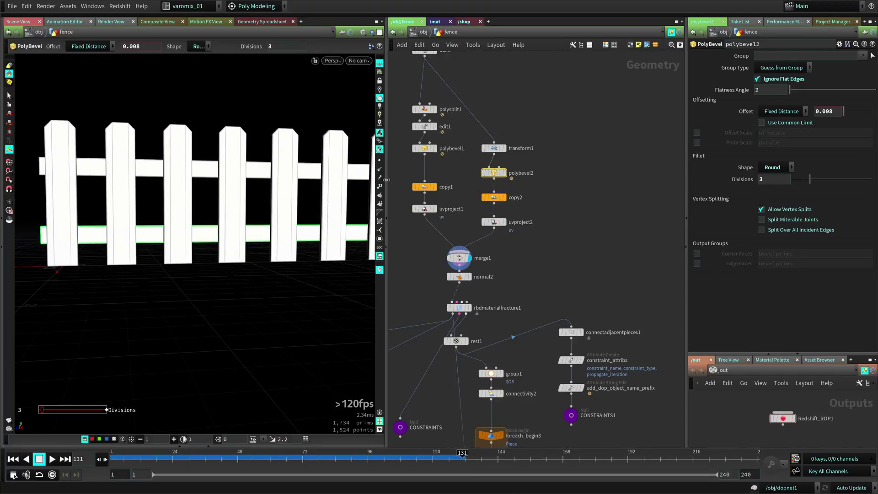
Display the fence at normal2, followed by the fractured result at rbdmaterialfracture1.
middle_click_drag(579, 235, 639, 159)
left_click(529, 201)
left_click(518, 202)
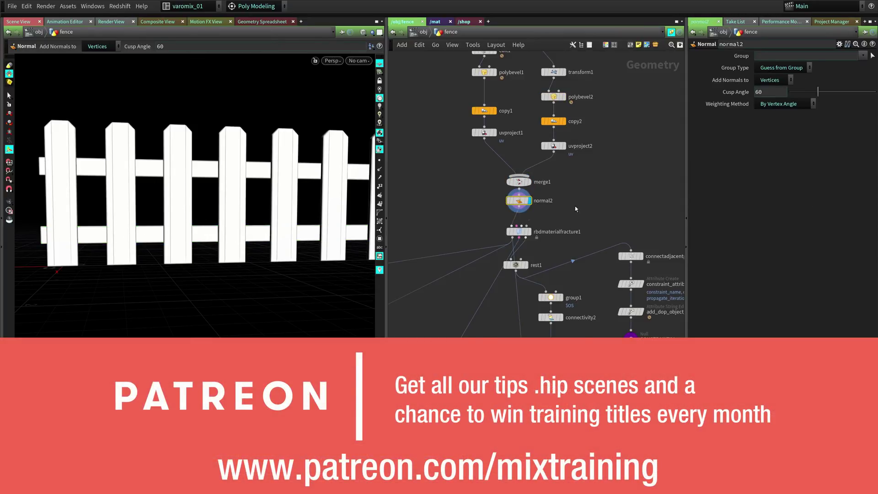
middle_click_drag(533, 236, 564, 159)
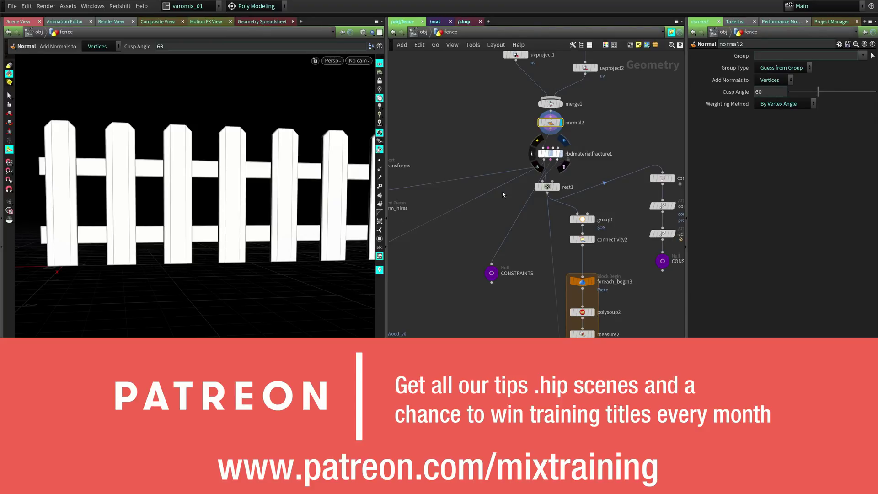
left_click(550, 153)
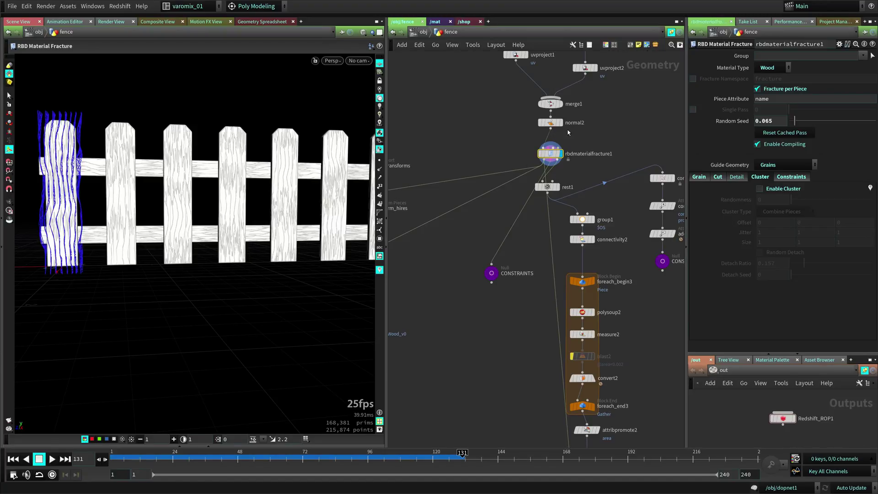
Examine the wood grain cuts on the fractured pickets and rails from the front and back of the fence.
key("Escape")
left_click_drag(117, 291, 170, 304)
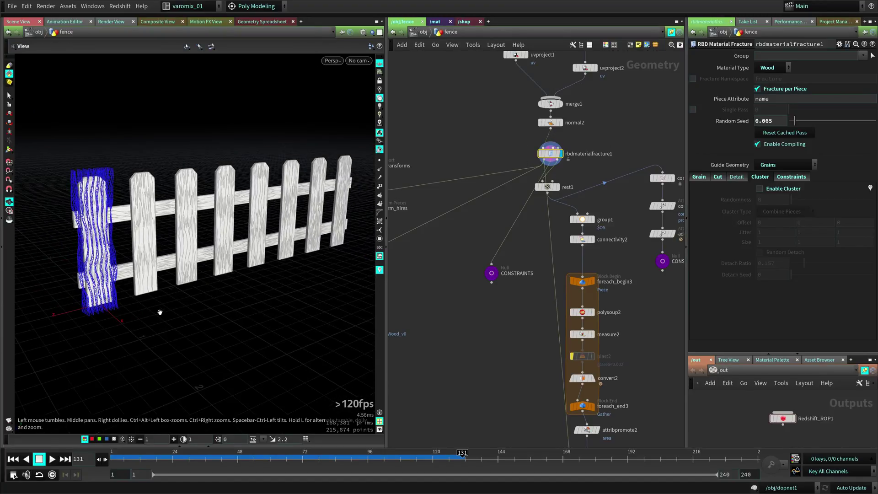
key("Return")
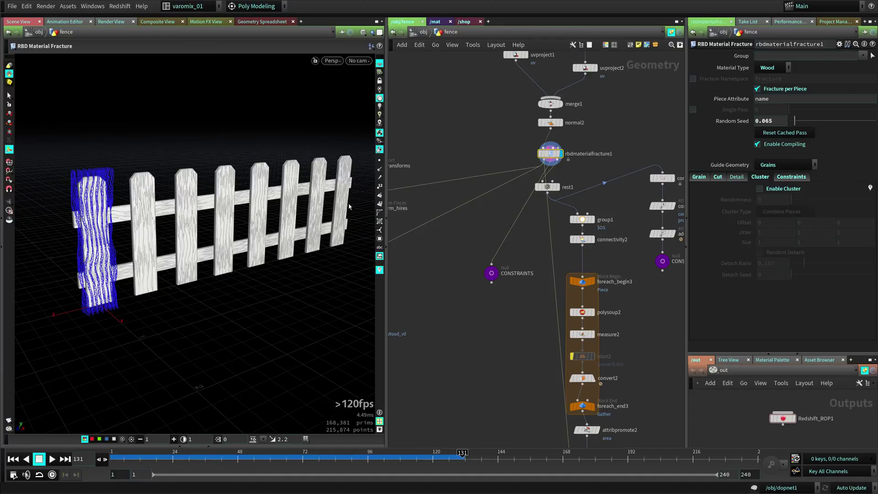
left_click_drag(190, 286, 204, 262, "alt")
right_click_drag(204, 263, 212, 278, "alt")
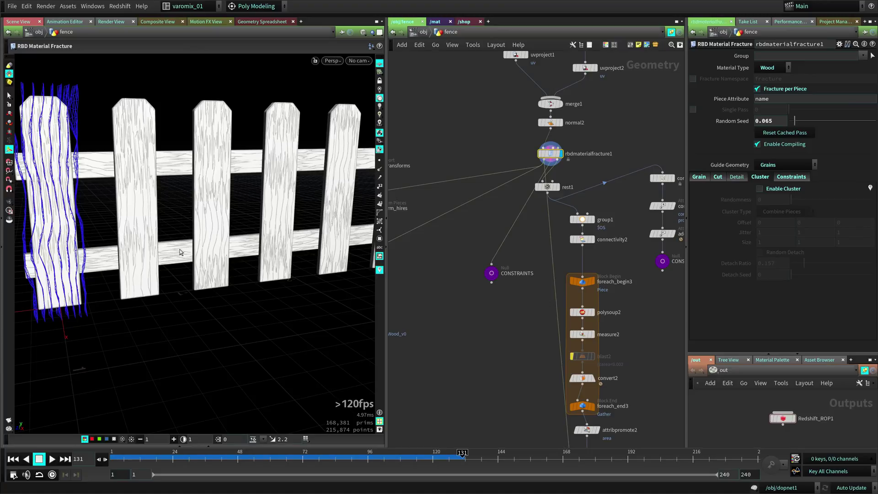
scroll(233, 248, "down", 2)
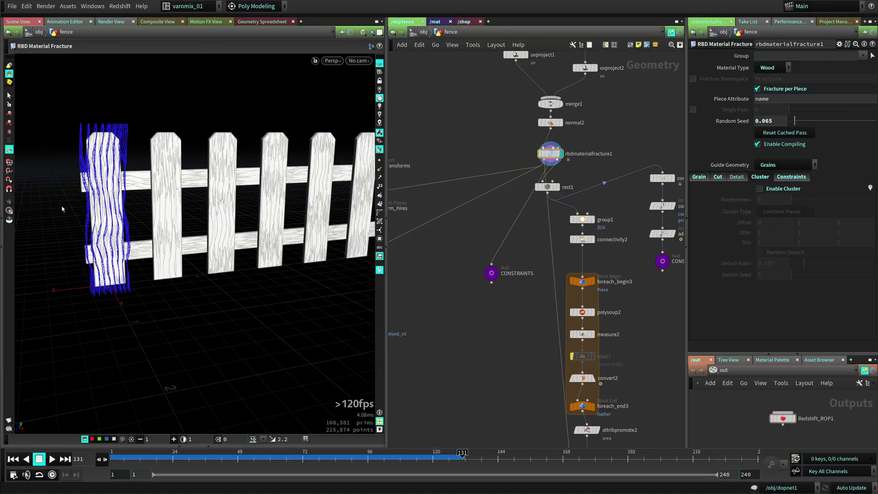
scroll(70, 203, "down", 3)
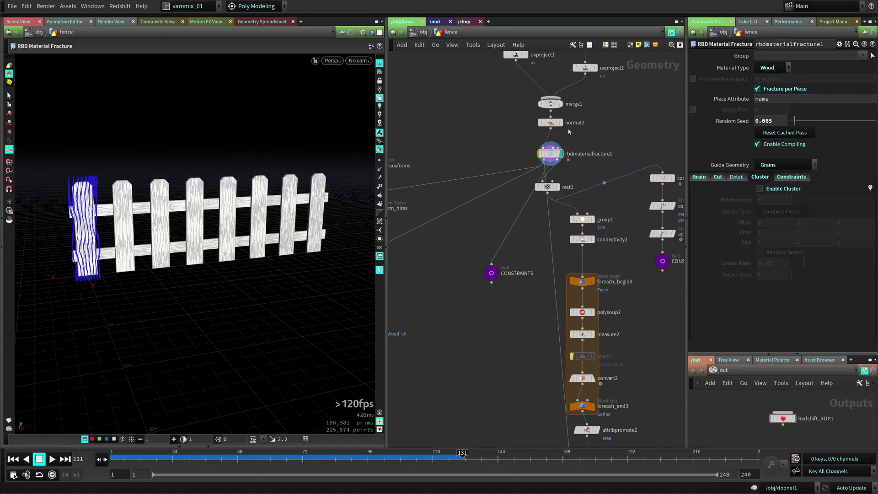
right_click_drag(146, 259, 83, 286, "alt")
middle_click_drag(83, 285, 148, 312, "alt")
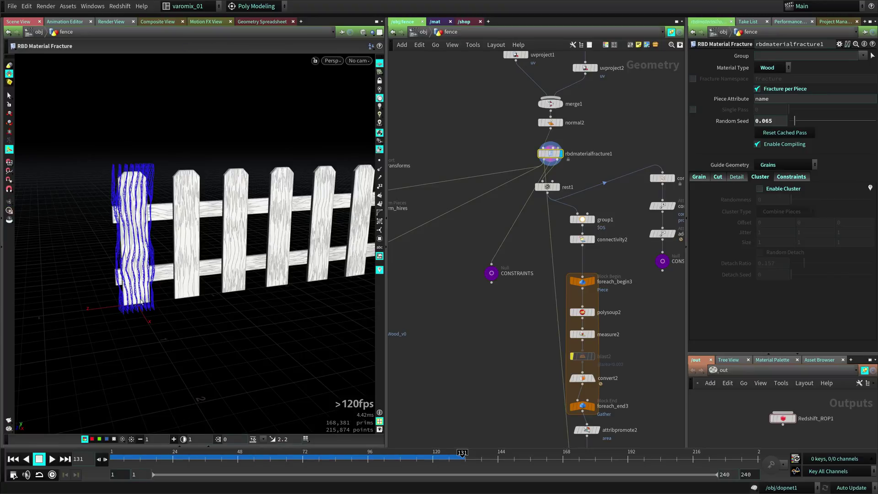
left_click_drag(135, 270, 206, 249)
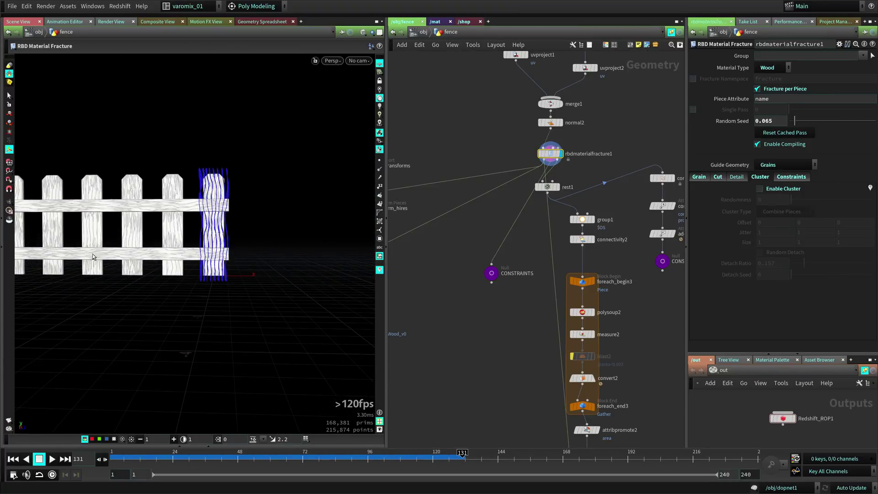
middle_click_drag(178, 250, 248, 263, "alt")
right_click_drag(247, 262, 192, 198, "alt")
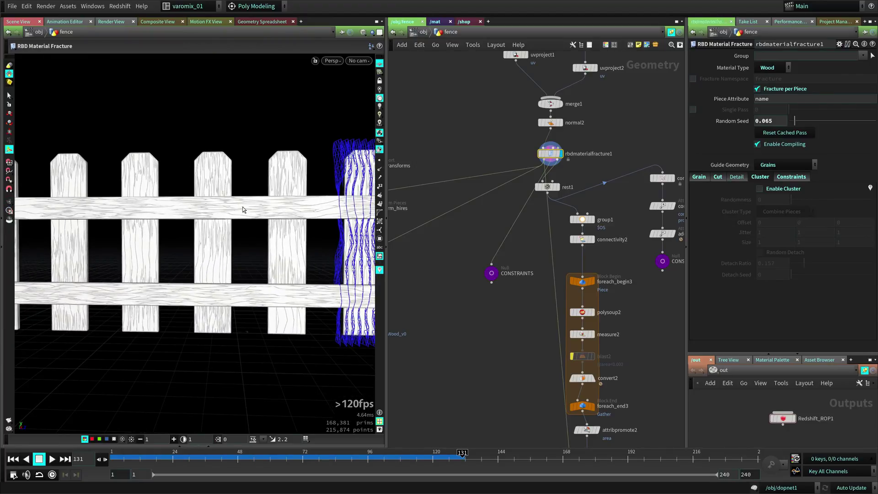
left_click_drag(280, 207, 235, 225)
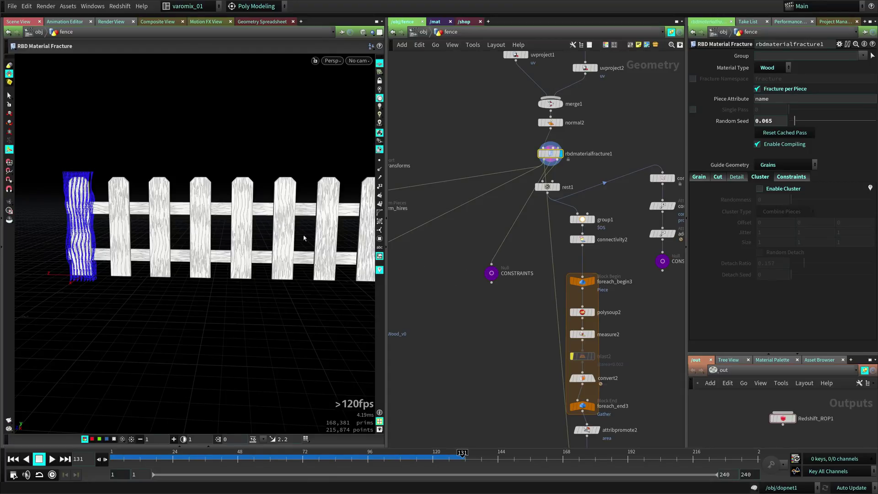
Display the cached simulation at filecache3 and scrub the timeline from the start to frame 79.
middle_click_drag(471, 330, 475, 230)
middle_click_drag(494, 352, 482, 275)
middle_click_drag(467, 329, 461, 238)
middle_click_drag(449, 301, 460, 180)
middle_click_drag(455, 259, 437, 218)
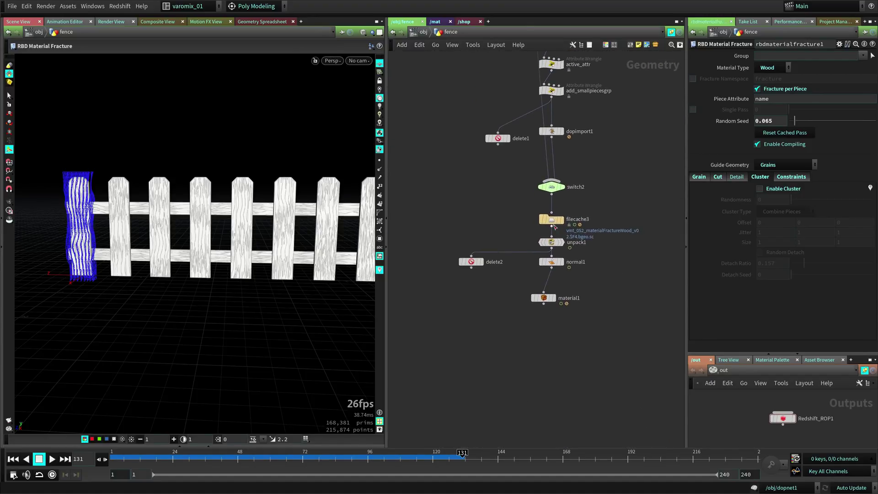
left_click(560, 221)
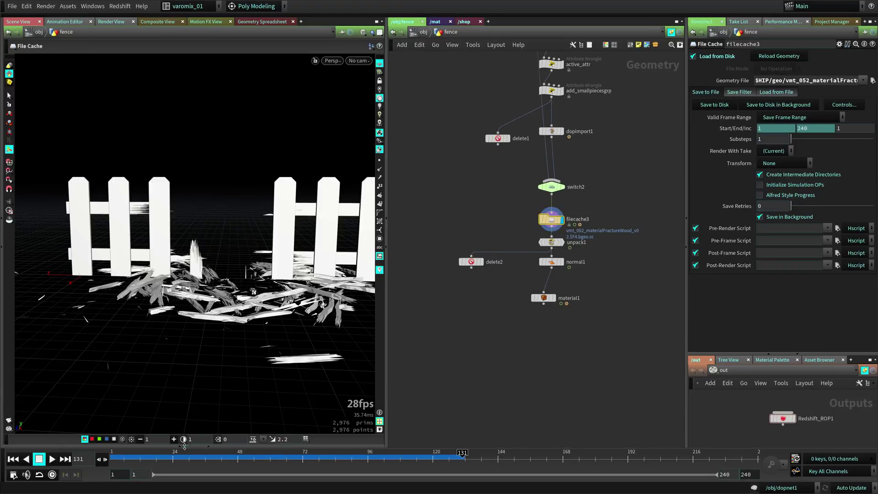
left_click_drag(112, 454, 321, 461)
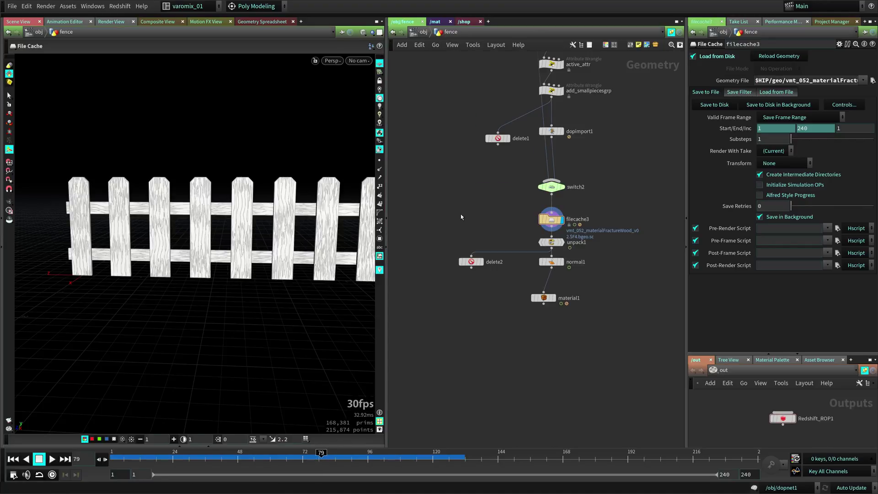
Inspect the network inside the crag1 object and bring back the shelves with the Collisions tools.
key("u")
double_click(492, 268)
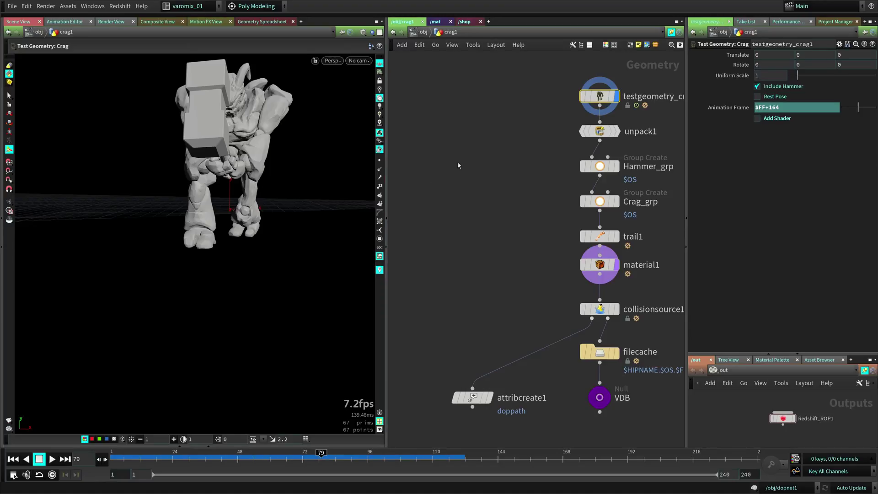
key("u")
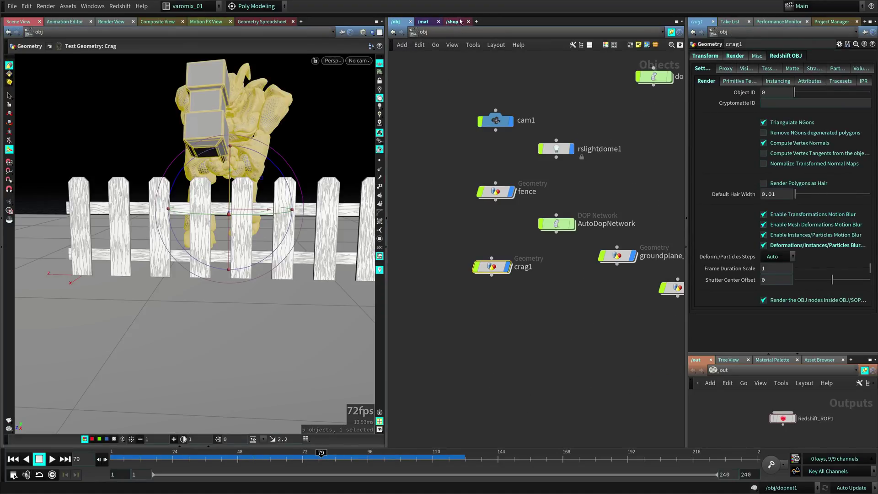
left_click_drag(433, 176, 503, 229)
left_click(494, 276)
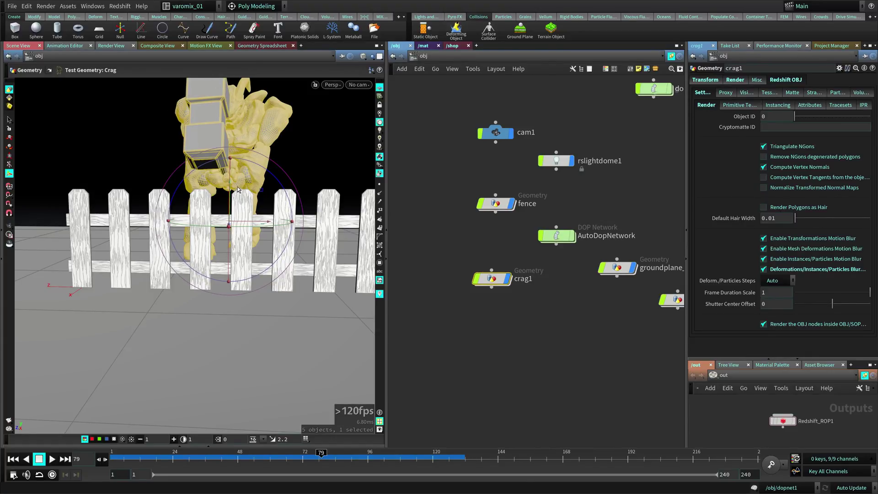
double_click(494, 278)
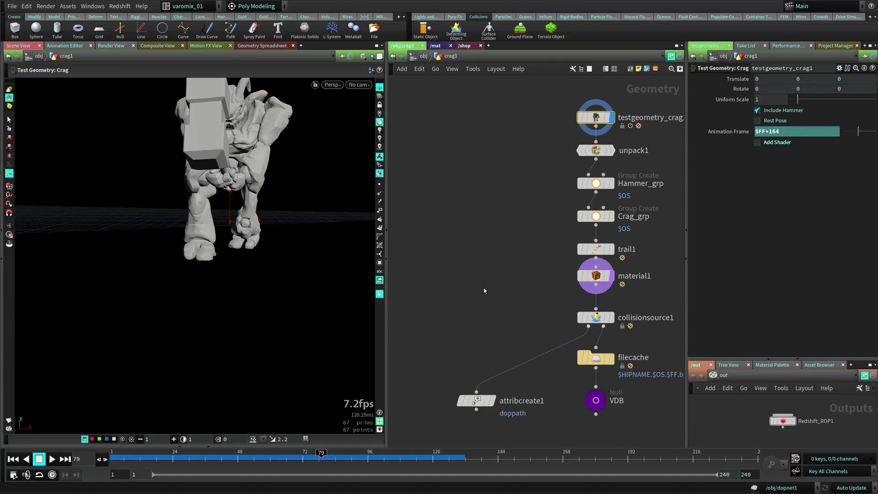
key("u")
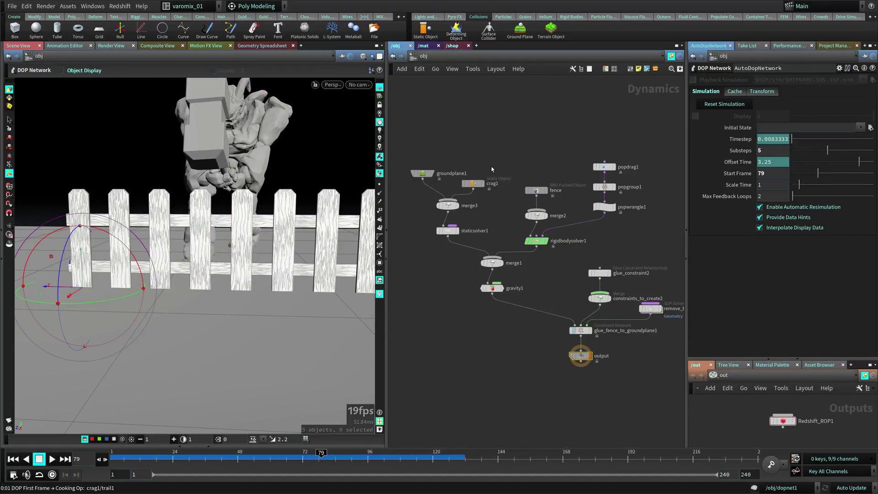
In AutoDopNetwork, display the crag1 static object, turn off Display Geometry and enable its Collision Guide.
left_click(475, 184)
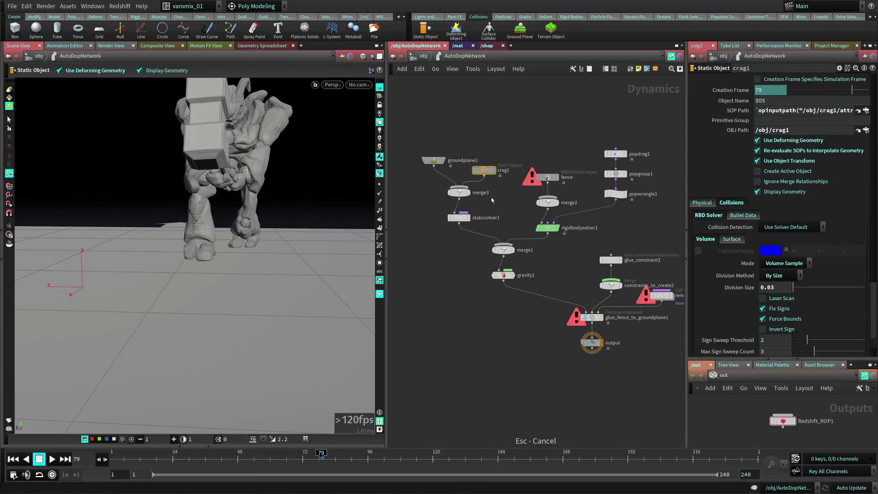
left_click(494, 171)
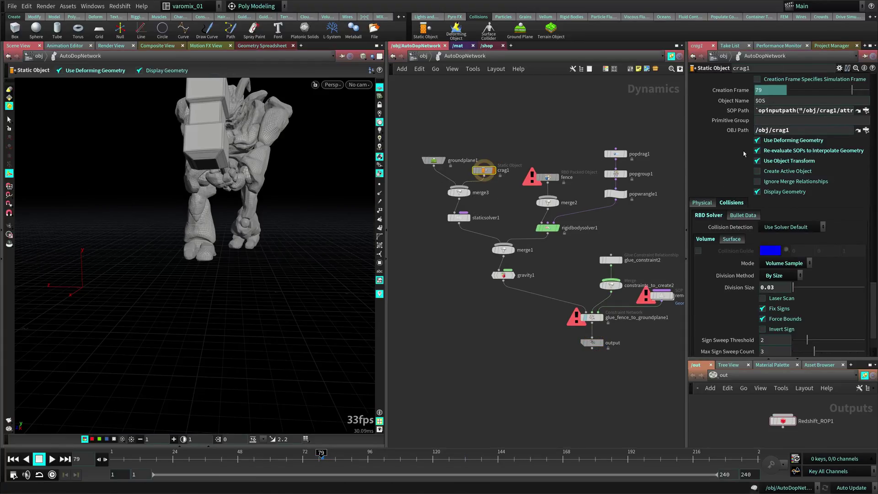
left_click(758, 193)
left_click(698, 251)
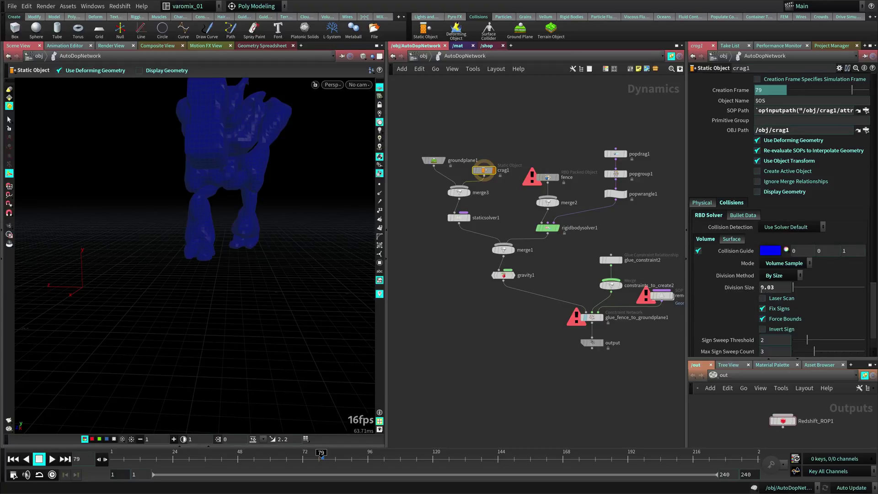
Examine the blue collision guide of the whole Crag character, including the hammer, from the side.
left_click_drag(192, 218, 270, 208, "alt")
middle_click_drag(270, 208, 220, 263, "alt")
right_click_drag(219, 263, 362, 148, "alt")
scroll(230, 235, "down", 5)
left_click_drag(241, 206, 264, 218, "alt")
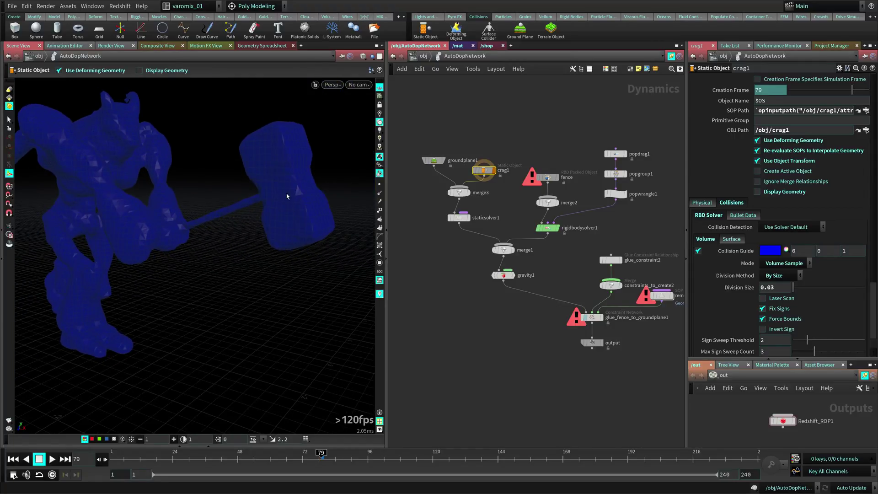
Display the simulation at the output node and collapse the shelves.
middle_click_drag(595, 337, 561, 301)
mouse_move(558, 310)
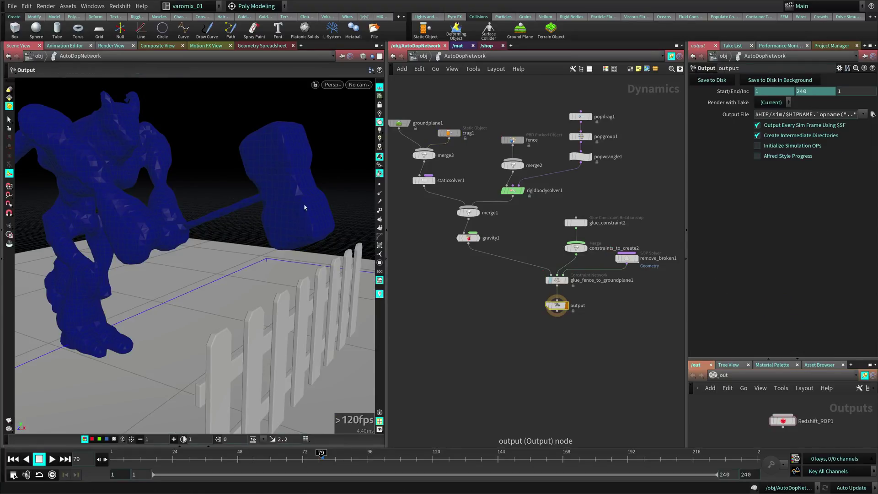
left_click(6, 37)
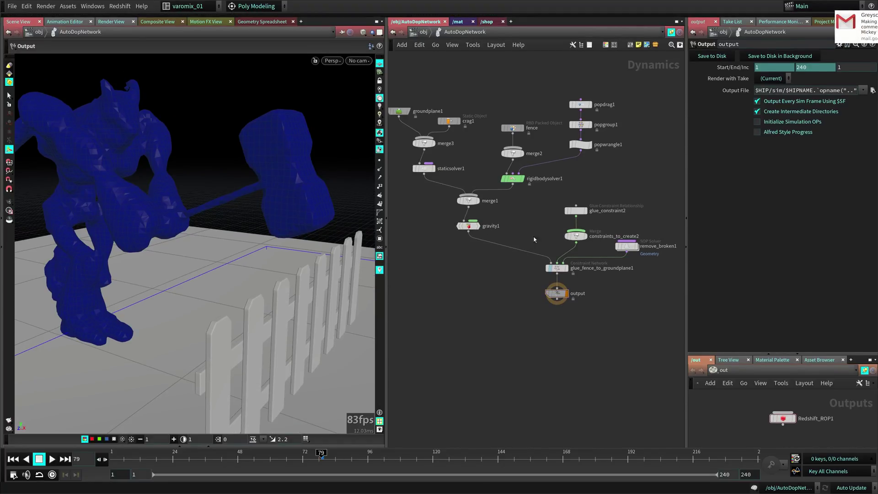
Inspect the glue_constraint2 settings and view the fence and Crag's collision guide from the opposite side.
left_click(576, 210)
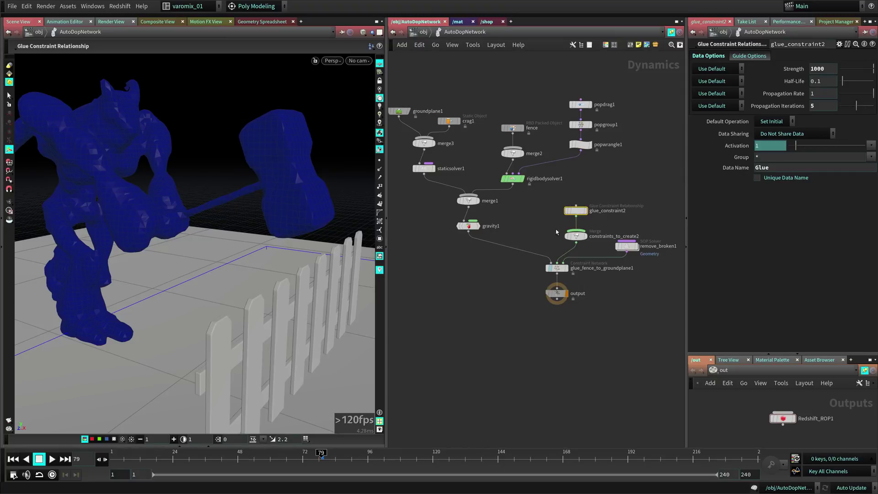
left_click(476, 294)
left_click_drag(290, 299, 276, 266, "alt")
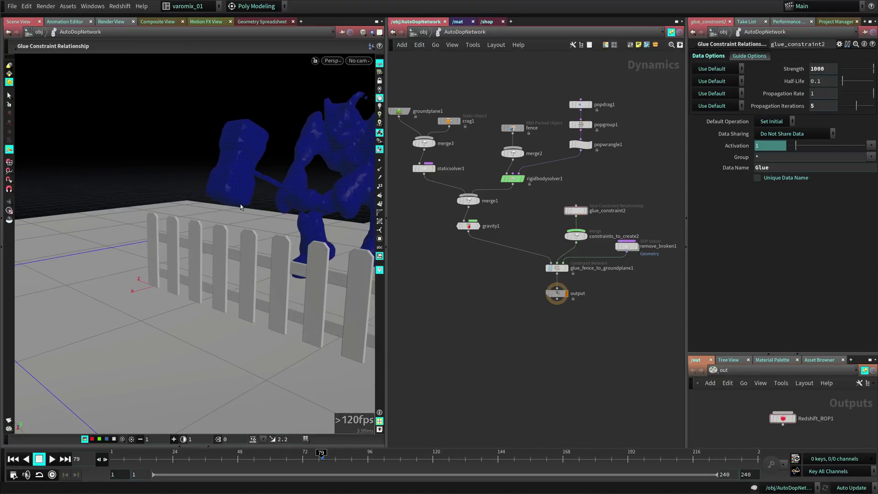
Return to the object level and place the crag1 node closer below the fence node.
key("u")
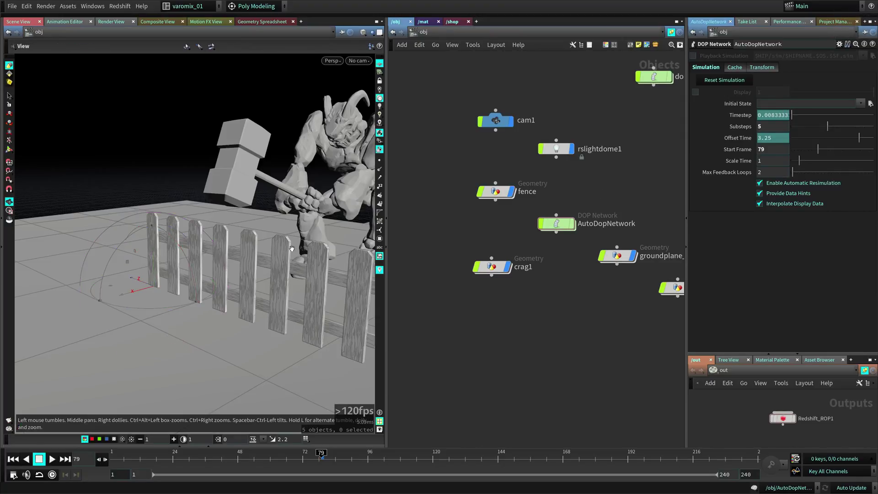
left_click_drag(235, 256, 282, 263, "alt")
key("Return")
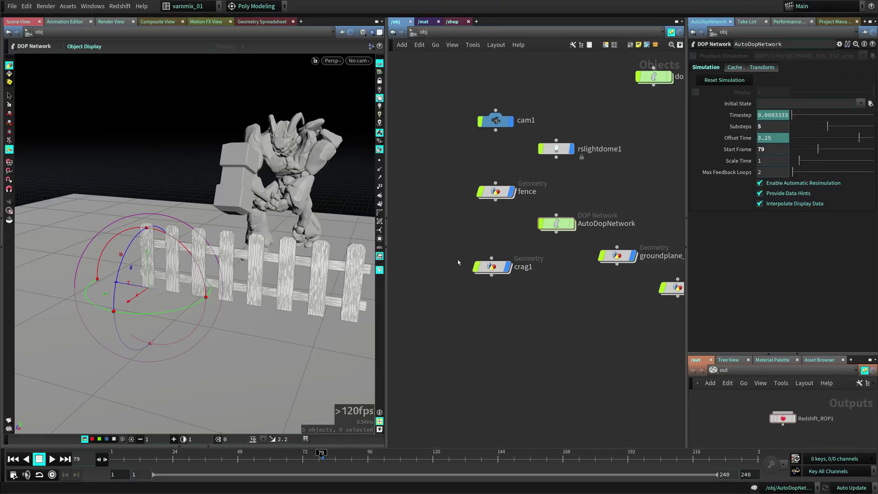
left_click_drag(492, 267, 488, 247)
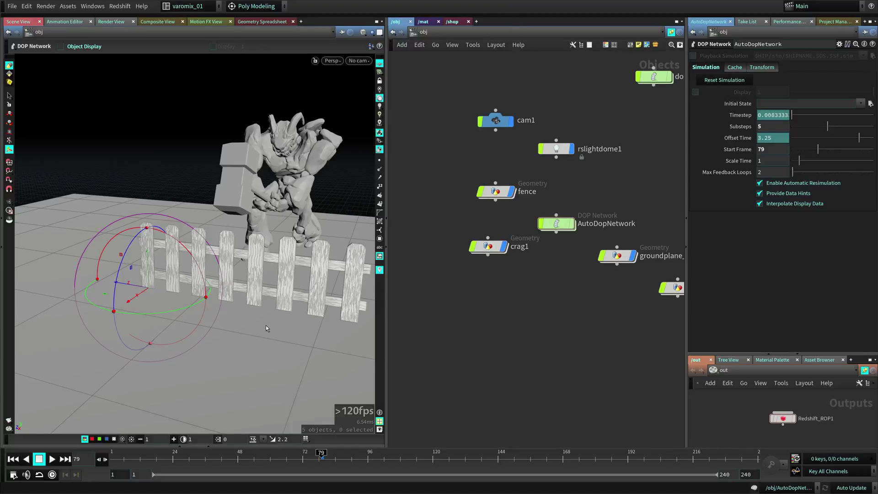
Bring back the shelves, check the fence object's settings and reopen AutoDopNetwork.
left_click(513, 13)
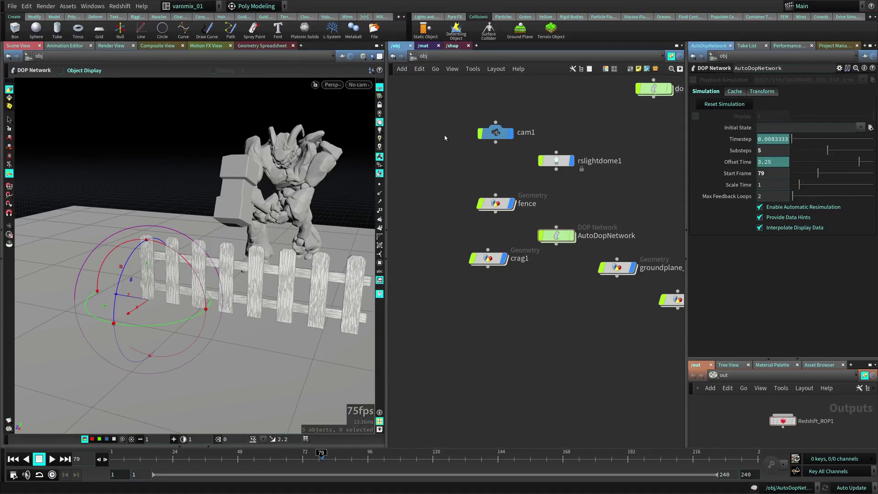
left_click(496, 203)
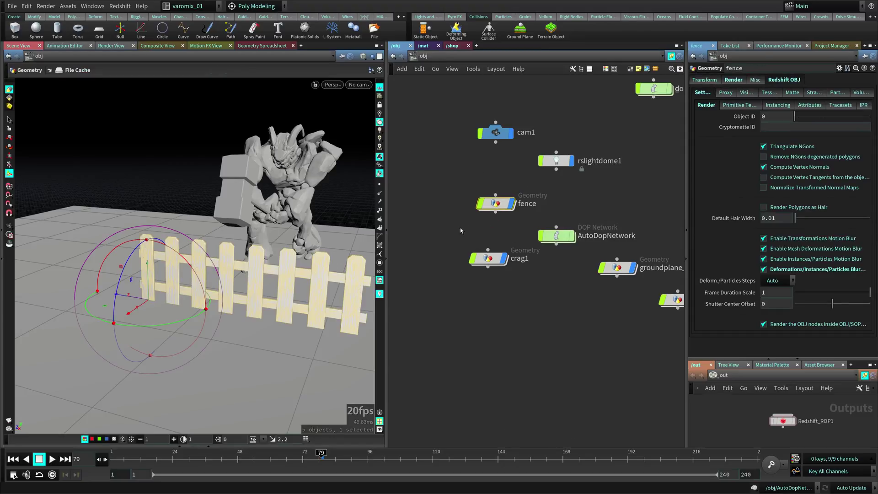
left_click(559, 236)
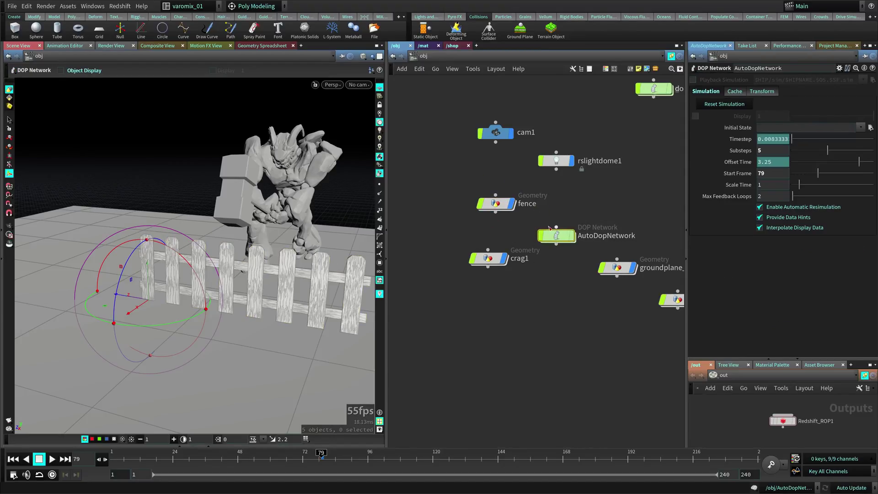
double_click(559, 235)
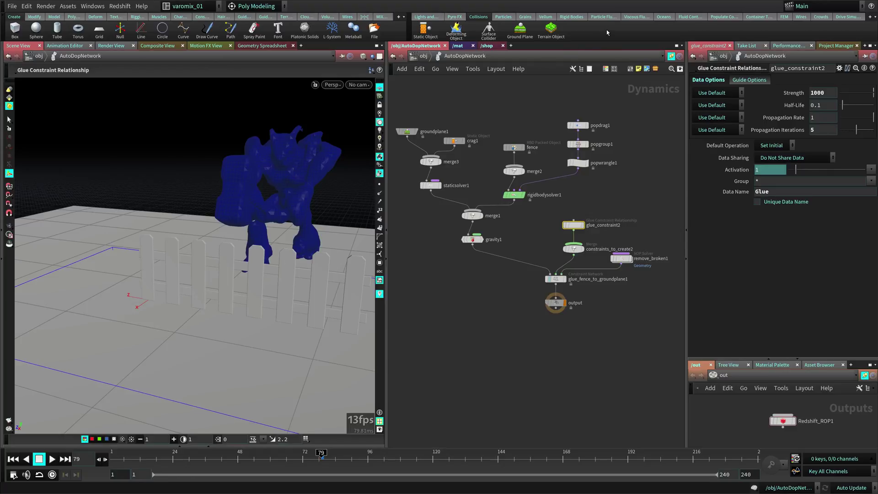
Show the Rigid Bodies shelf tools and review the fence, groundplane1 and glue_constraint2 settings.
left_click(848, 17)
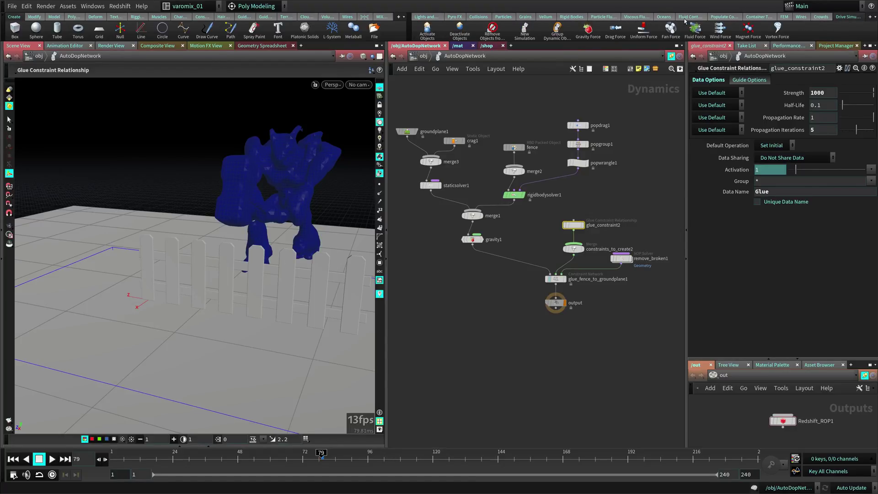
left_click(570, 17)
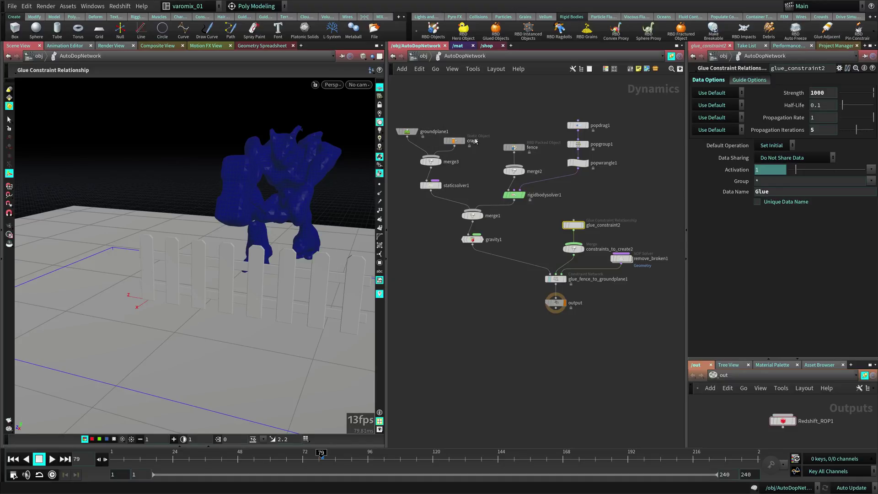
left_click_drag(500, 123, 521, 153)
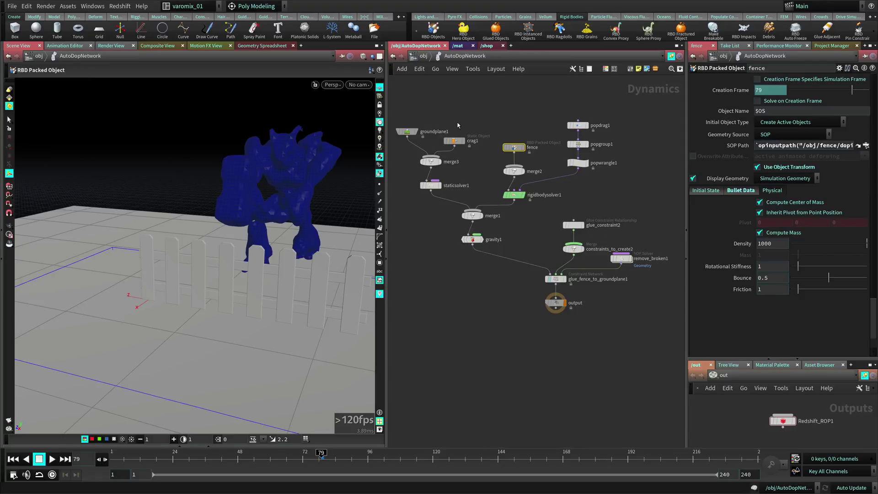
left_click(407, 131)
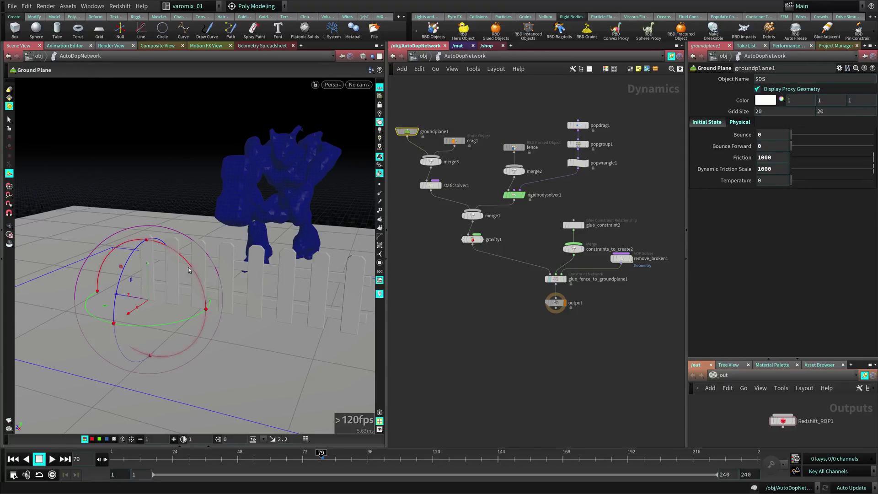
left_click_drag(605, 204, 567, 230)
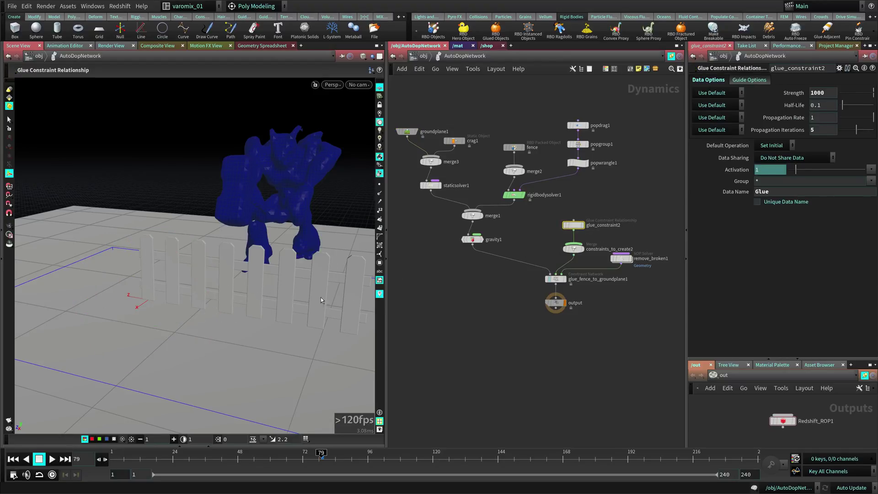
Return to the object level and open the fence object's network around the group and wrangle nodes.
left_click(478, 292)
key("u")
left_click_drag(489, 261, 498, 259)
left_click(497, 258)
middle_click_drag(482, 313, 474, 265)
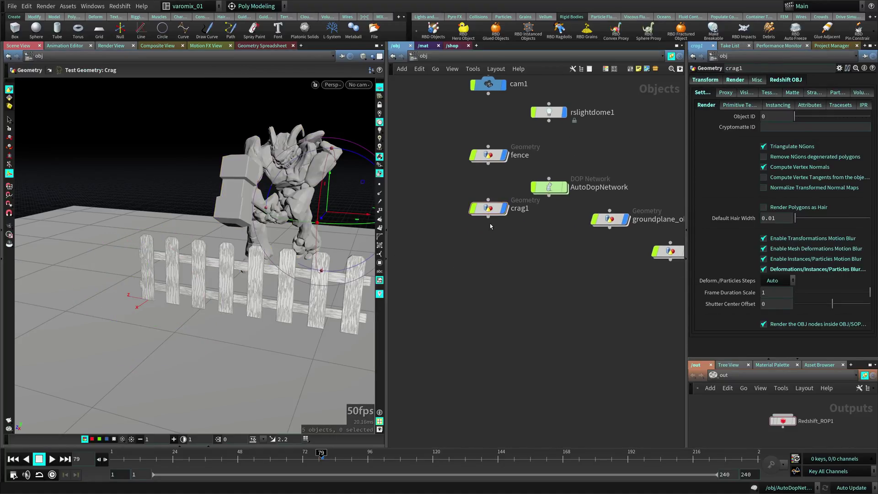
double_click(491, 155)
middle_click_drag(462, 171, 437, 263)
scroll(457, 233, "up", 5)
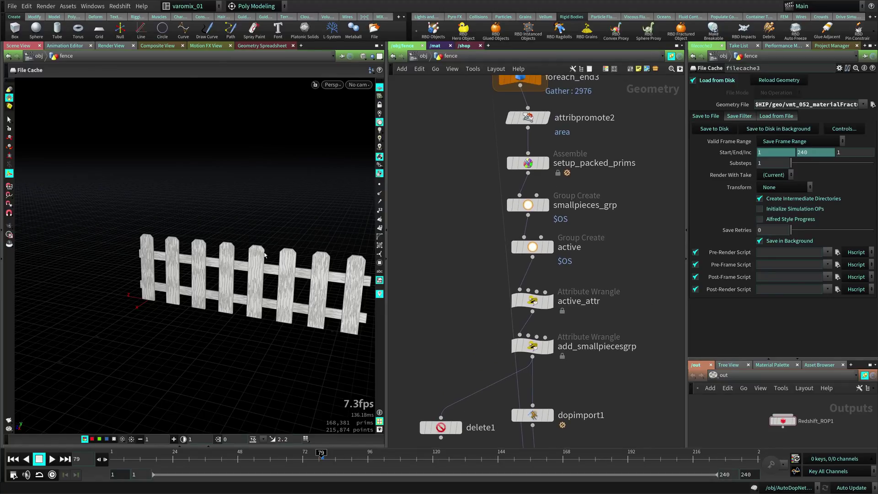
Display smallpieces_grp and the active Group Create node in turn, examining the active group's bounding box around the fence pickets.
right_click_drag(256, 254, 223, 254, "alt")
left_click_drag(223, 254, 200, 233, "alt")
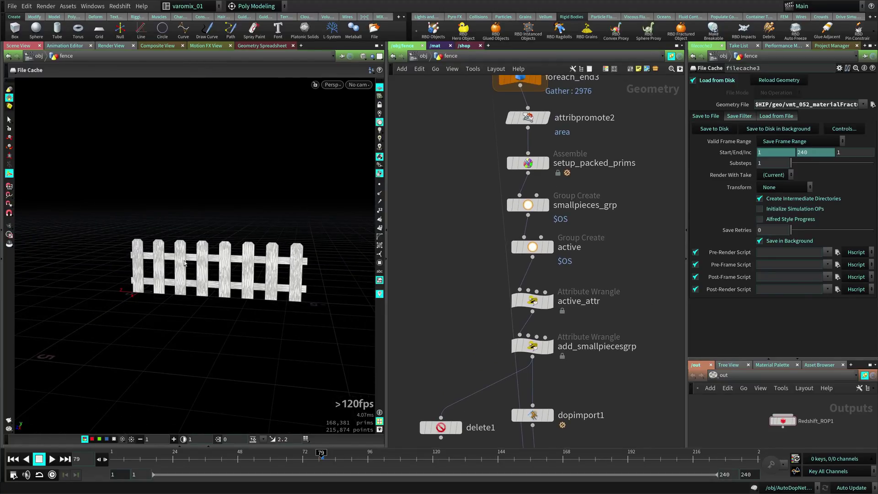
left_click(545, 204)
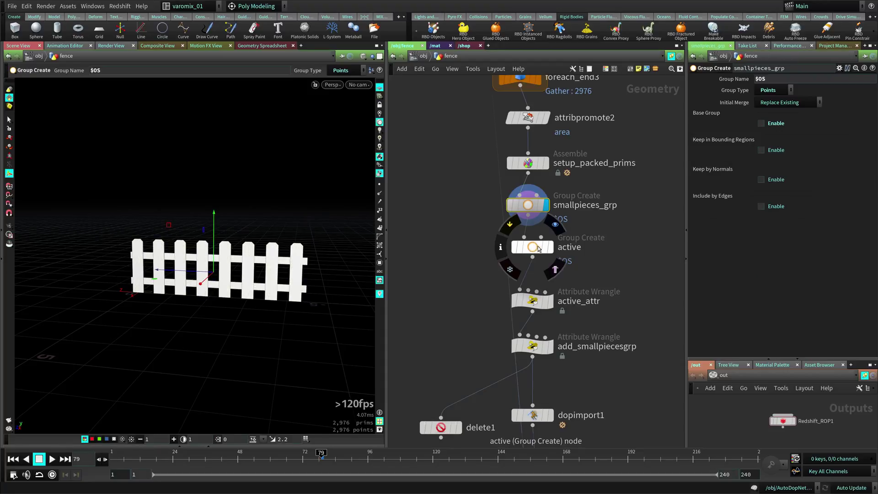
mouse_move(530, 206)
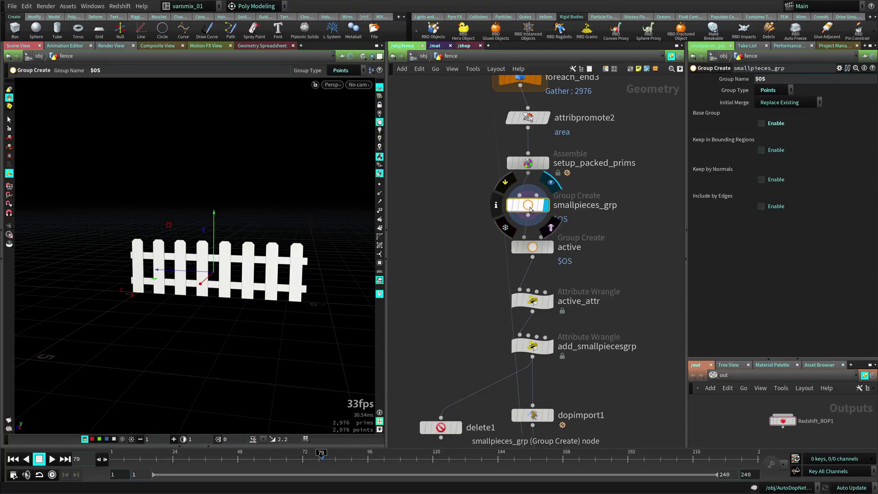
left_click(550, 247)
left_click(533, 250)
left_click_drag(208, 282, 278, 274, "alt")
left_click_drag(203, 223, 294, 252, "alt")
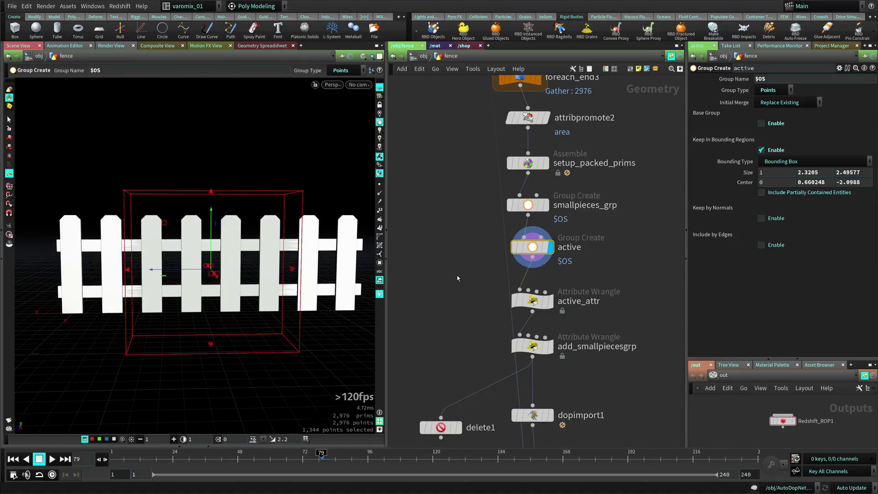
Inspect the active_attr wrangle, highlighting the i@active attribute in its expression.
middle_click_drag(485, 304, 473, 208)
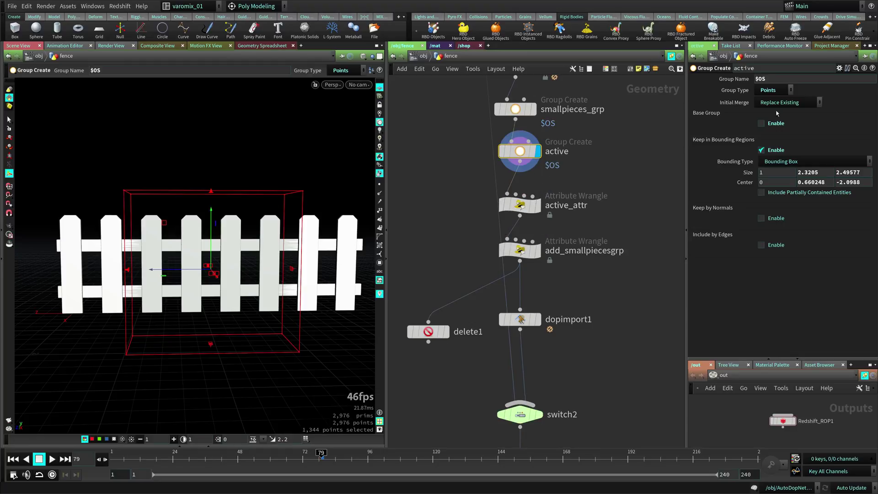
left_click(527, 210)
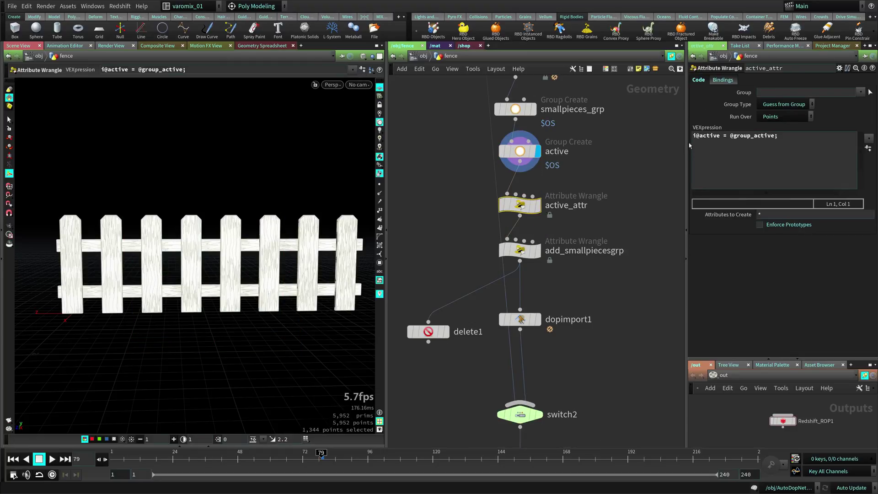
left_click_drag(724, 136, 692, 137)
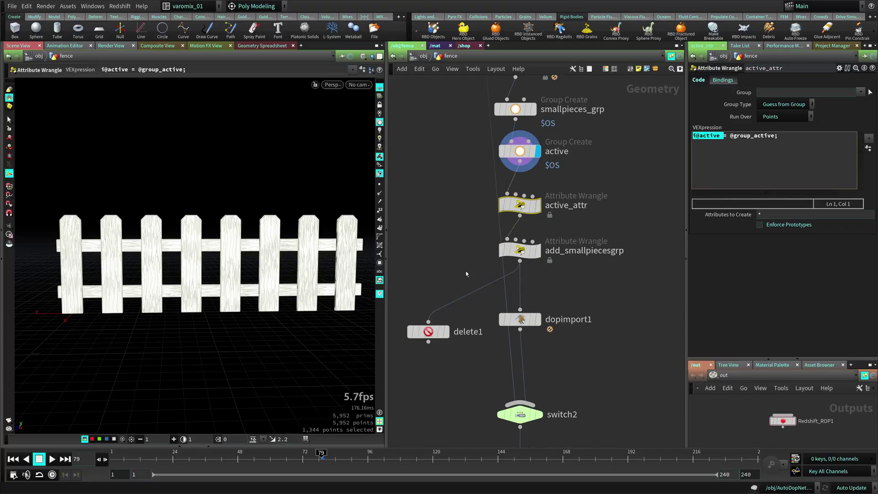
Set the display flag to filecache3 further down the fence network.
middle_click_drag(446, 348, 454, 282)
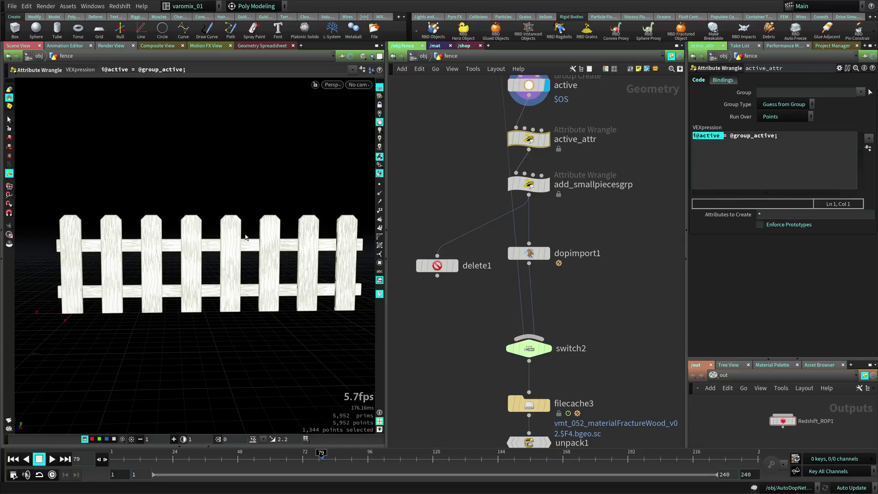
middle_click_drag(442, 317, 451, 203)
middle_click_drag(468, 292, 475, 211)
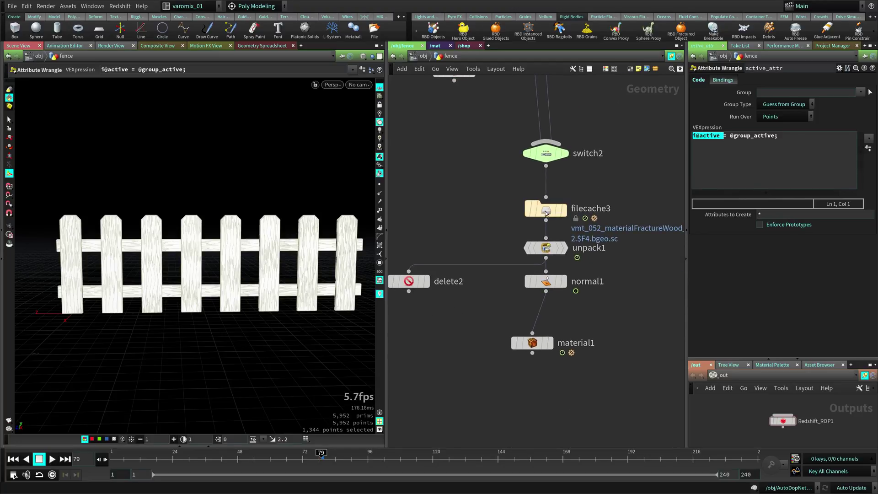
left_click(564, 209)
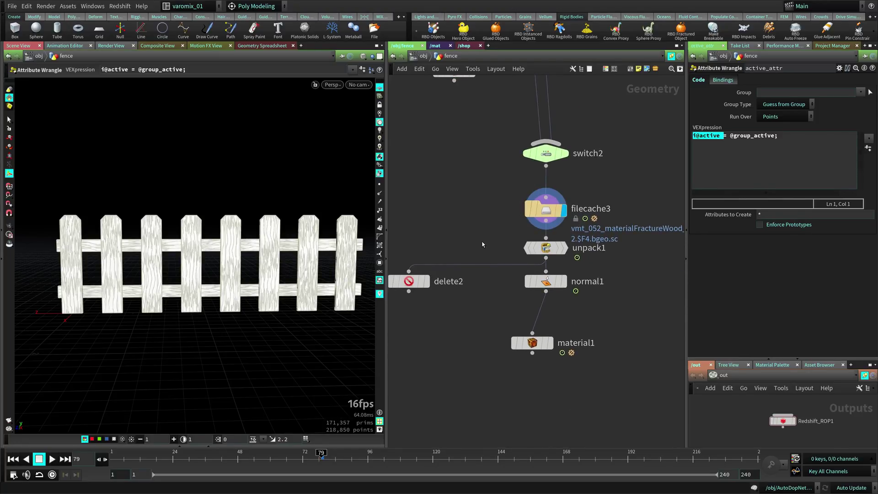
In AutoDopNetwork, turn Display Geometry back on for the crag1 static object and disable its Collision Guide.
key("u")
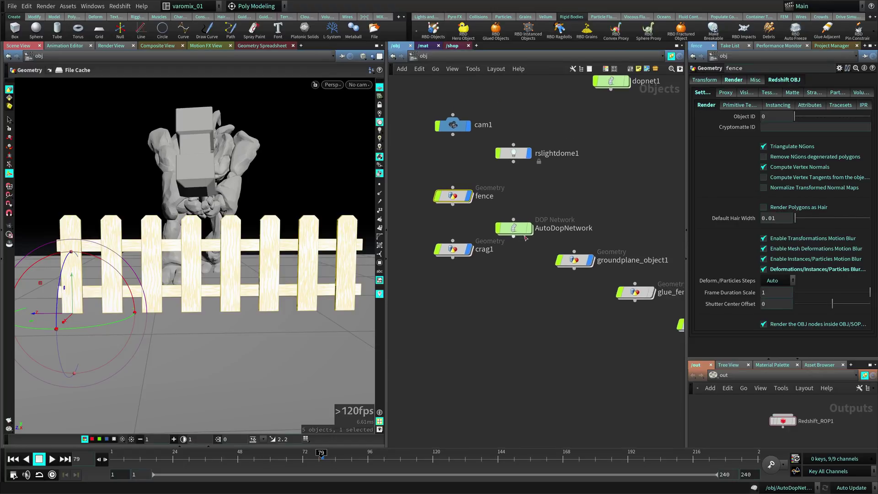
double_click(515, 232)
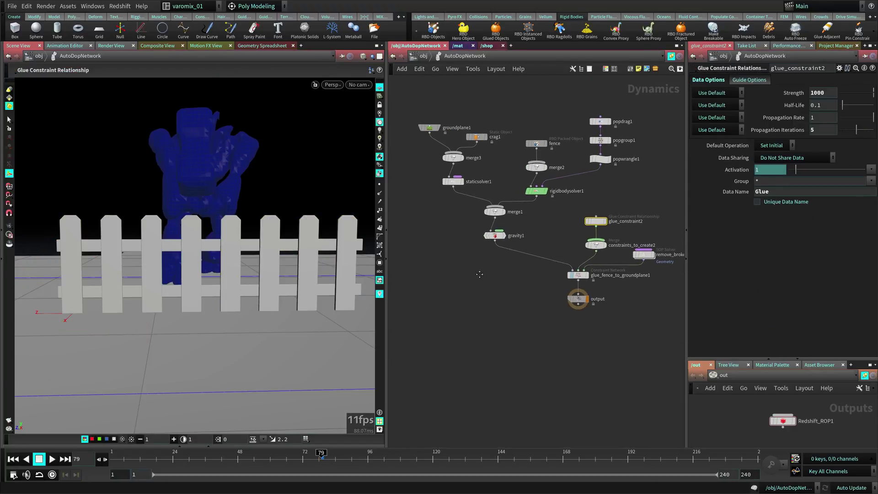
left_click(474, 140)
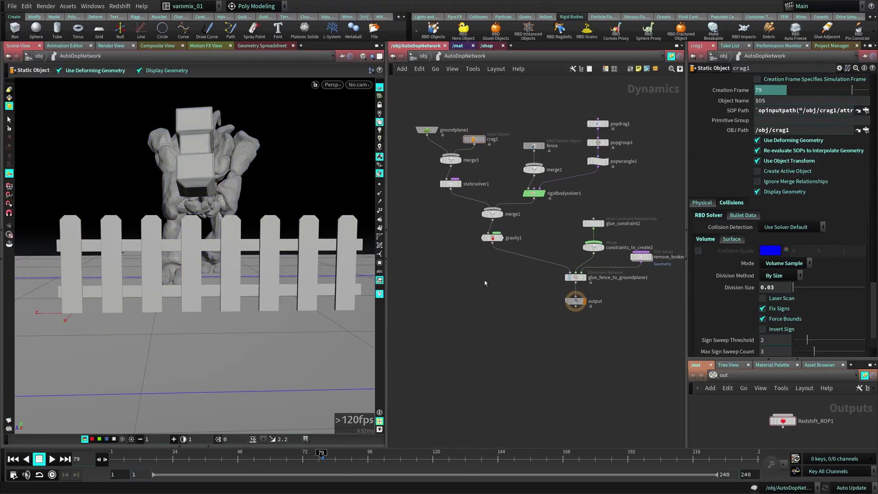
Move the glue constraint nodes and the output node lower in the network, and collapse the shelves.
left_click_drag(549, 347, 655, 211)
left_click_drag(563, 311, 557, 336)
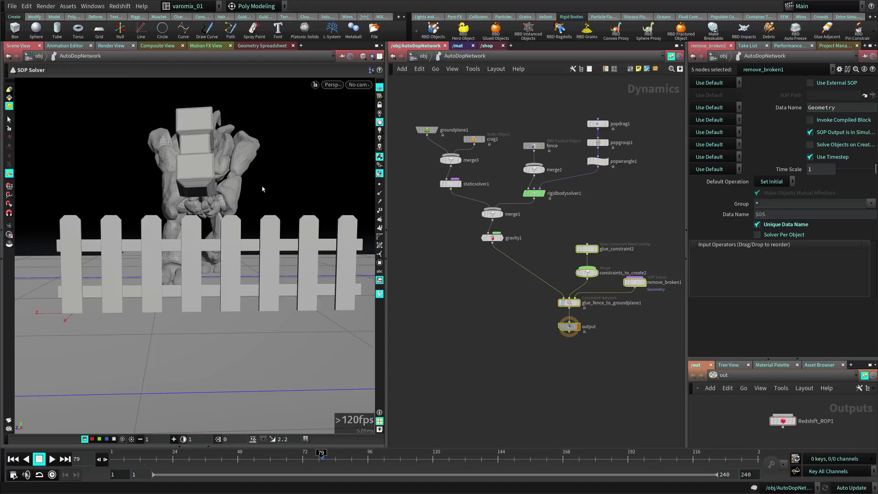
left_click(1, 27)
left_click(492, 291)
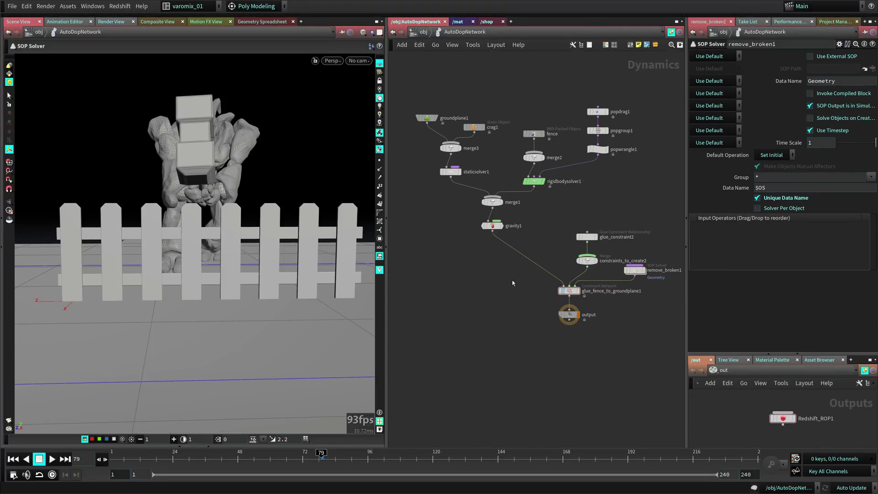
Switch to the web browser showing the SideFX Brick Wall Destruction tutorial page.
key("alt+Tab")
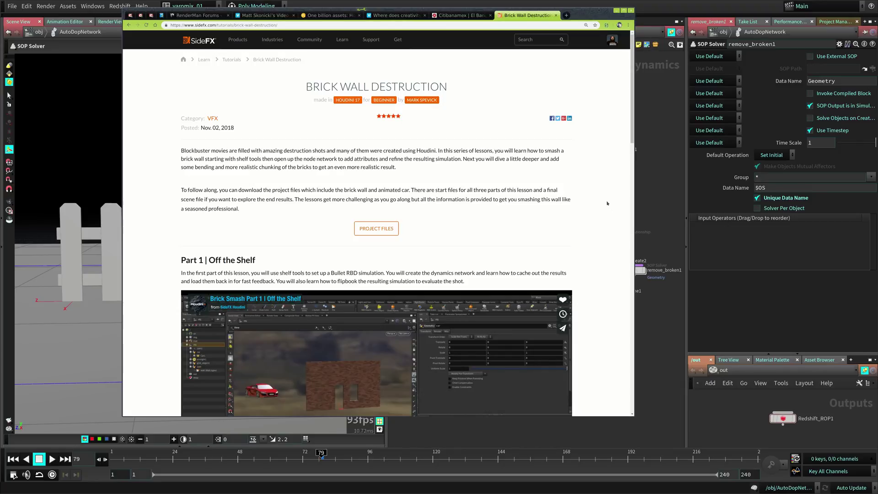
Examine the three lesson parts and their videos on the Brick Wall Destruction tutorial page.
middle_click(599, 180)
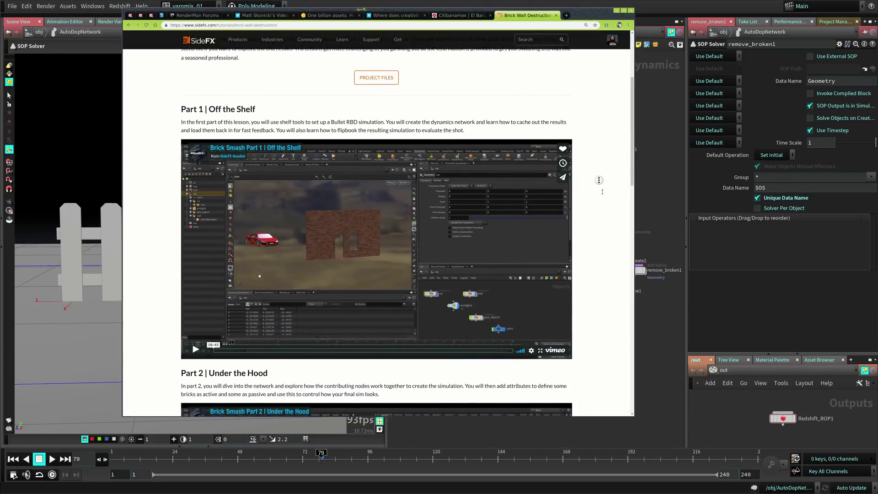
middle_click(600, 184)
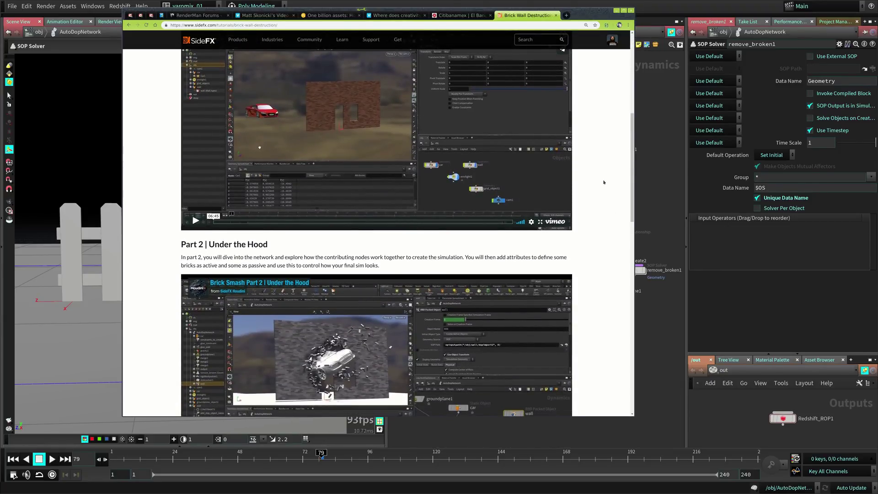
scroll(603, 182, "down", 2)
scroll(604, 177, "down", 3)
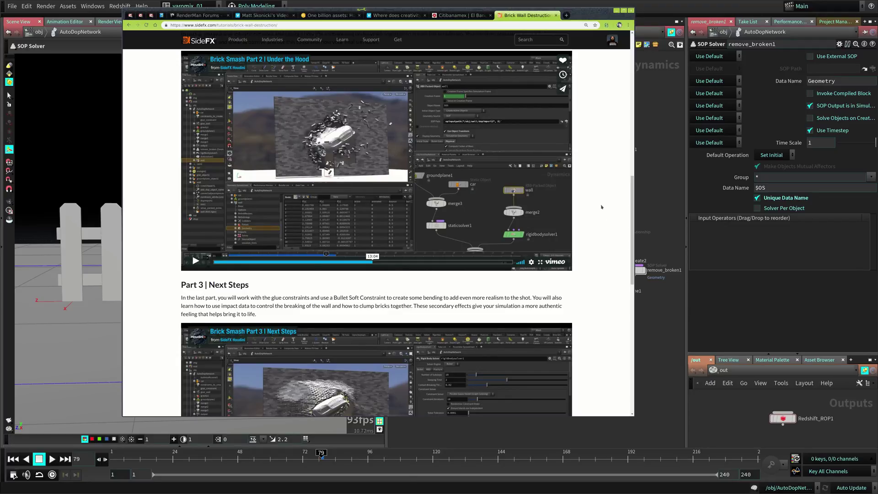
scroll(598, 168, "down", 6)
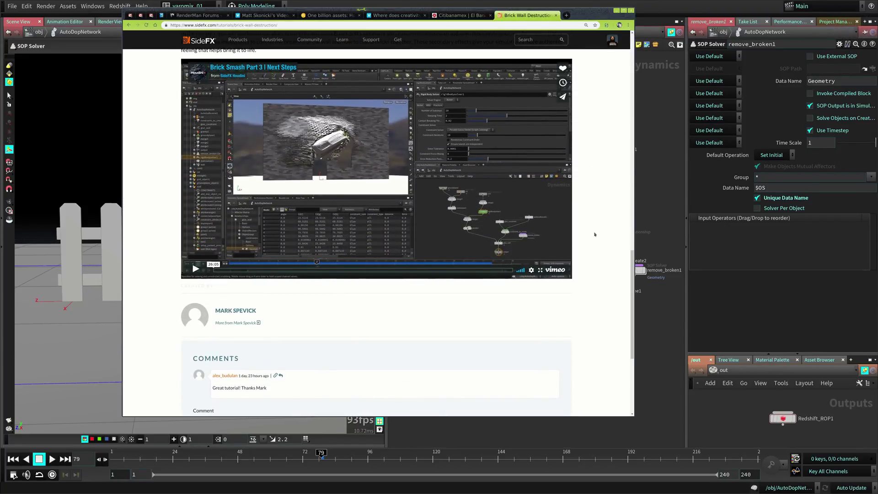
scroll(596, 233, "up", 14)
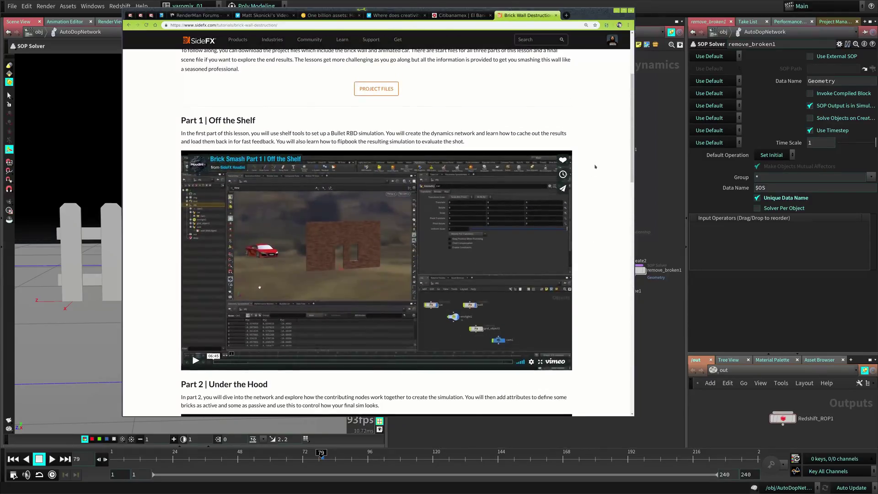
scroll(596, 165, "down", 1)
Switch back to Houdini and shift the glue constraint nodes, remove_broken1 and the output node slightly down, away from gravity1.
left_click(659, 187)
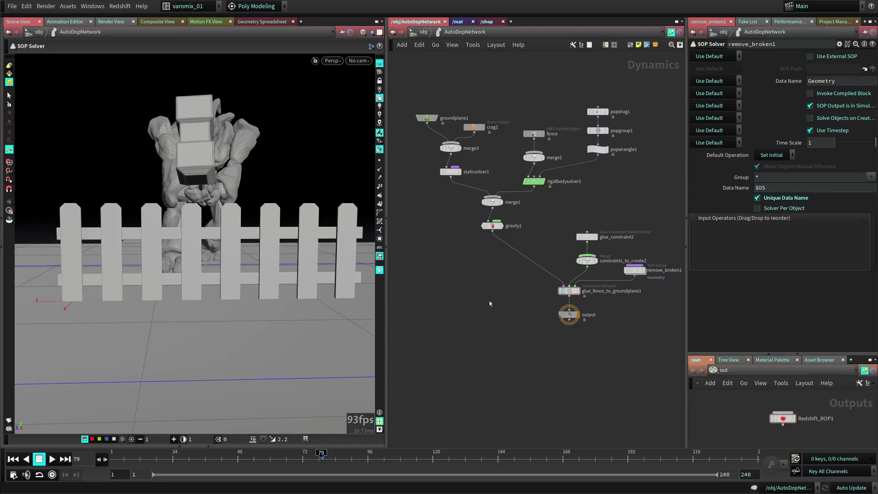
middle_click_drag(488, 305, 460, 284)
left_click_drag(492, 321, 627, 210)
left_click_drag(559, 215, 555, 233)
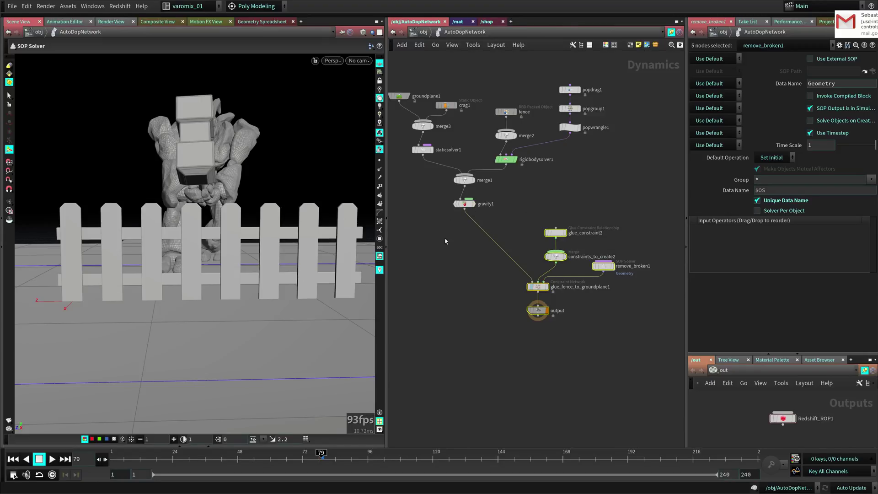
Review the gravity, glue constraint and POP node groups in AutoDopNetwork by selecting each in turn, and return to the object level.
left_click_drag(442, 244, 497, 194)
left_click_drag(623, 206, 545, 276)
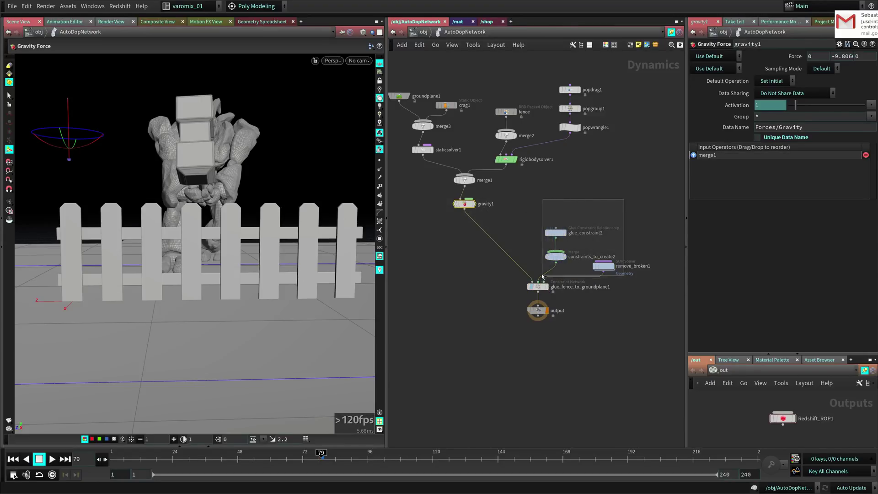
left_click_drag(620, 157, 564, 86)
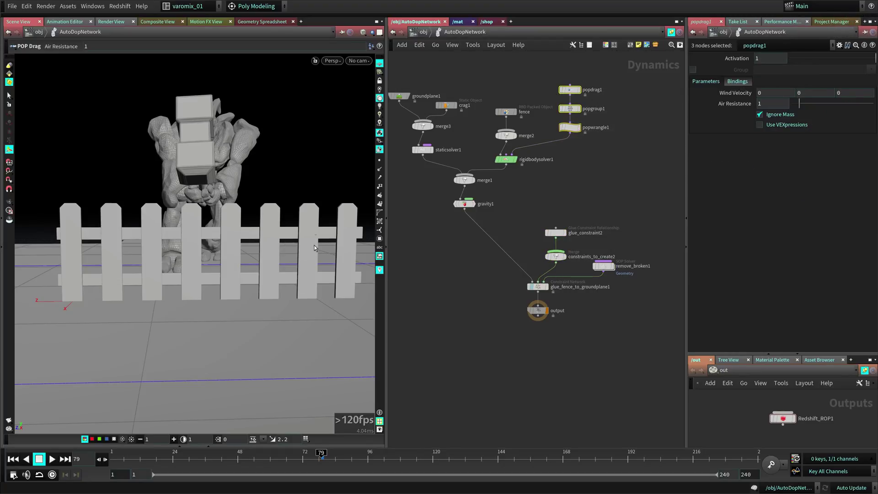
left_click(502, 233)
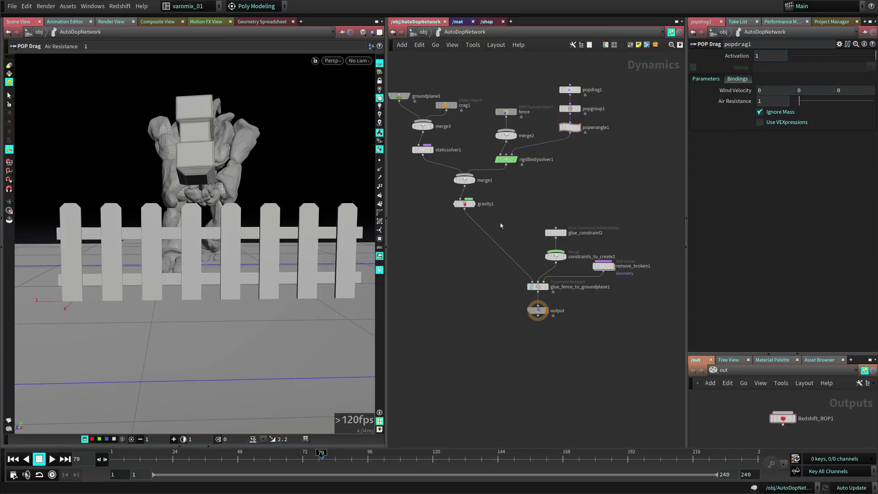
left_click(420, 32)
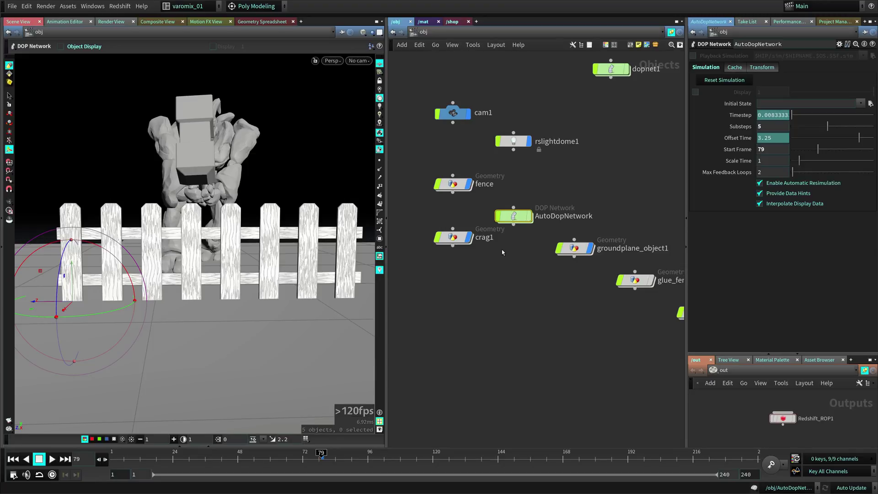
left_click(496, 282)
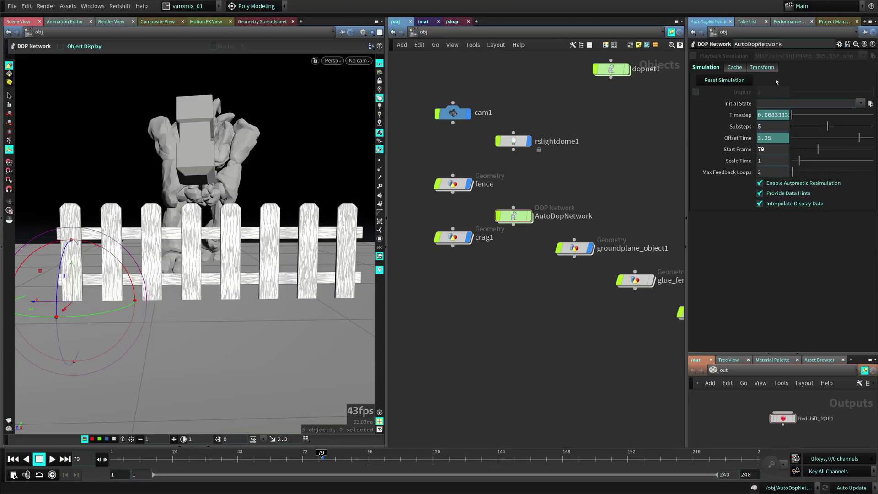
Switch to the mpv player and watch the rendered fence smash in vmt_052_woodFracture_wip04.mp4.
key("alt+Tab")
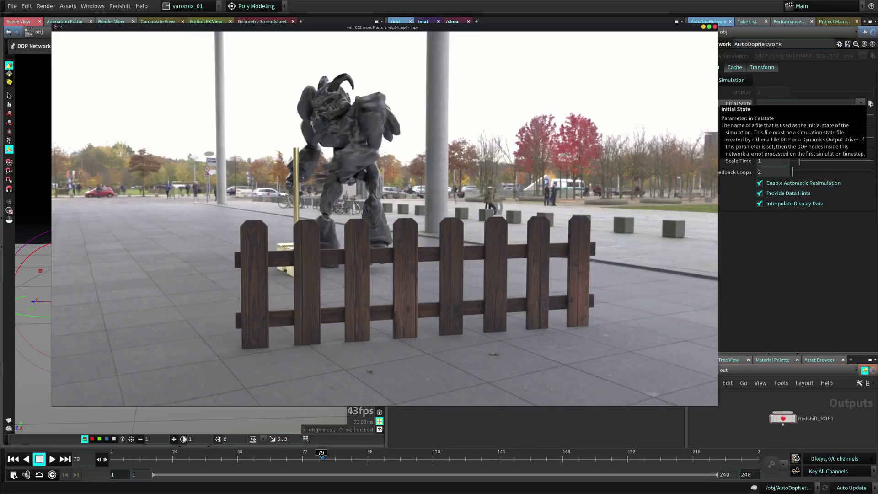
mouse_move(446, 381)
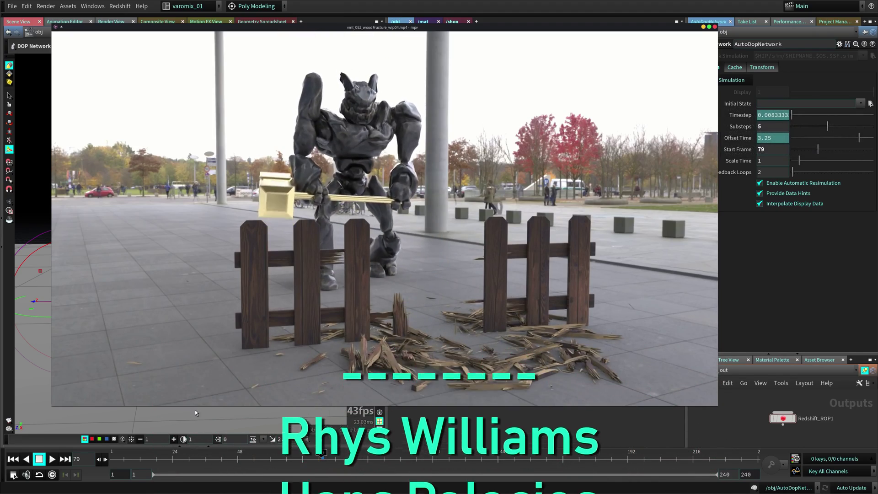
mouse_move(183, 400)
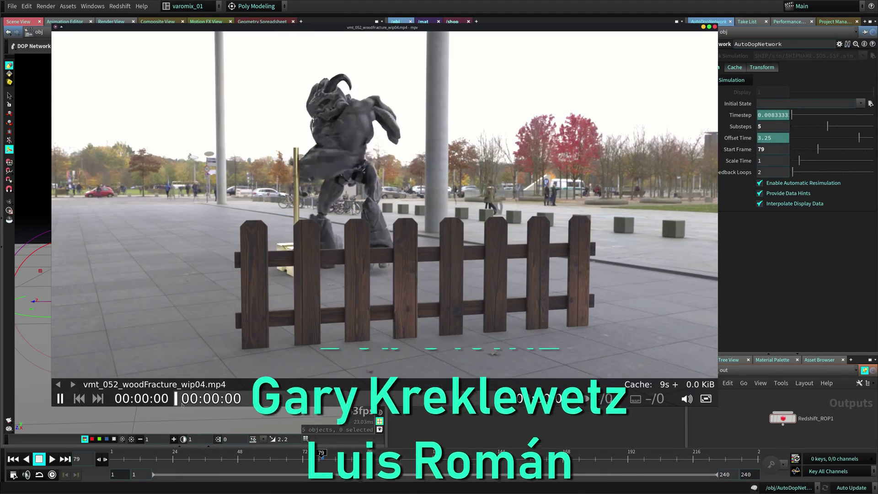